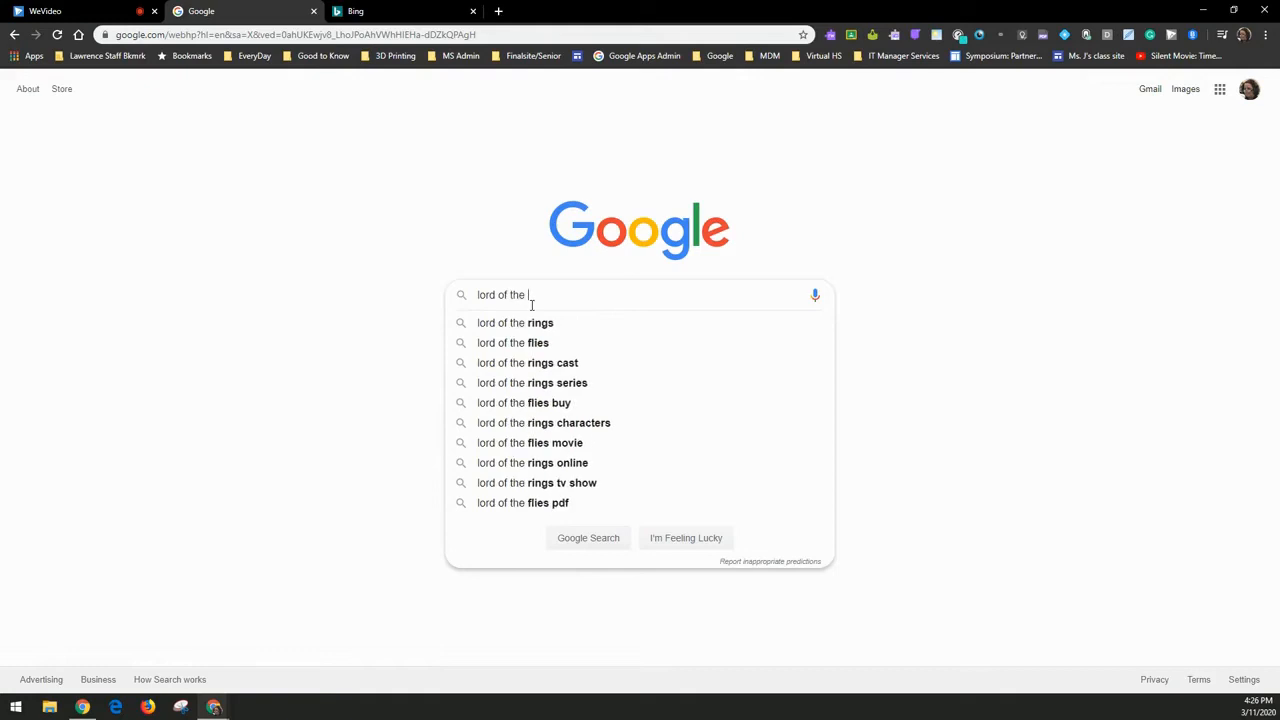
# - Run the 'lord of the rings' search and scroll through the results and Fellowship panel
pyautogui.press('Return')
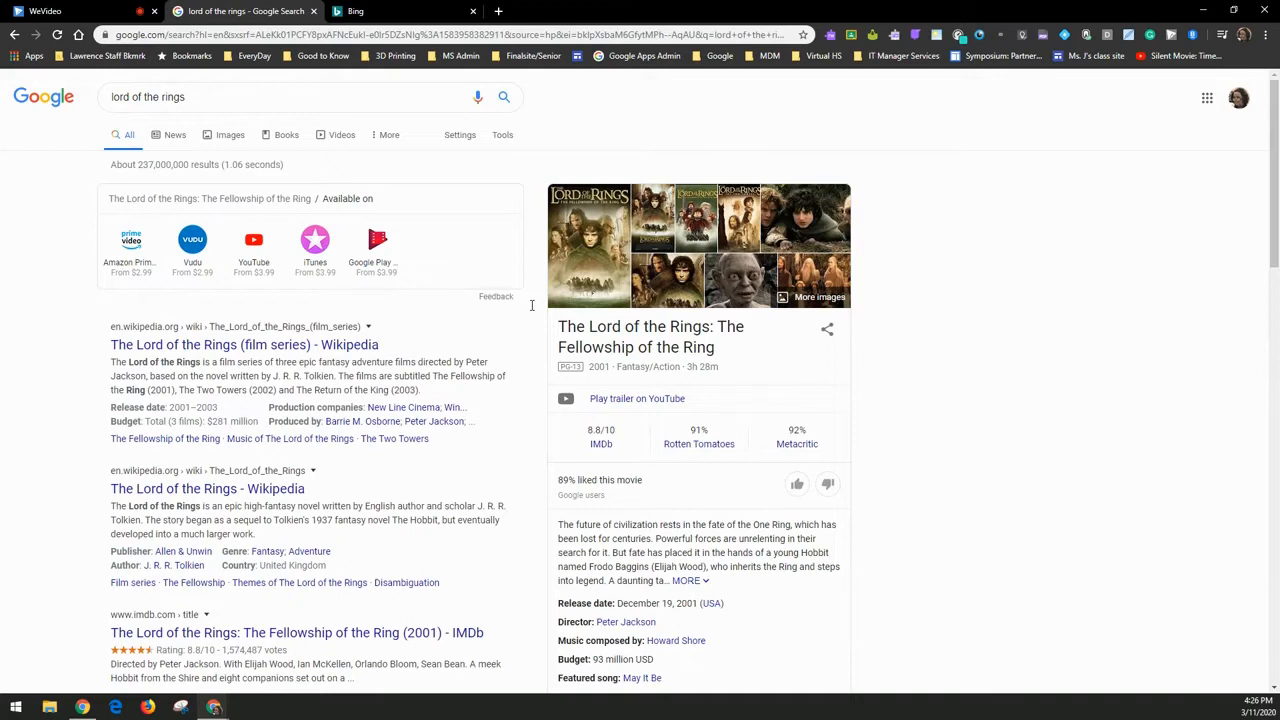
pyautogui.scroll(-10, 433, 443)
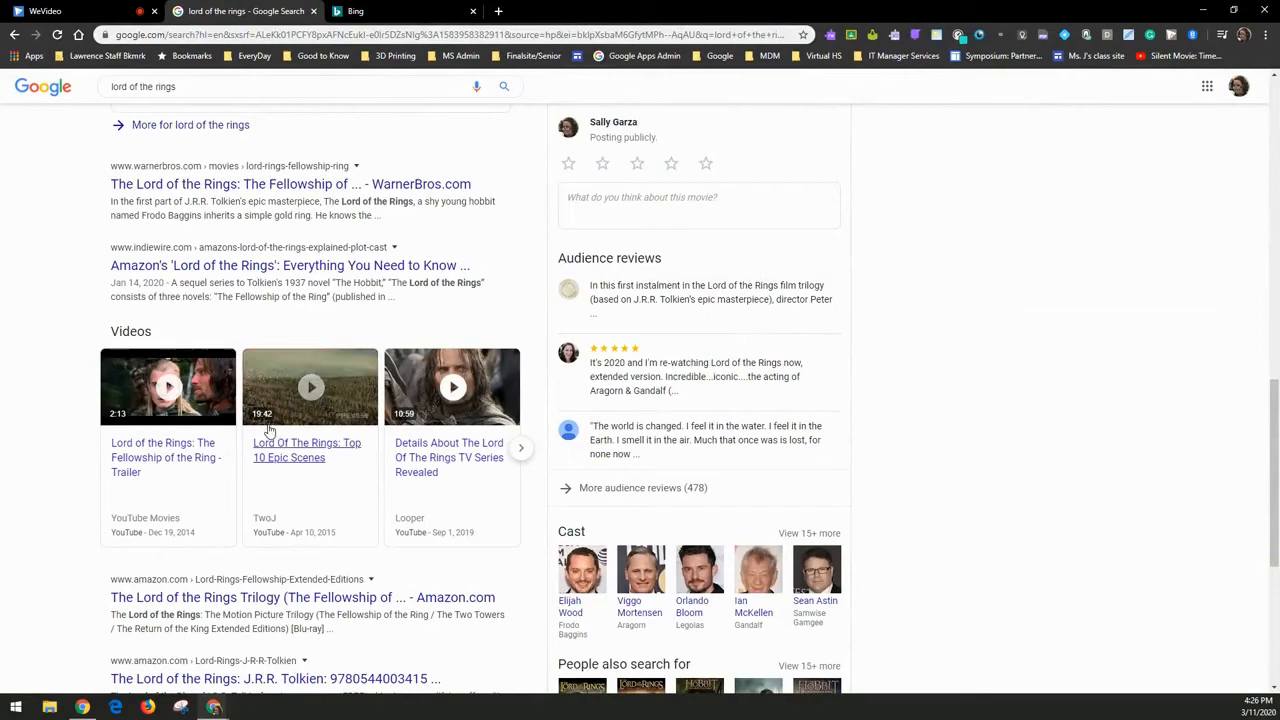
pyautogui.scroll(-3, 266, 420)
pyautogui.scroll(7, 371, 523)
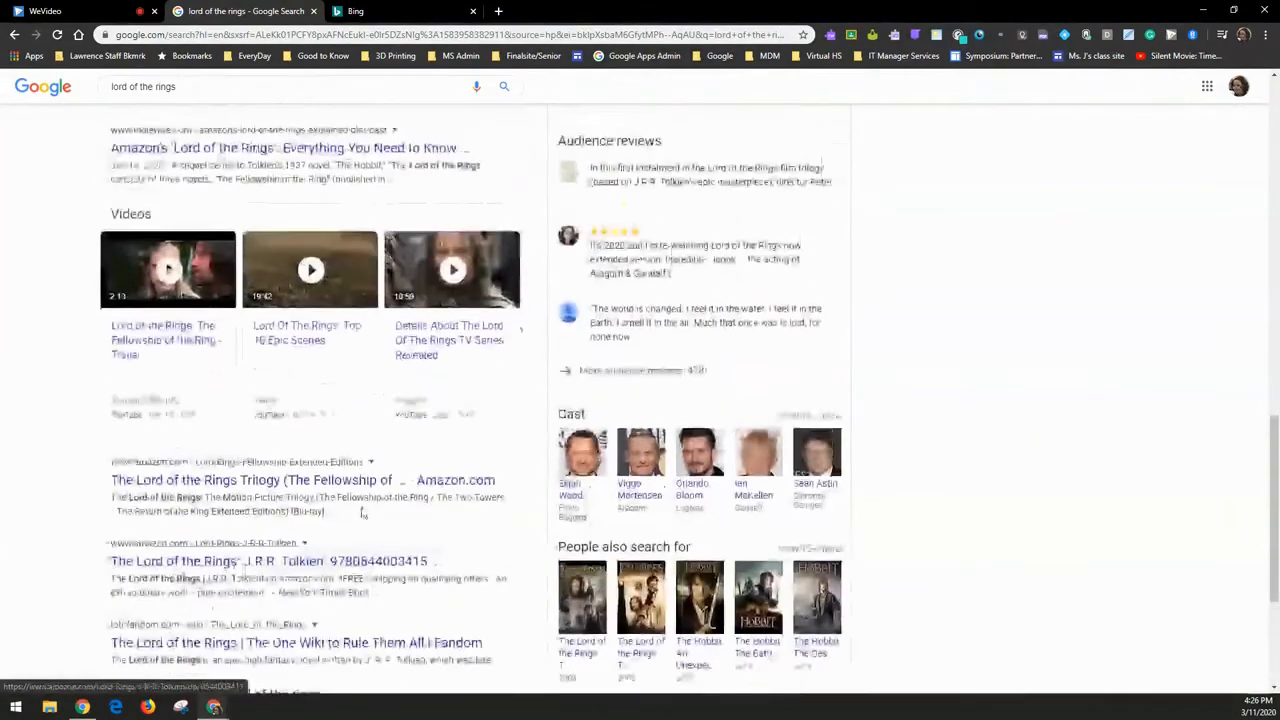
pyautogui.scroll(10, 365, 515)
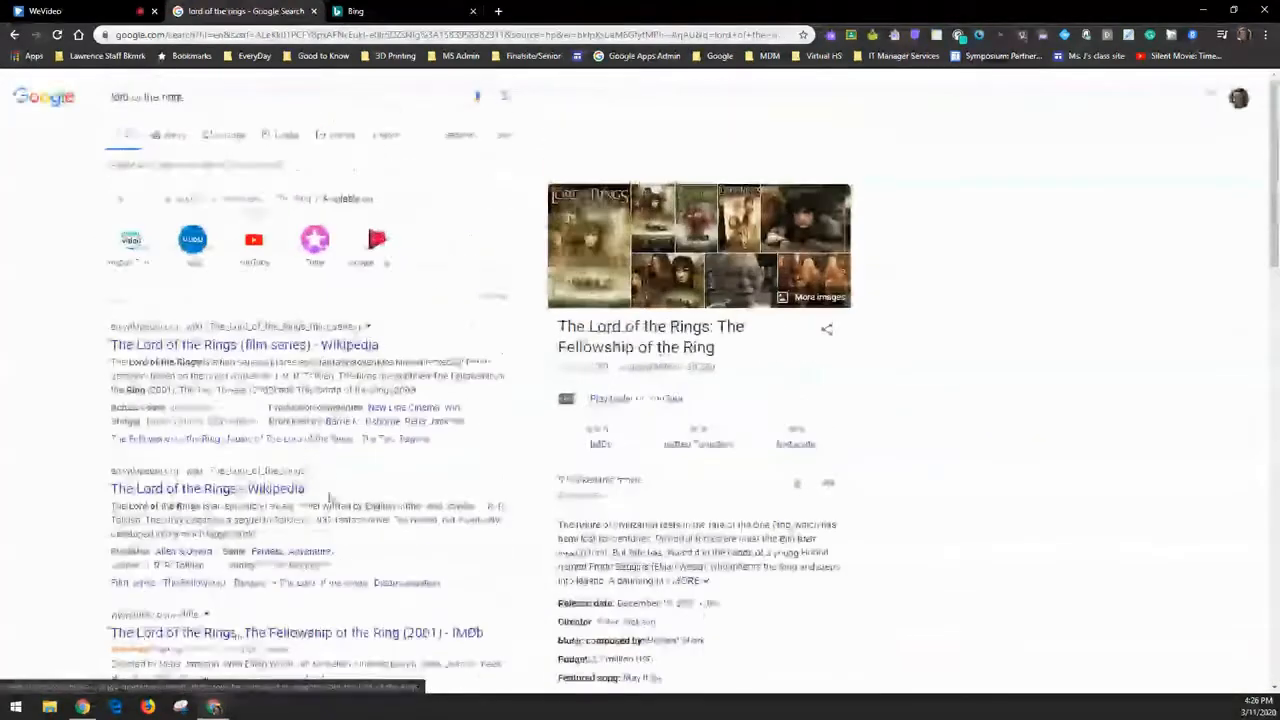
# - Search 'lord of the rings AND the hobbit NOT movie' and skim the results
pyautogui.click(213, 97)
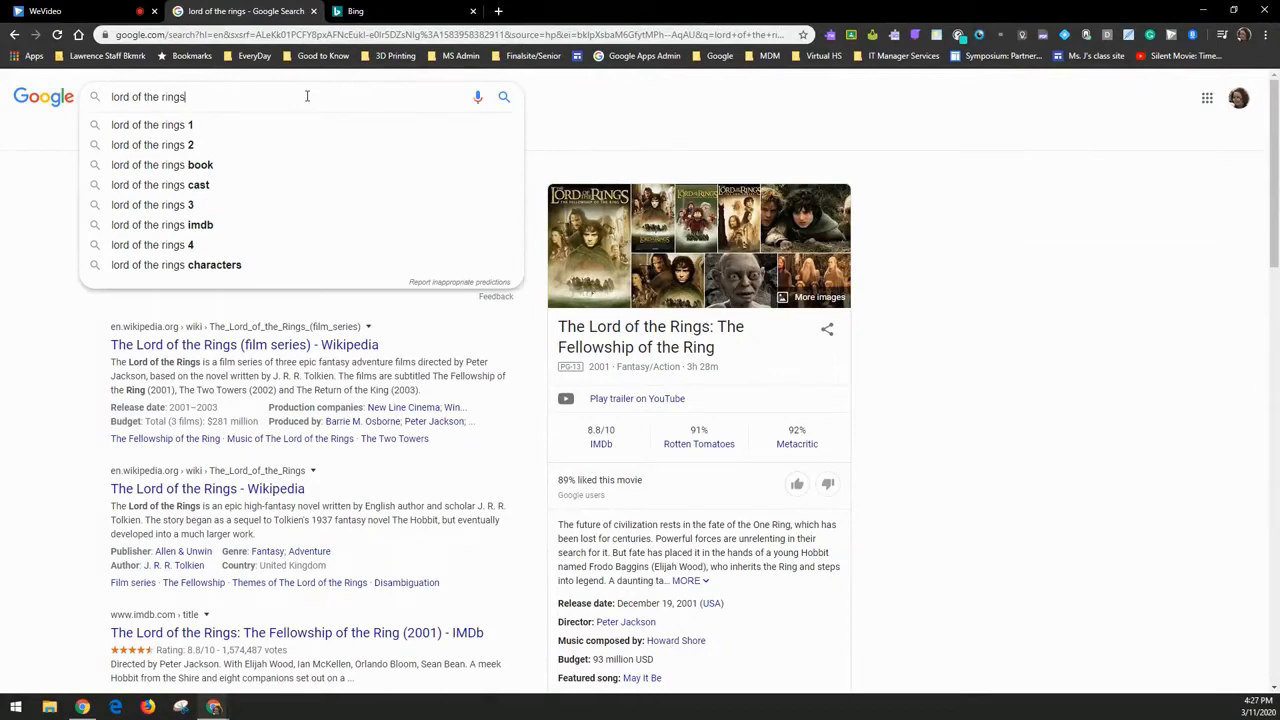
pyautogui.write('AND')
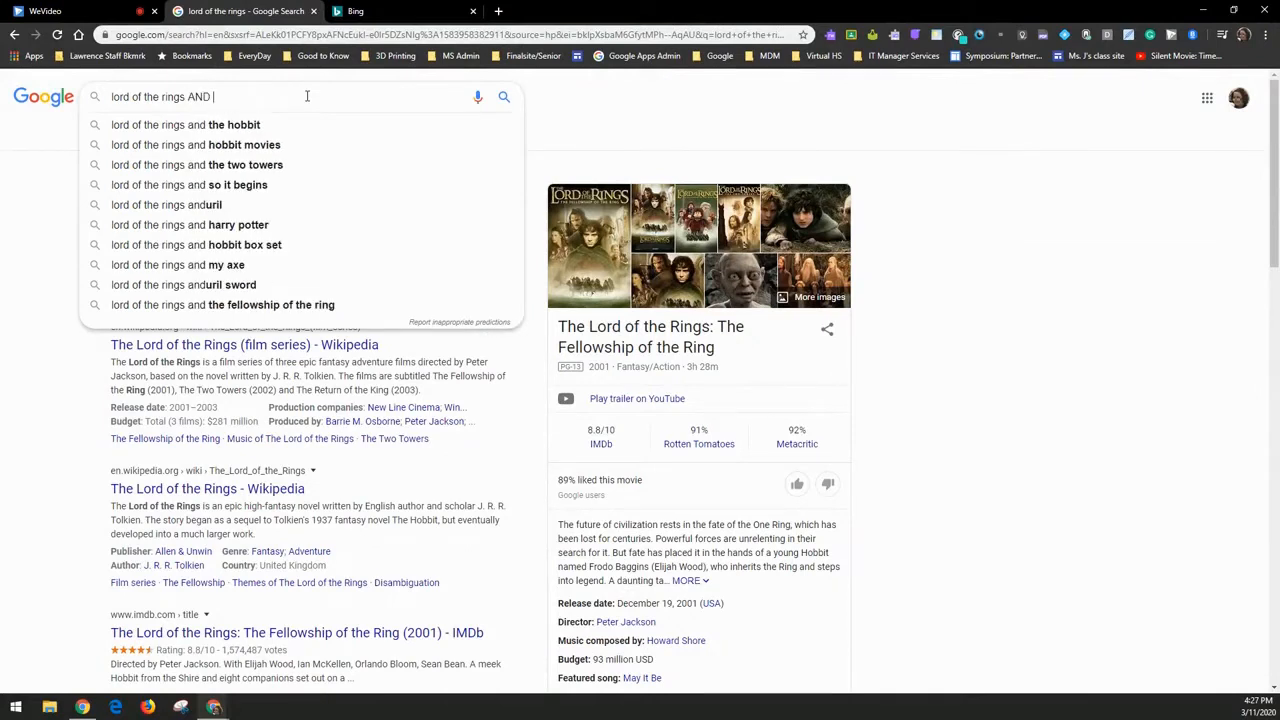
pyautogui.write(' the hoo')
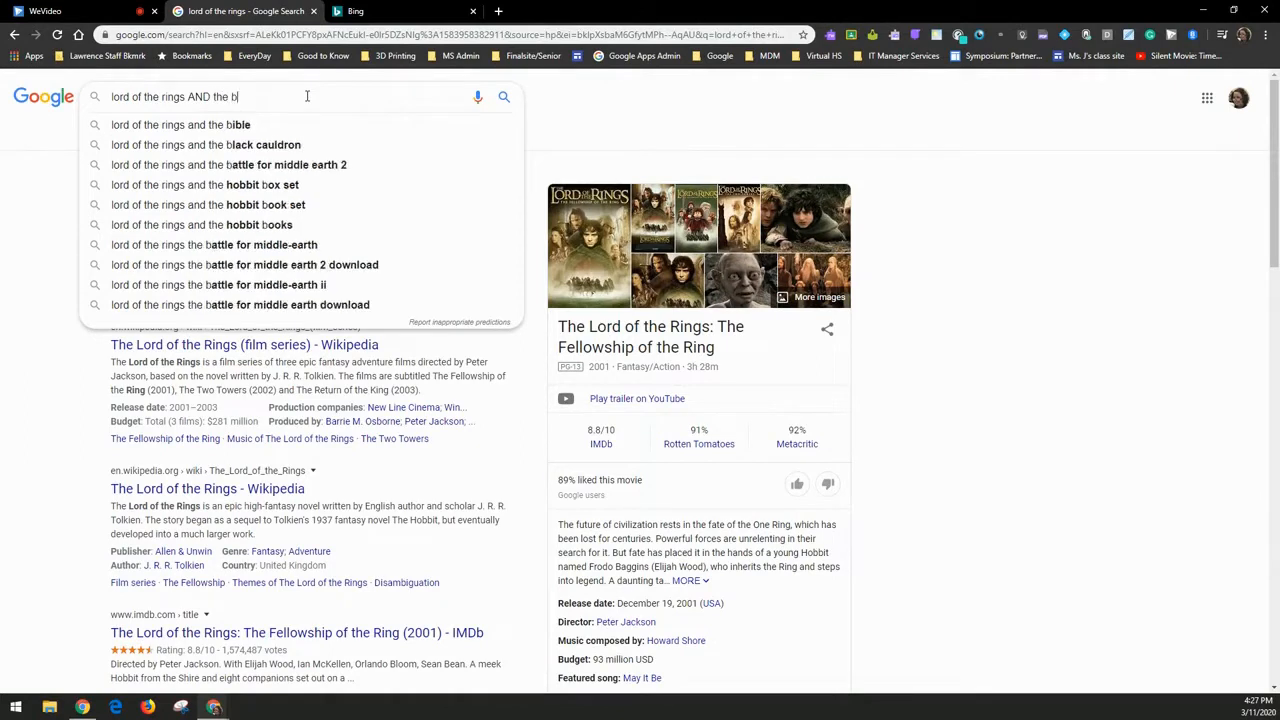
pyautogui.press('BackSpace')
pyautogui.write('bbit')
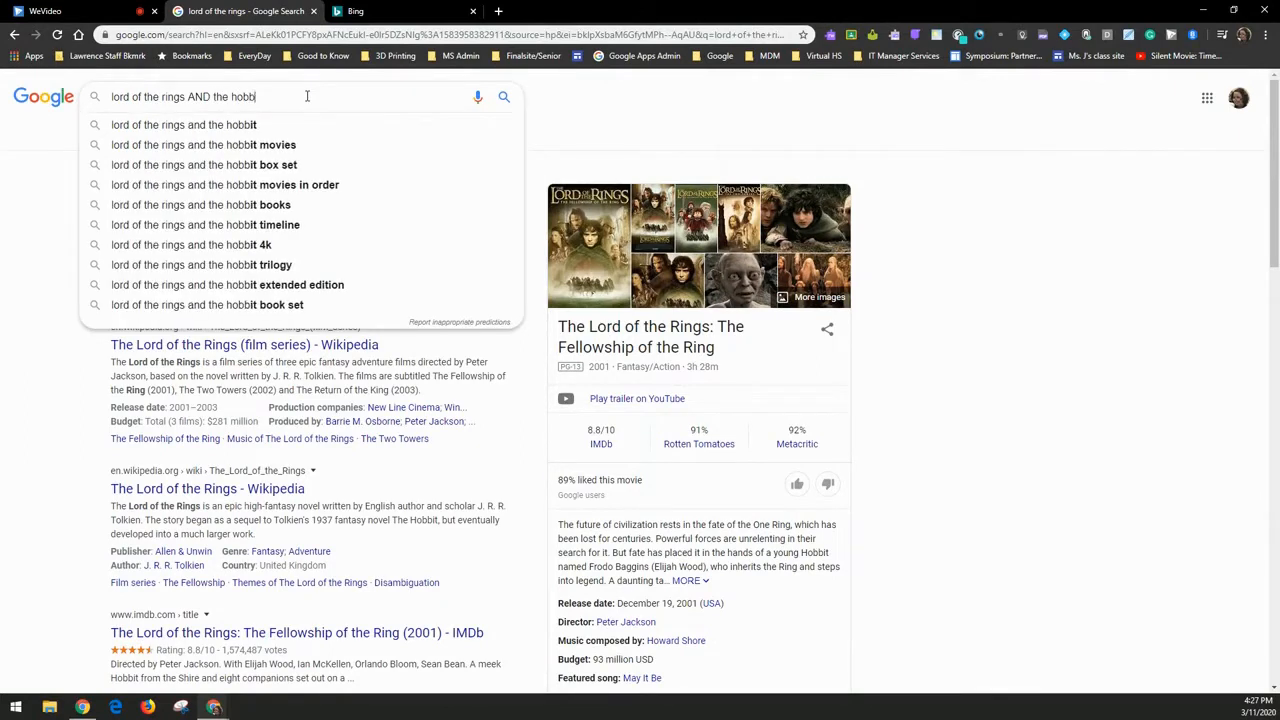
pyautogui.write(' N')
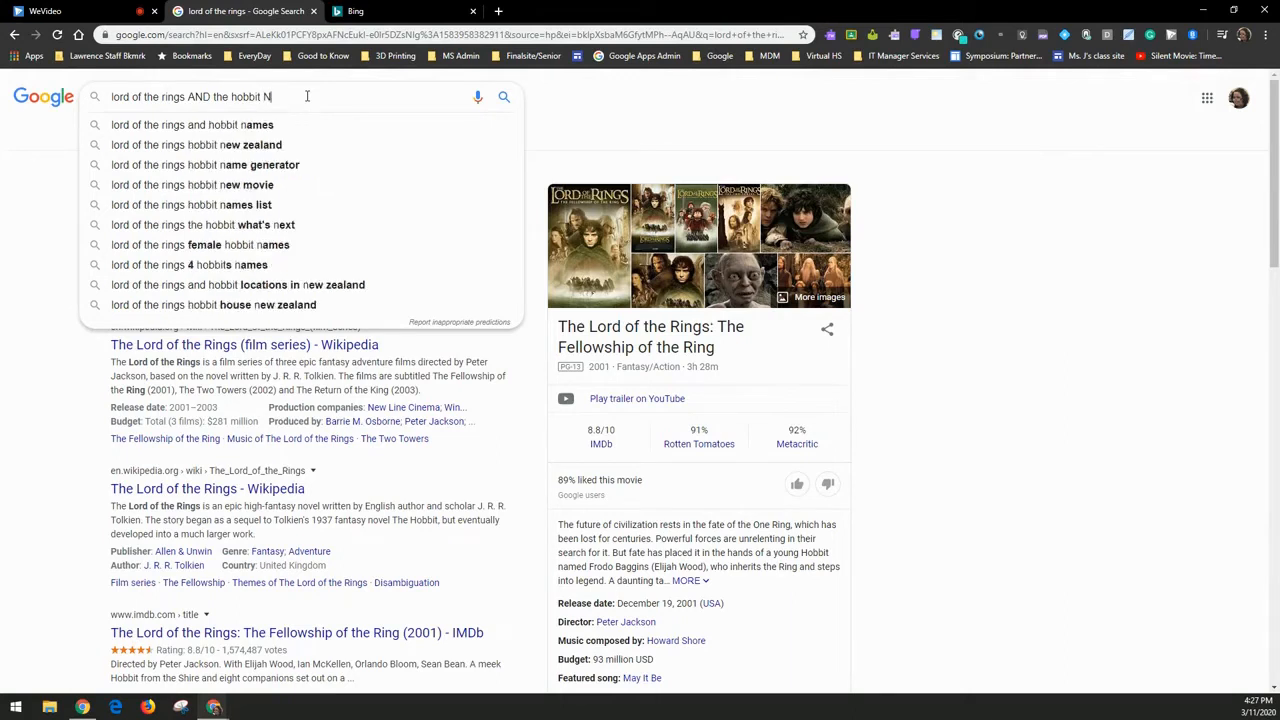
pyautogui.write('OT movie')
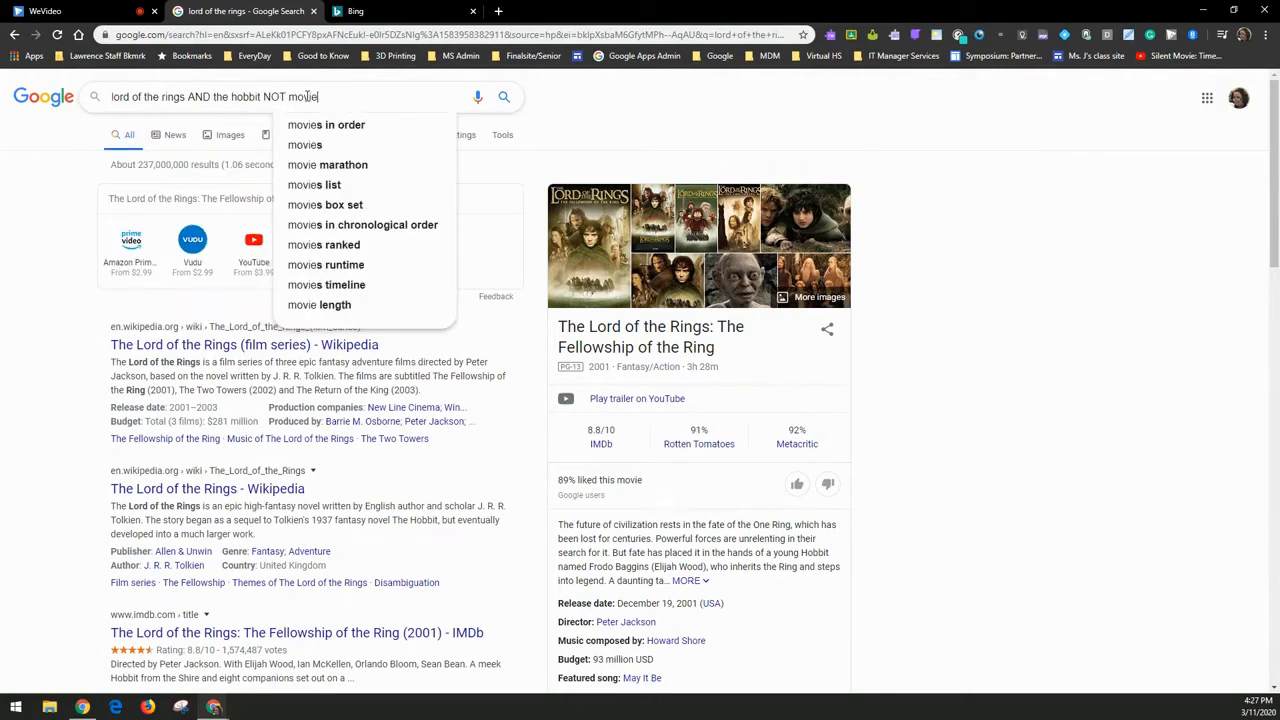
pyautogui.press('Return')
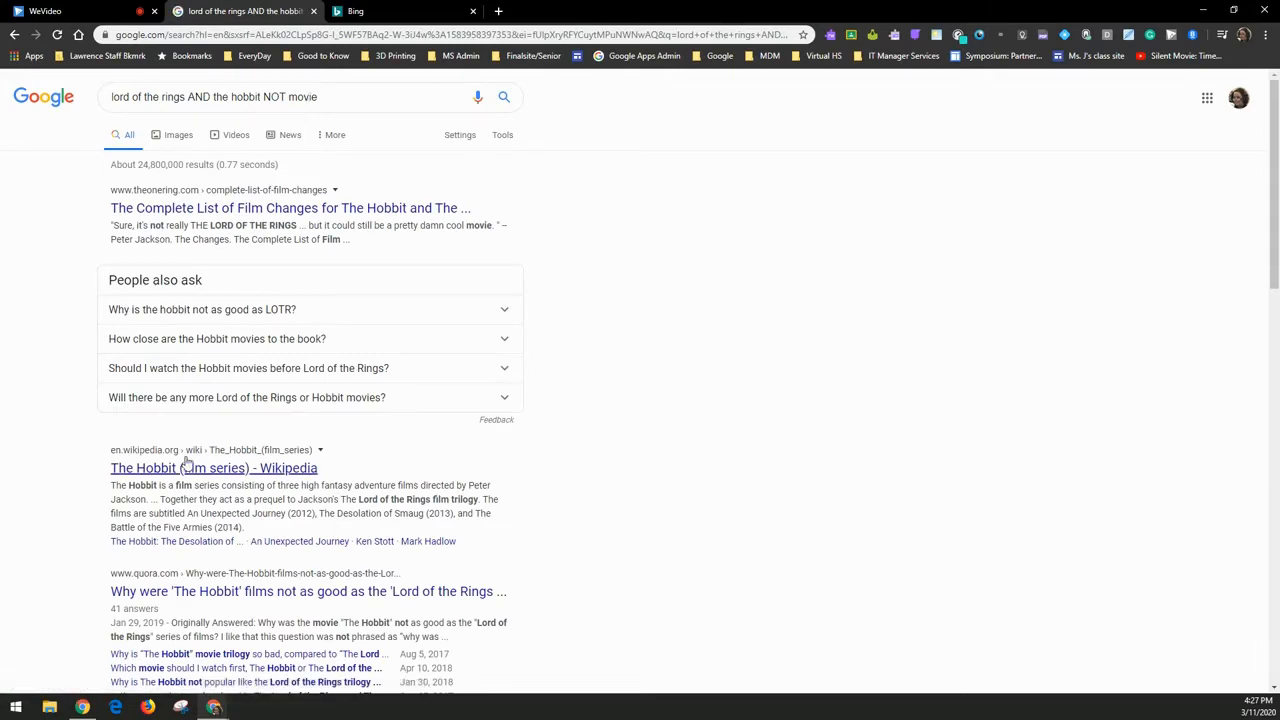
pyautogui.scroll(-2, 286, 480)
pyautogui.scroll(2, 318, 295)
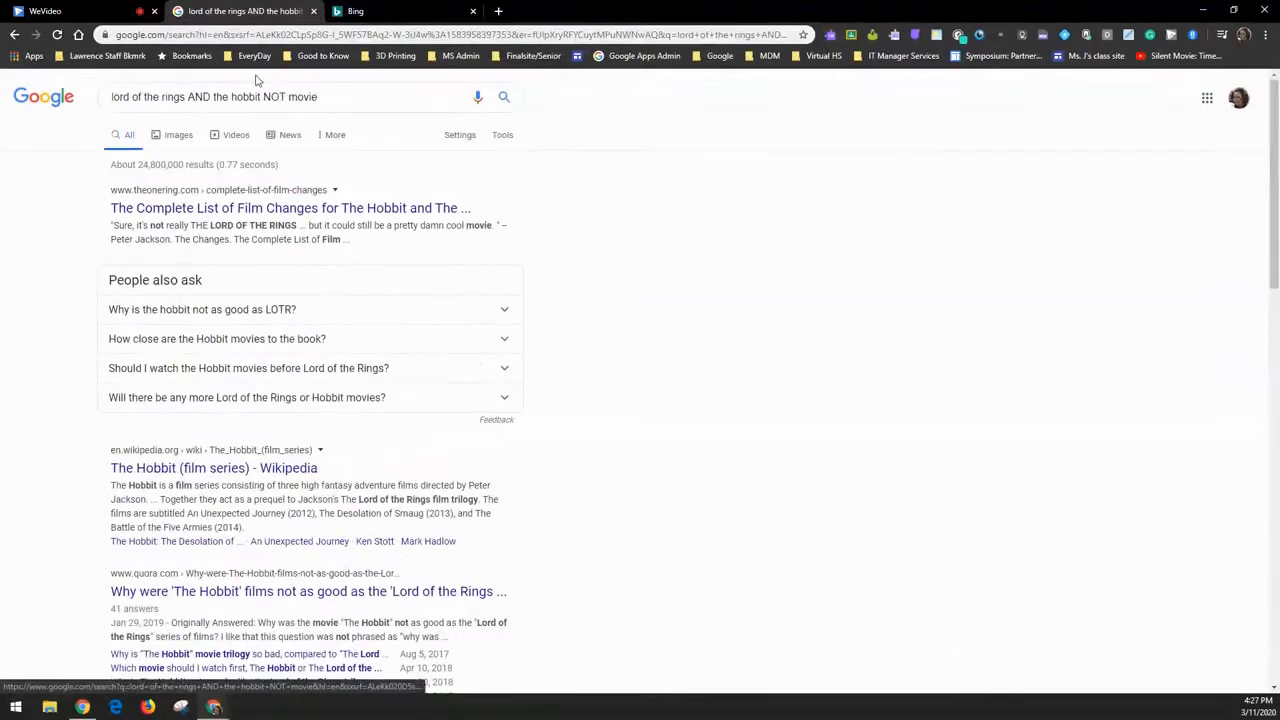
# - Replace NOT with '-' to rerun the search as 'lord of the rings AND the hobbit -movie'
pyautogui.click(284, 96)
pyautogui.moveTo(284, 96); pyautogui.dragTo(266, 95)
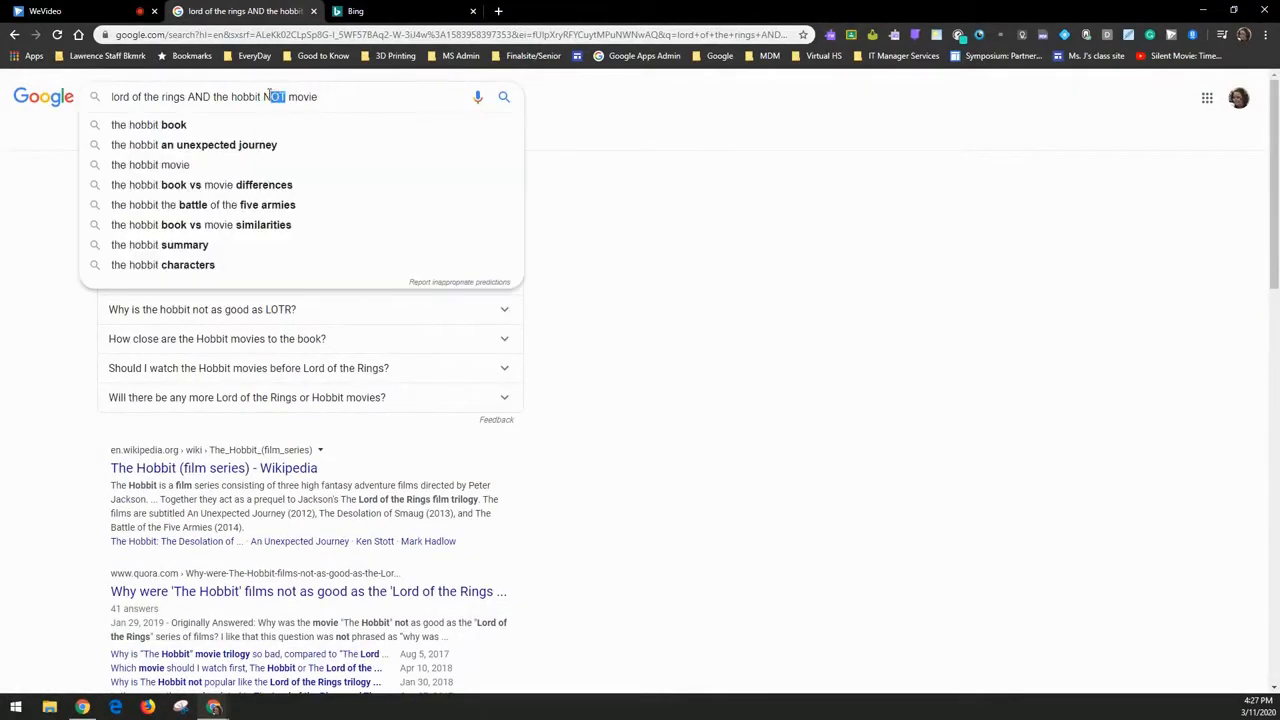
pyautogui.press('BackSpace')
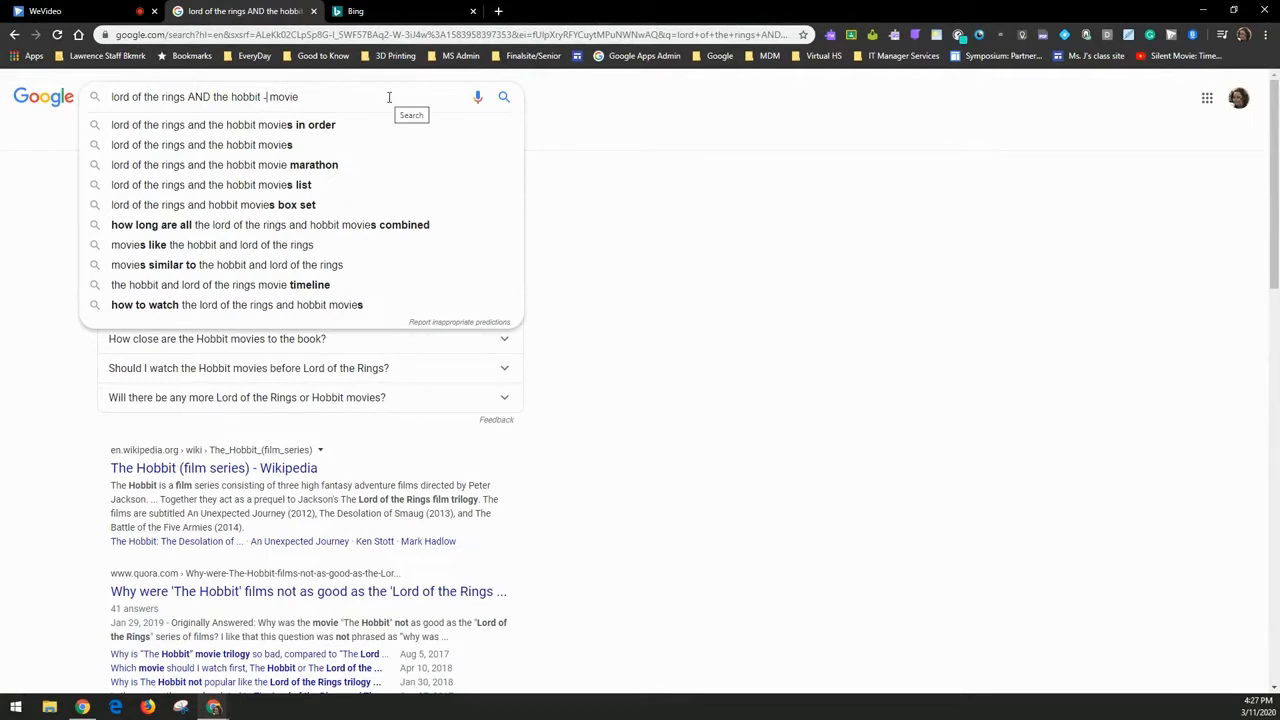
pyautogui.write('-')
pyautogui.press('Return')
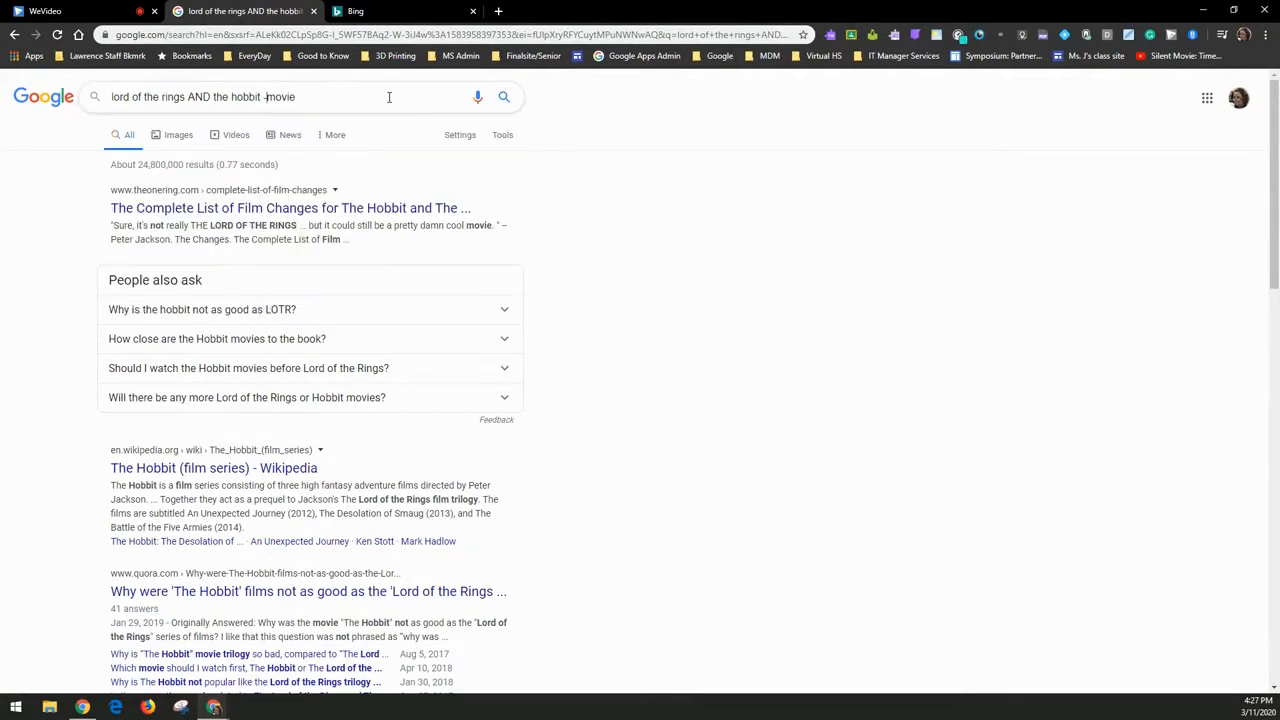
pyautogui.press('Return')
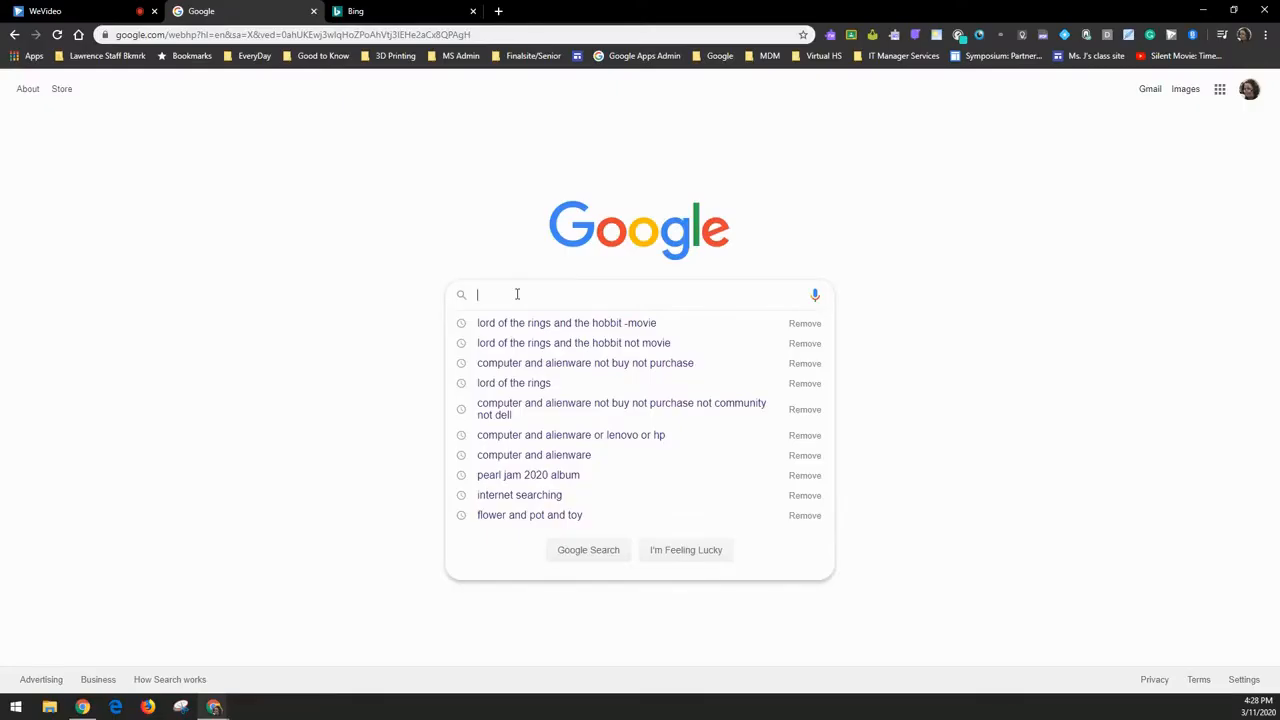
# - Search 'clorox wipes -buy -purchase -sell' and scroll through the results
pyautogui.write('clo')
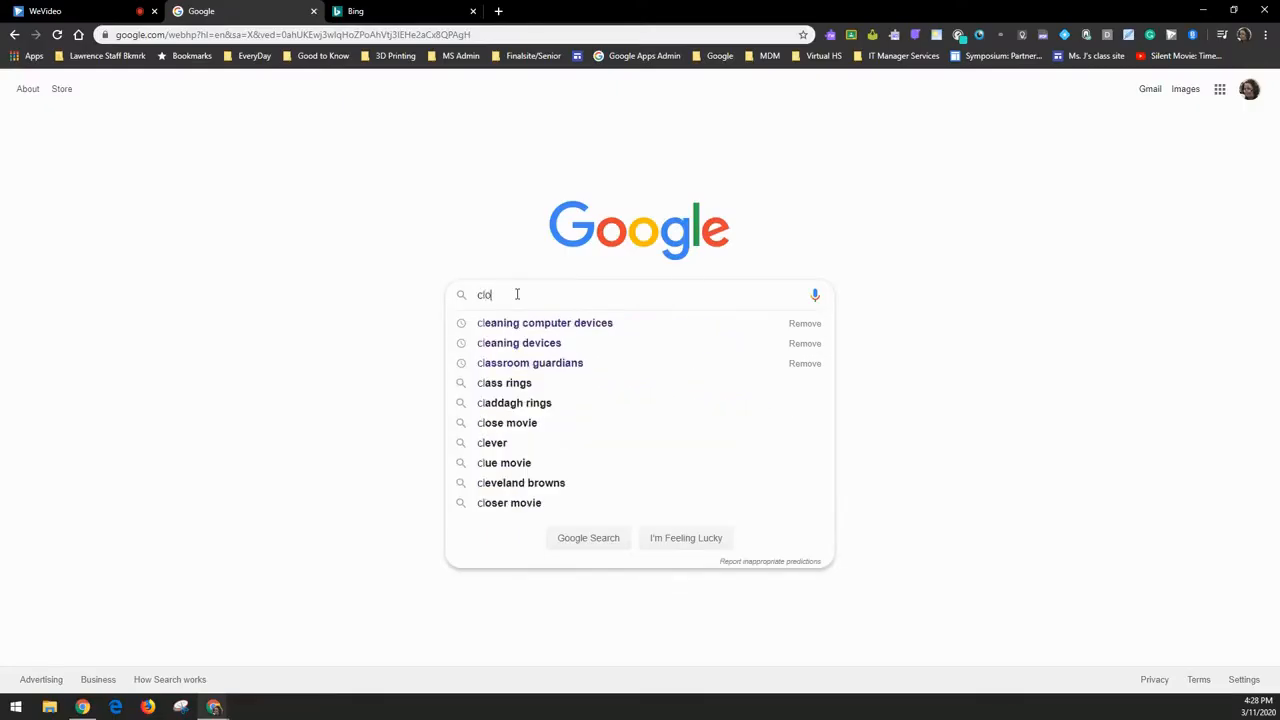
pyautogui.write('rox wipes N')
pyautogui.write('OT')
pyautogui.press('BackSpace')
pyautogui.press('BackSpace')
pyautogui.press('BackSpace')
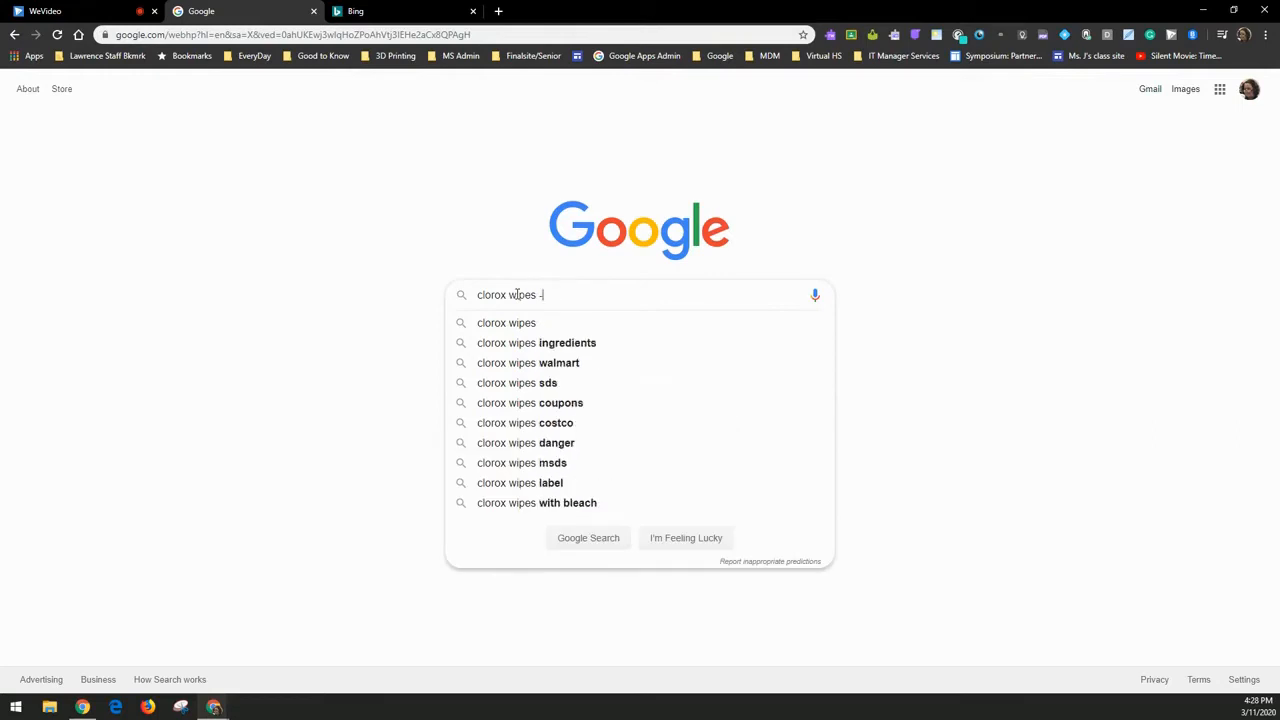
pyautogui.write('buy -purchase -sell')
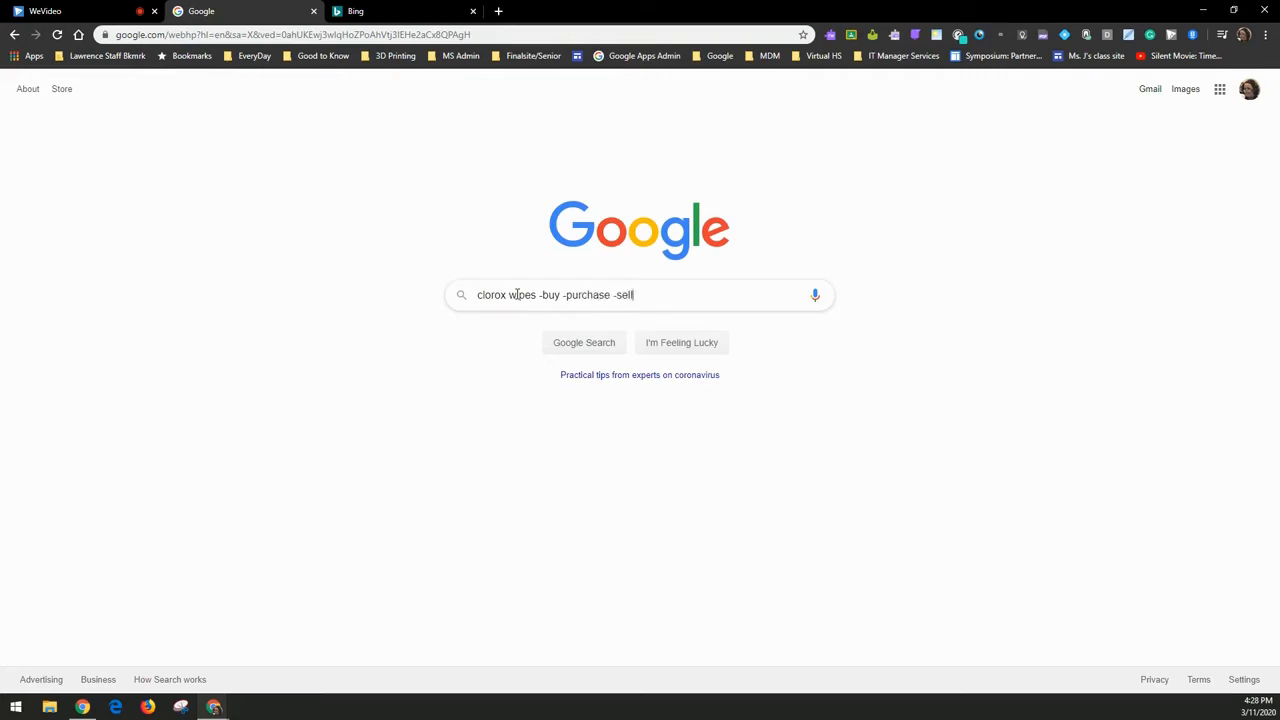
pyautogui.press('Return')
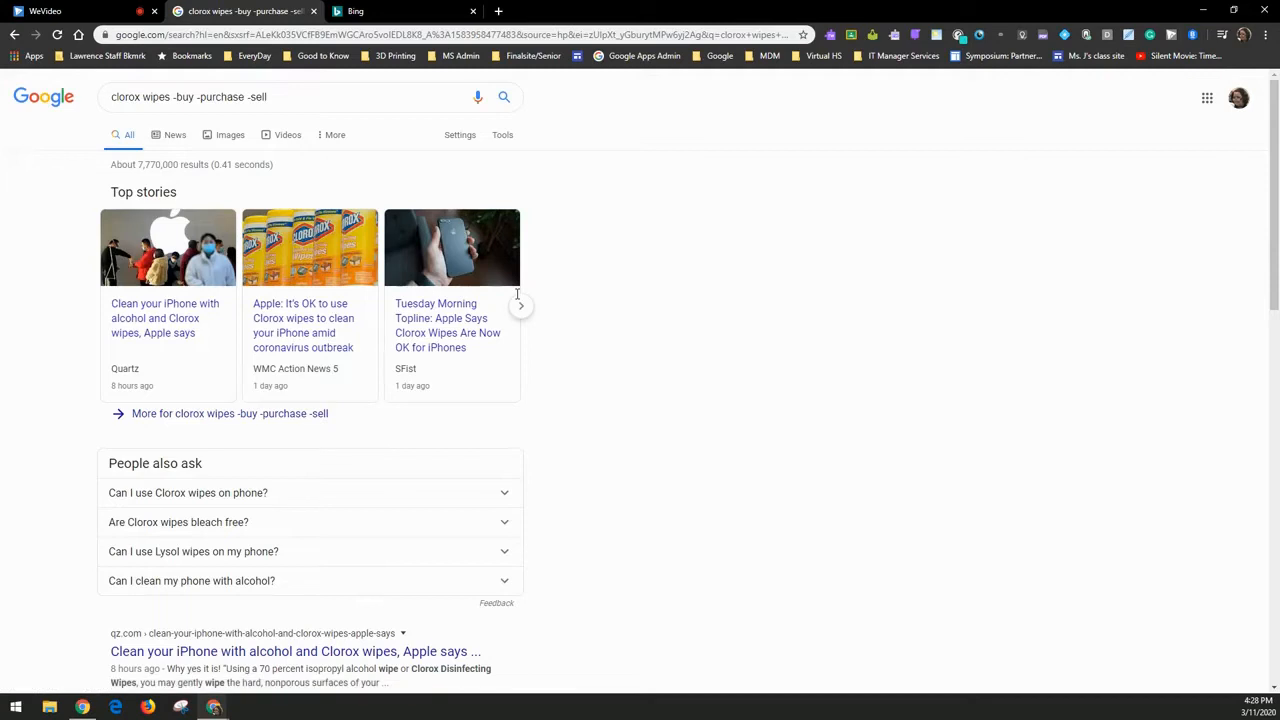
pyautogui.scroll(-2, 280, 590)
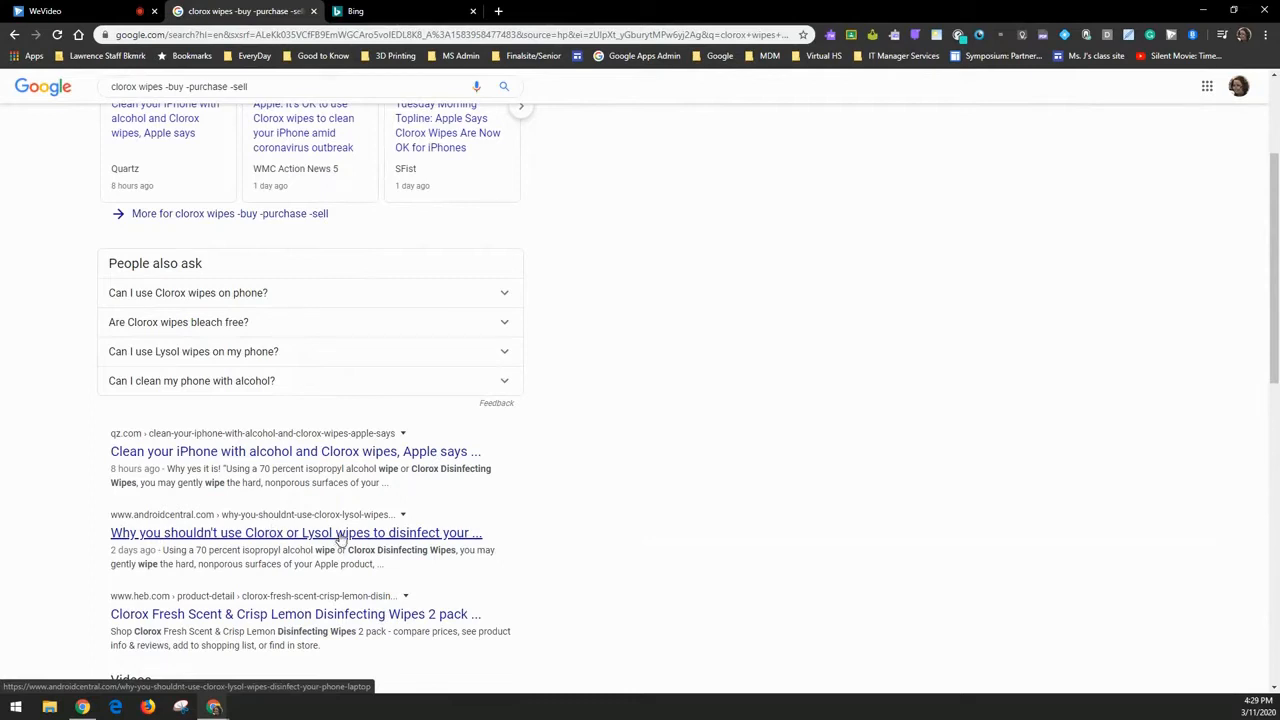
pyautogui.scroll(-3, 340, 537)
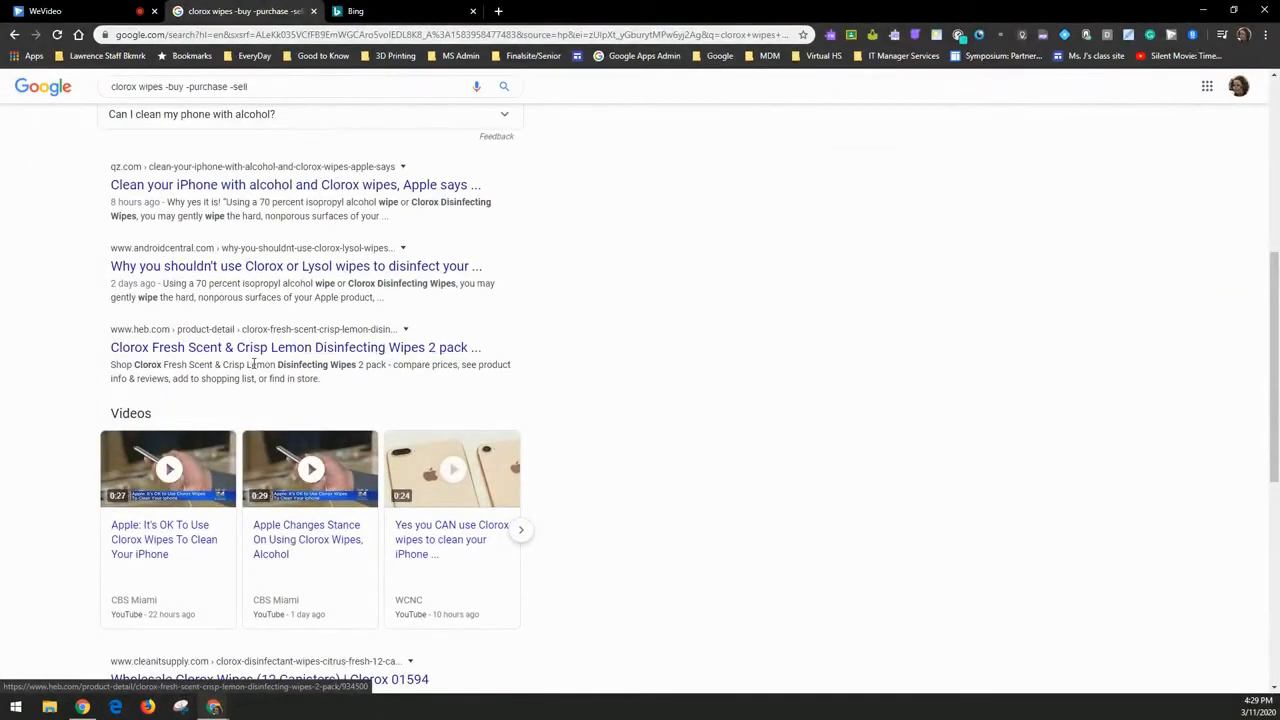
pyautogui.scroll(5, 253, 364)
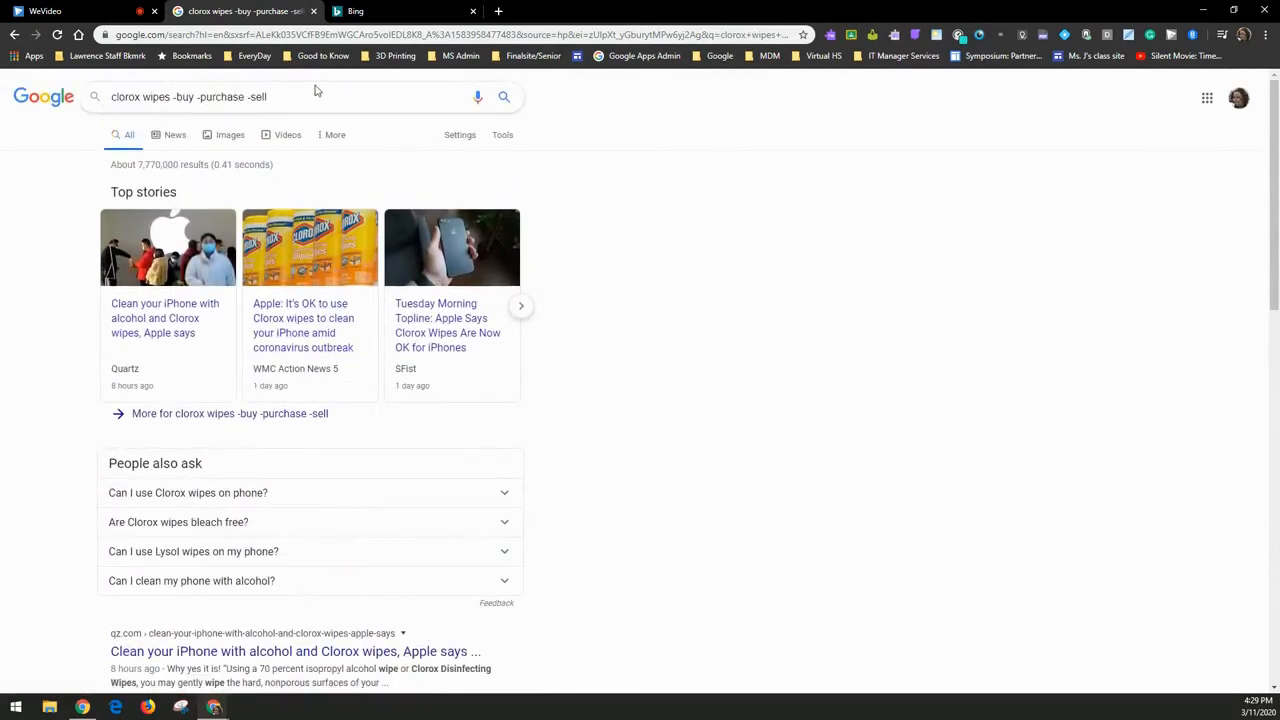
# - Add 'facts' to the clorox wipes query and rerun the search
pyautogui.write('facts')
pyautogui.press('Return')
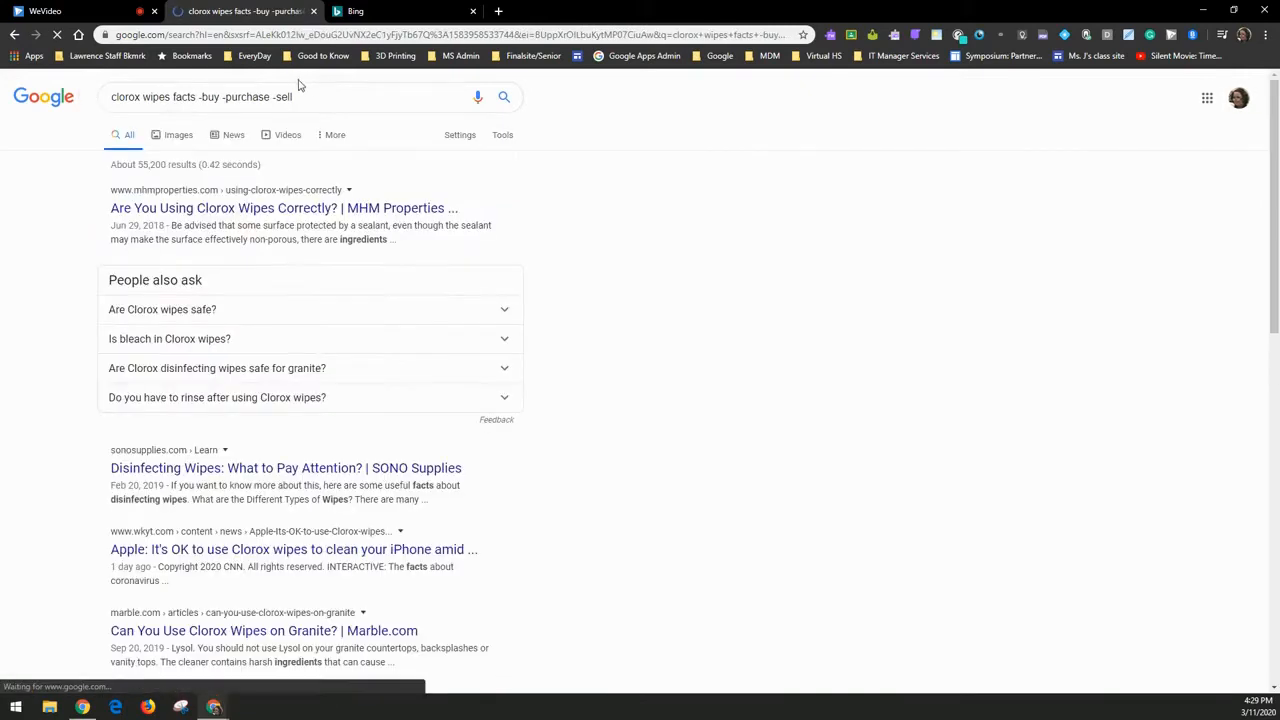
pyautogui.scroll(-3, 286, 506)
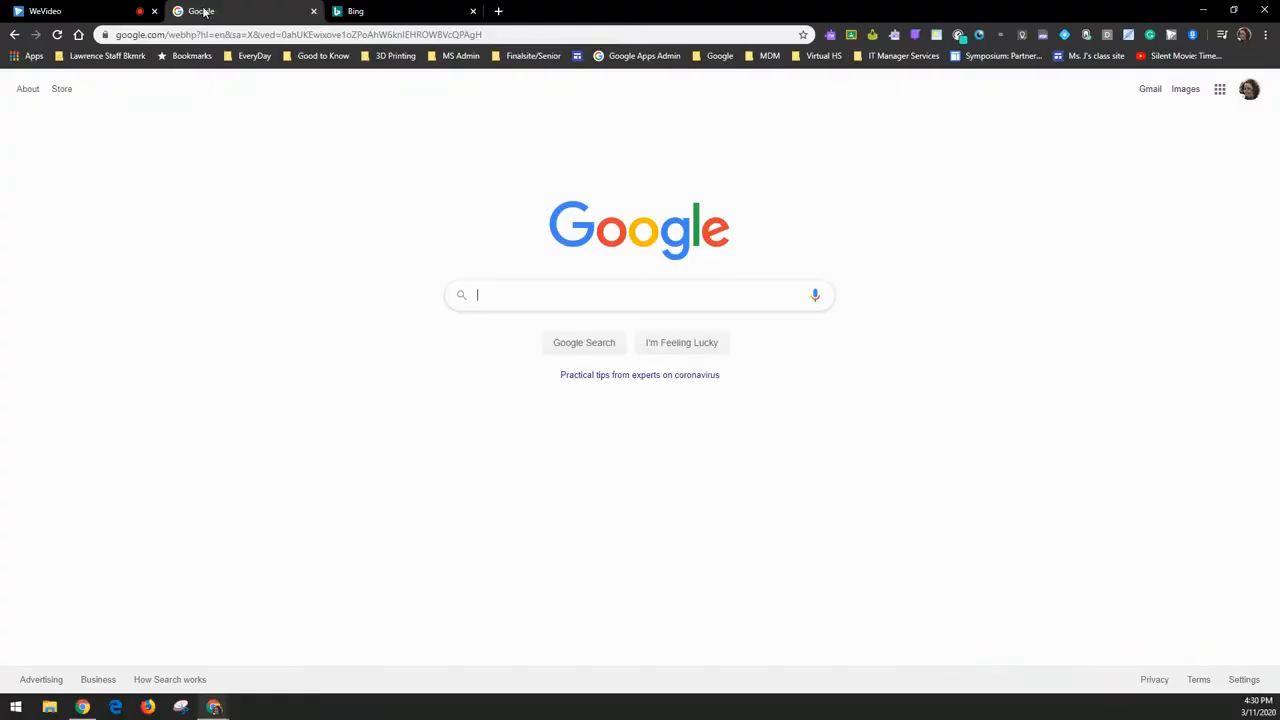
pyautogui.write('run')
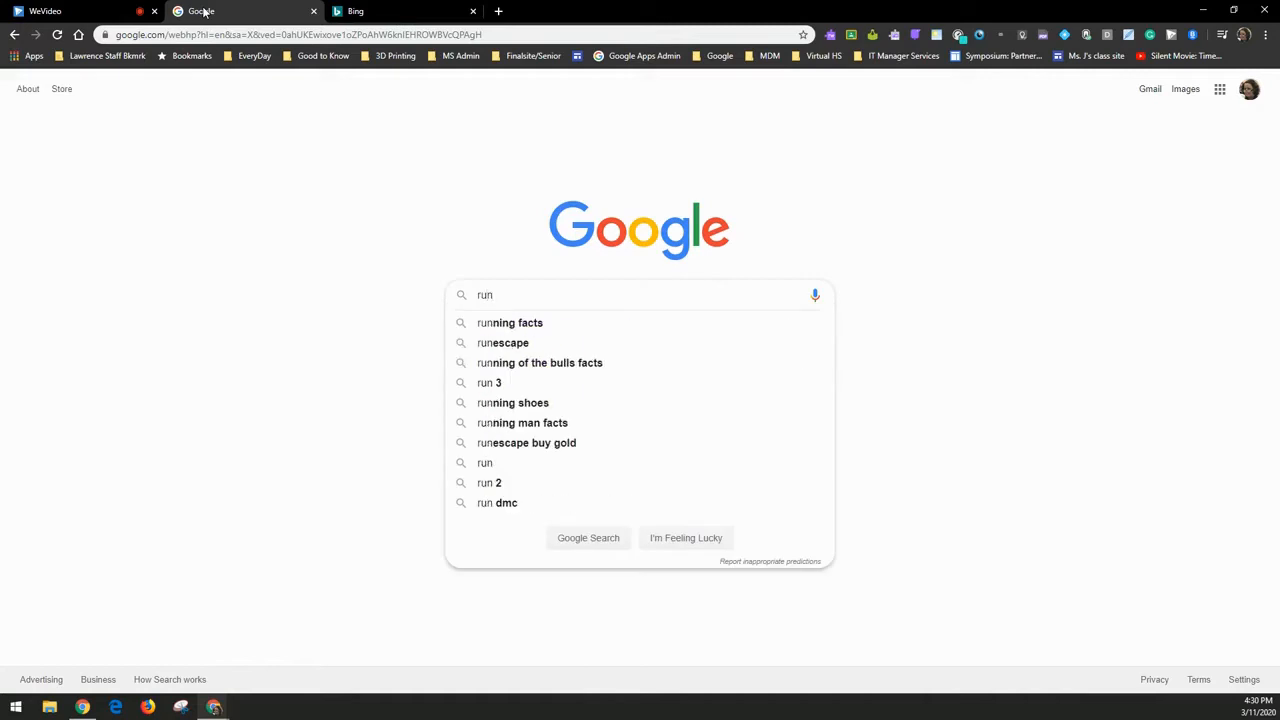
pyautogui.write(' runni')
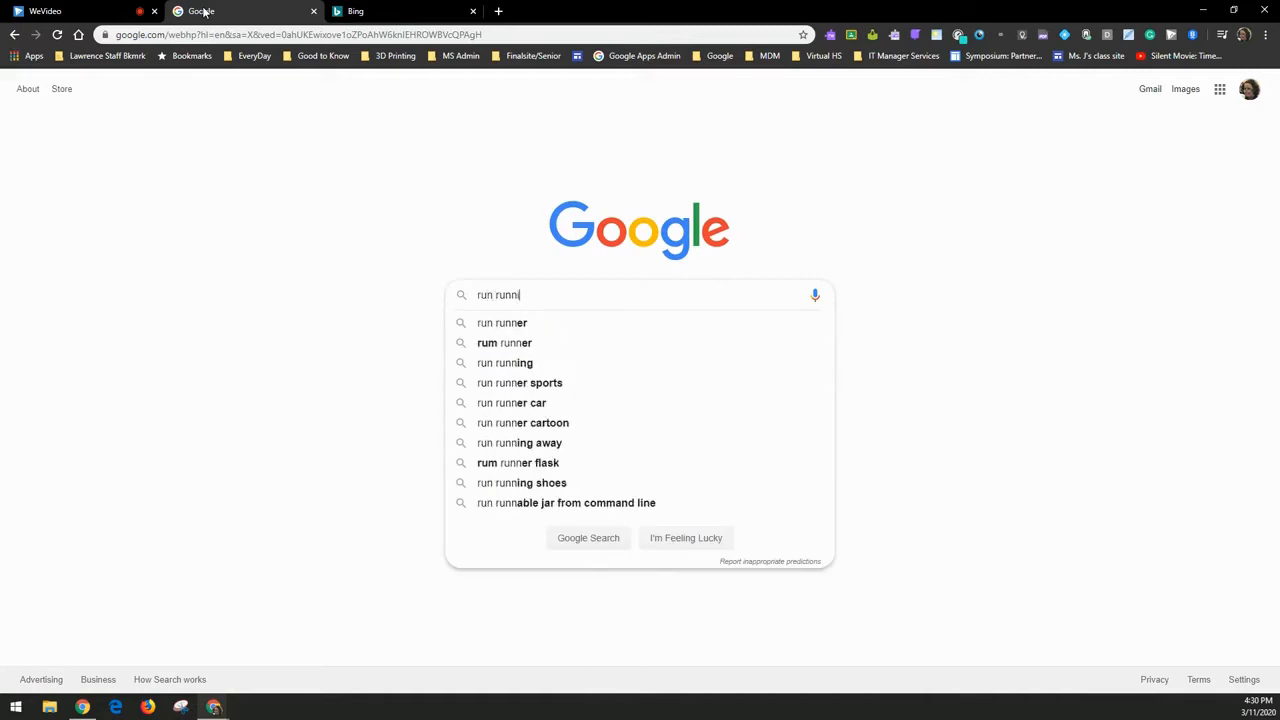
pyautogui.write('ng jo')
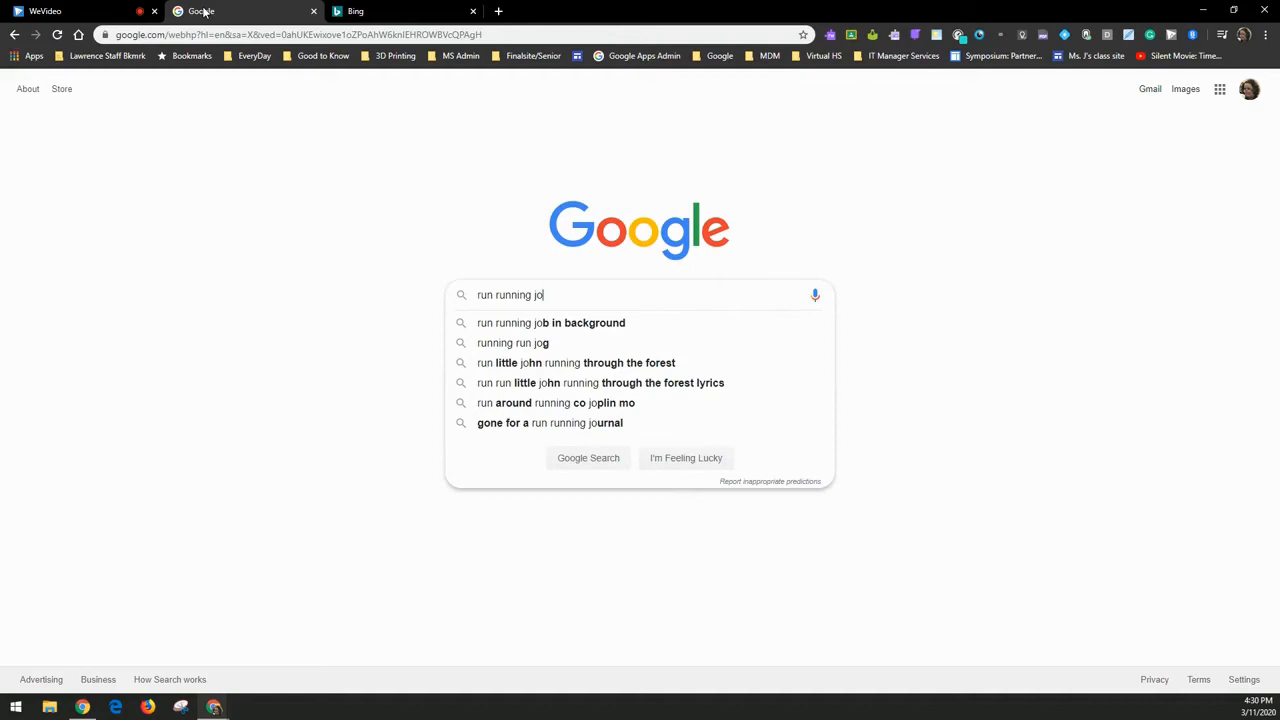
pyautogui.write('g jogging')
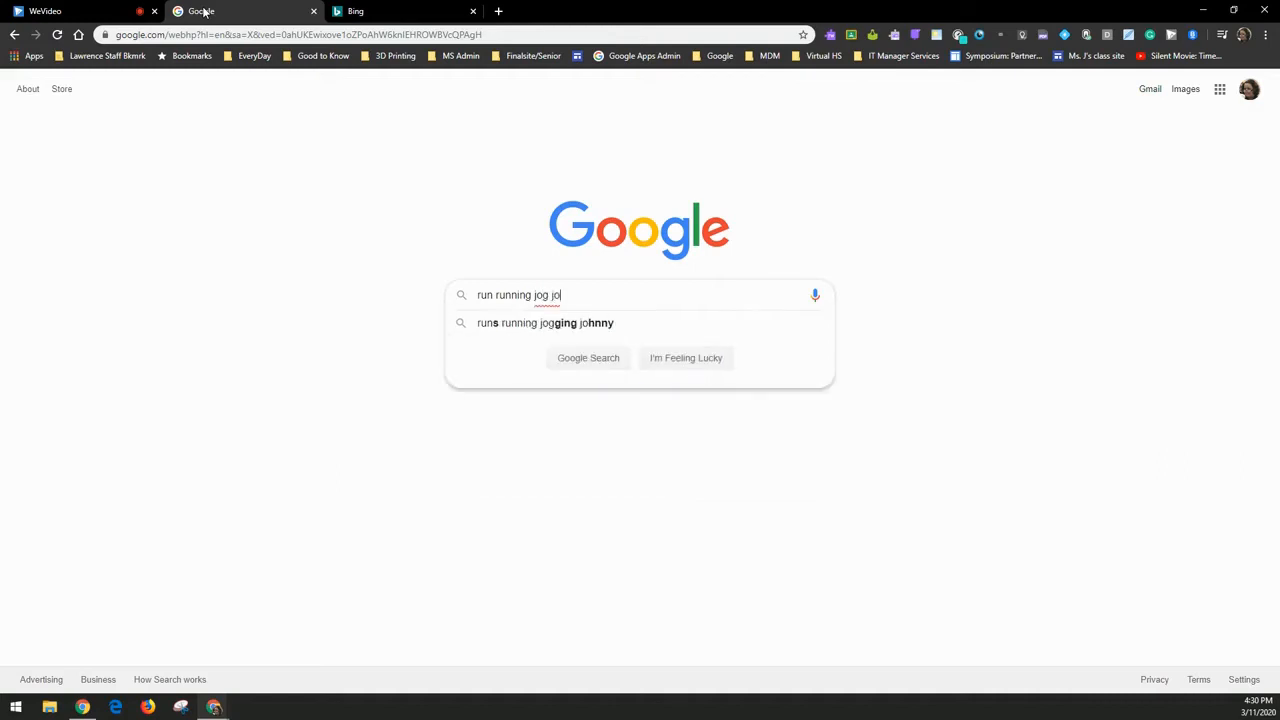
# - Trim the query to the wildcard 'run*' and browse results led by The Color Run
pyautogui.press('BackSpace')
pyautogui.press('BackSpace')
pyautogui.press('BackSpace')
pyautogui.press('BackSpace')
pyautogui.press('BackSpace')
pyautogui.press('BackSpace')
pyautogui.press('BackSpace')
pyautogui.press('BackSpace')
pyautogui.press('BackSpace')
pyautogui.press('BackSpace')
pyautogui.press('BackSpace')
pyautogui.press('BackSpace')
pyautogui.press('BackSpace')
pyautogui.press('BackSpace')
pyautogui.press('BackSpace')
pyautogui.press('BackSpace')
pyautogui.press('BackSpace')
pyautogui.press('BackSpace')
pyautogui.press('BackSpace')
pyautogui.press('BackSpace')
pyautogui.write('*')
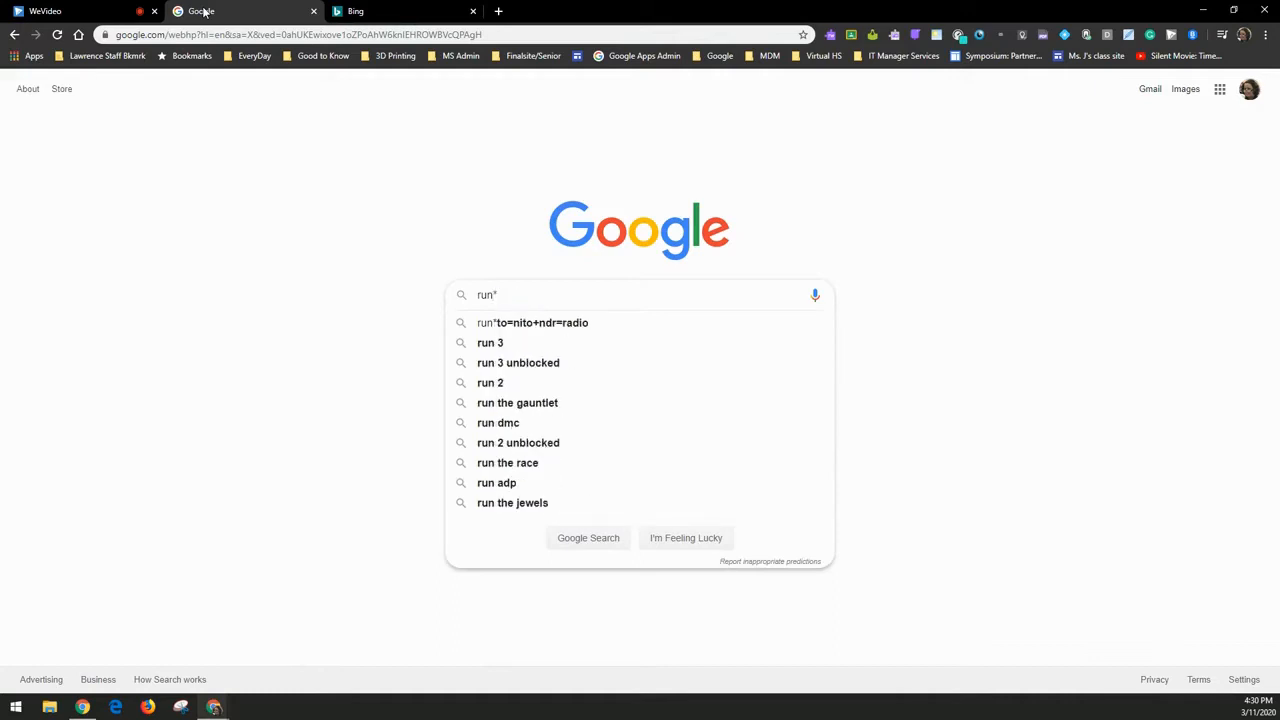
pyautogui.press('Return')
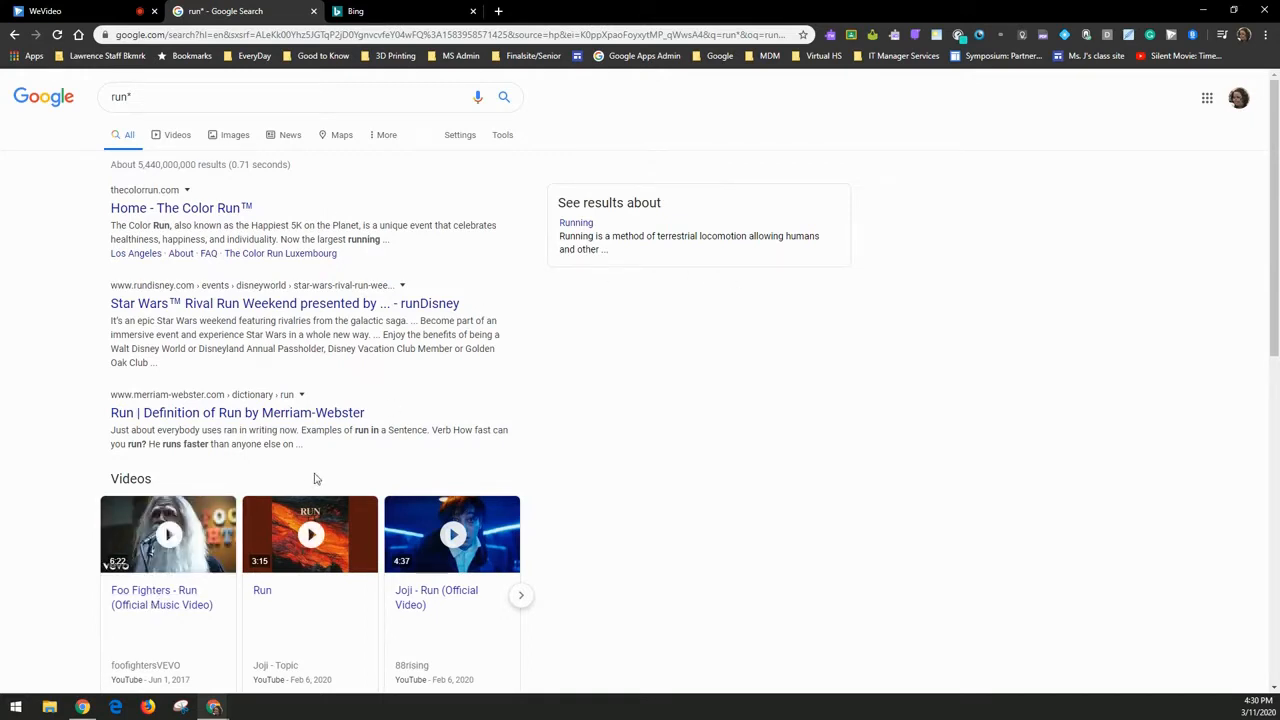
pyautogui.scroll(-3, 247, 457)
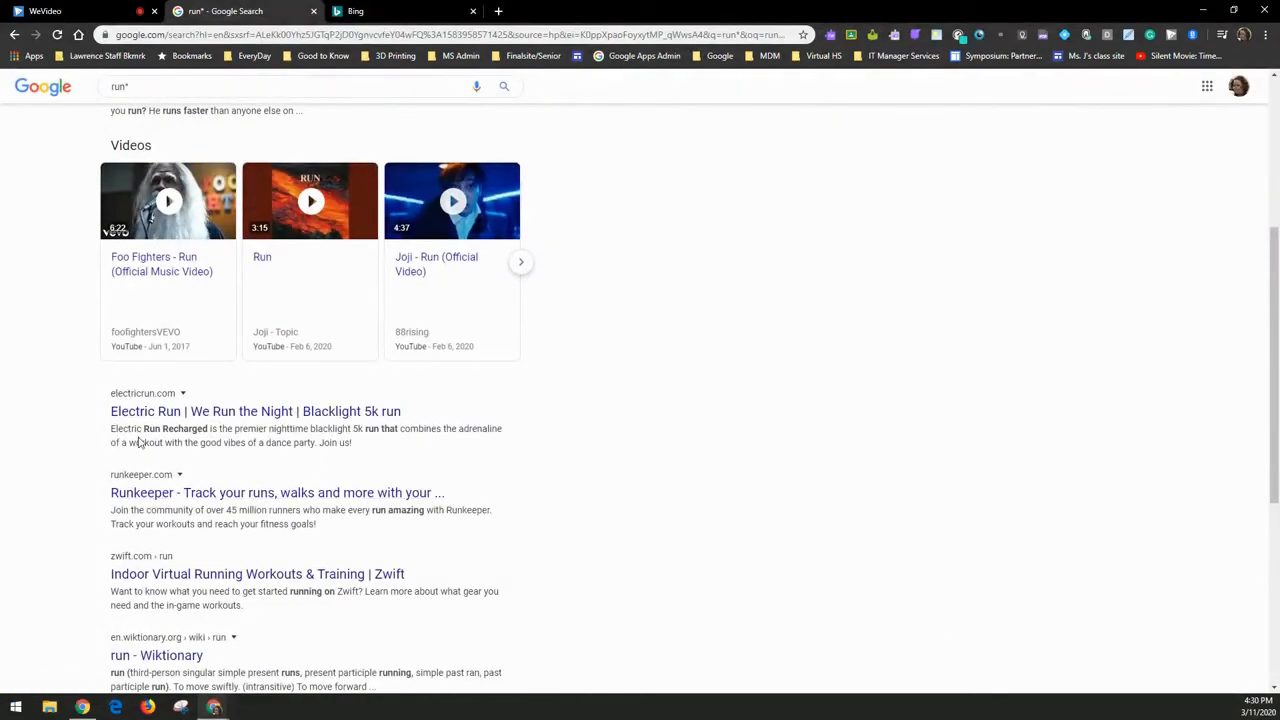
pyautogui.scroll(-3, 180, 466)
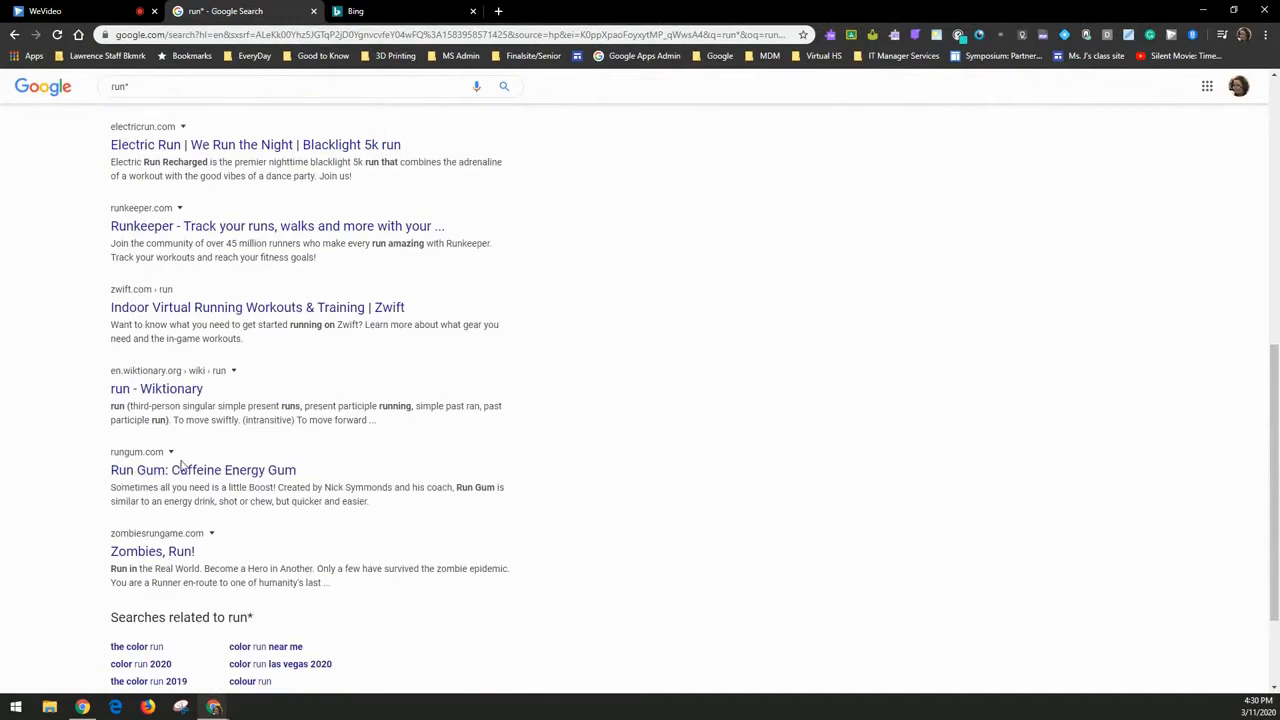
pyautogui.scroll(4, 210, 388)
pyautogui.scroll(3, 210, 388)
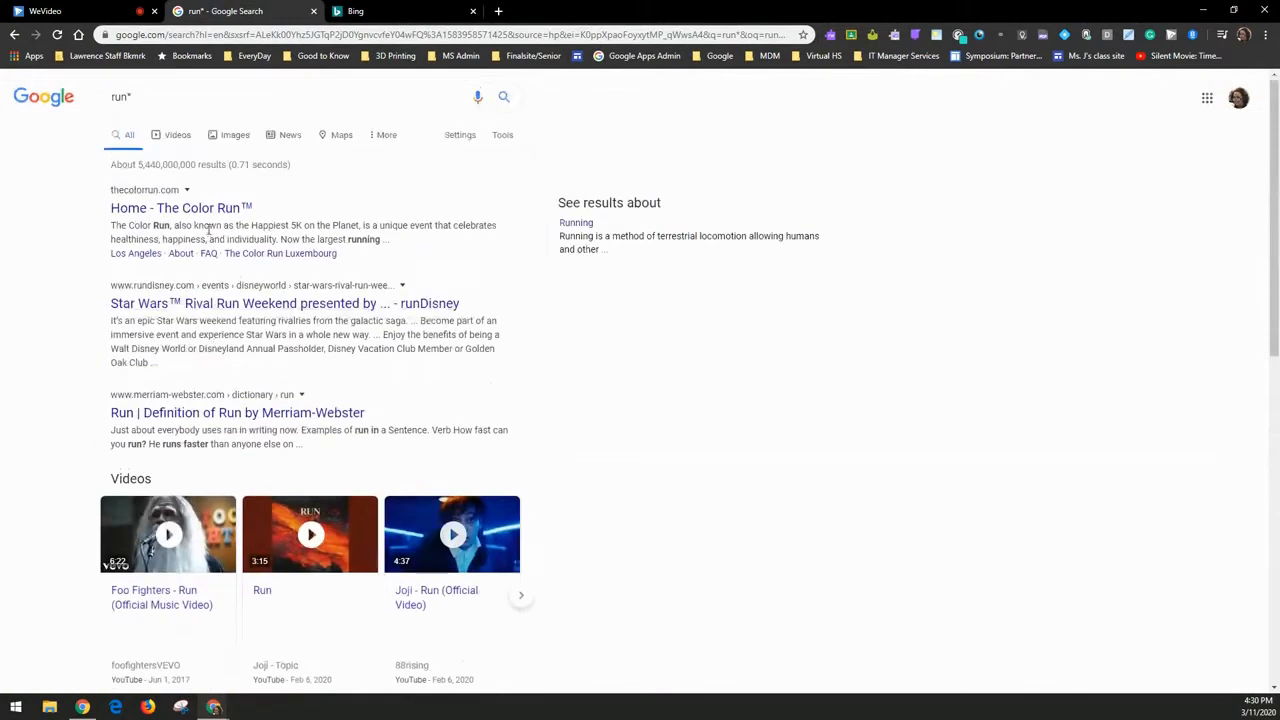
pyautogui.click(190, 96)
# - Search 'run* cleveland ohio 2020' and scroll the Cleveland race events
pyautogui.write('cleveland')
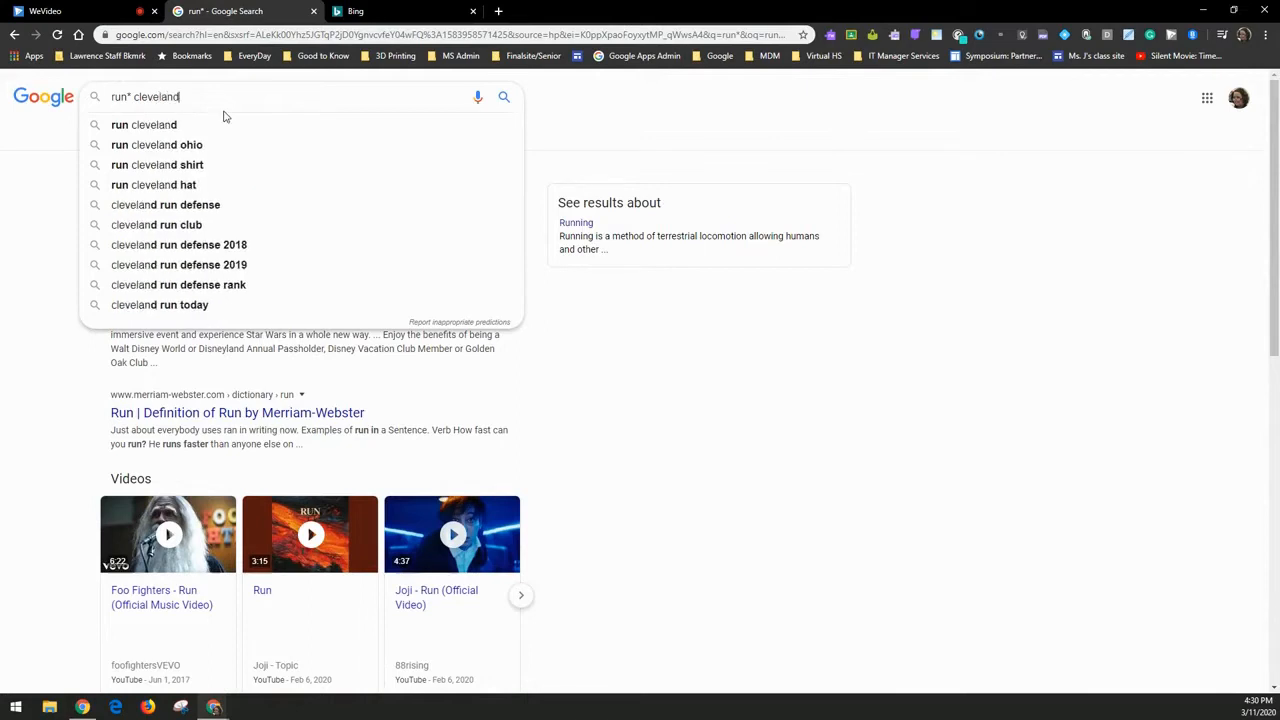
pyautogui.write(' ohio ')
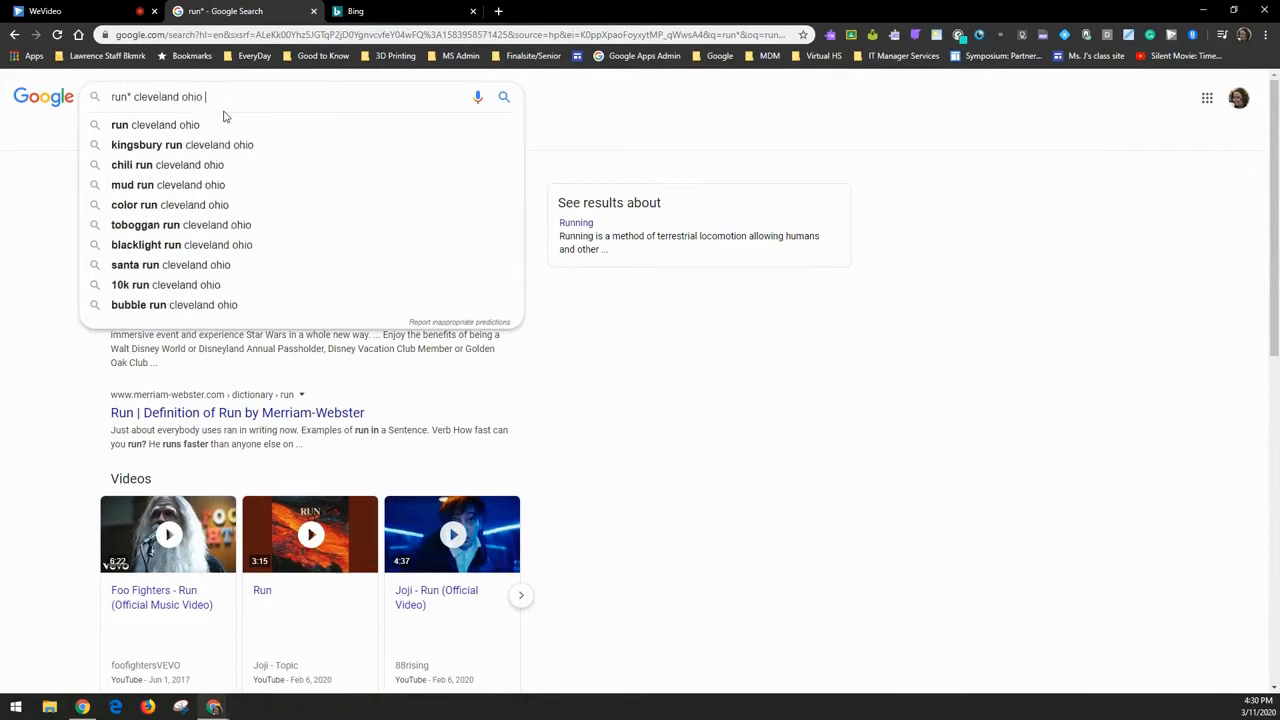
pyautogui.write('2020')
pyautogui.press('Return')
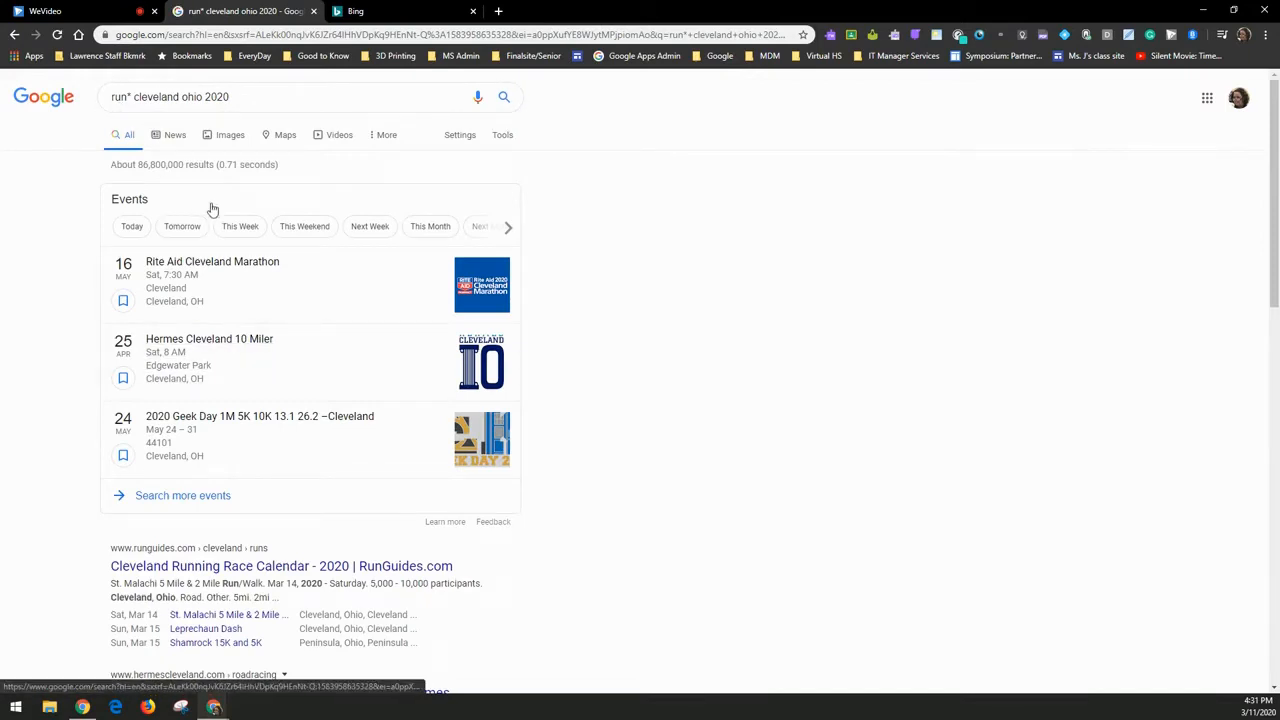
pyautogui.scroll(-3, 212, 209)
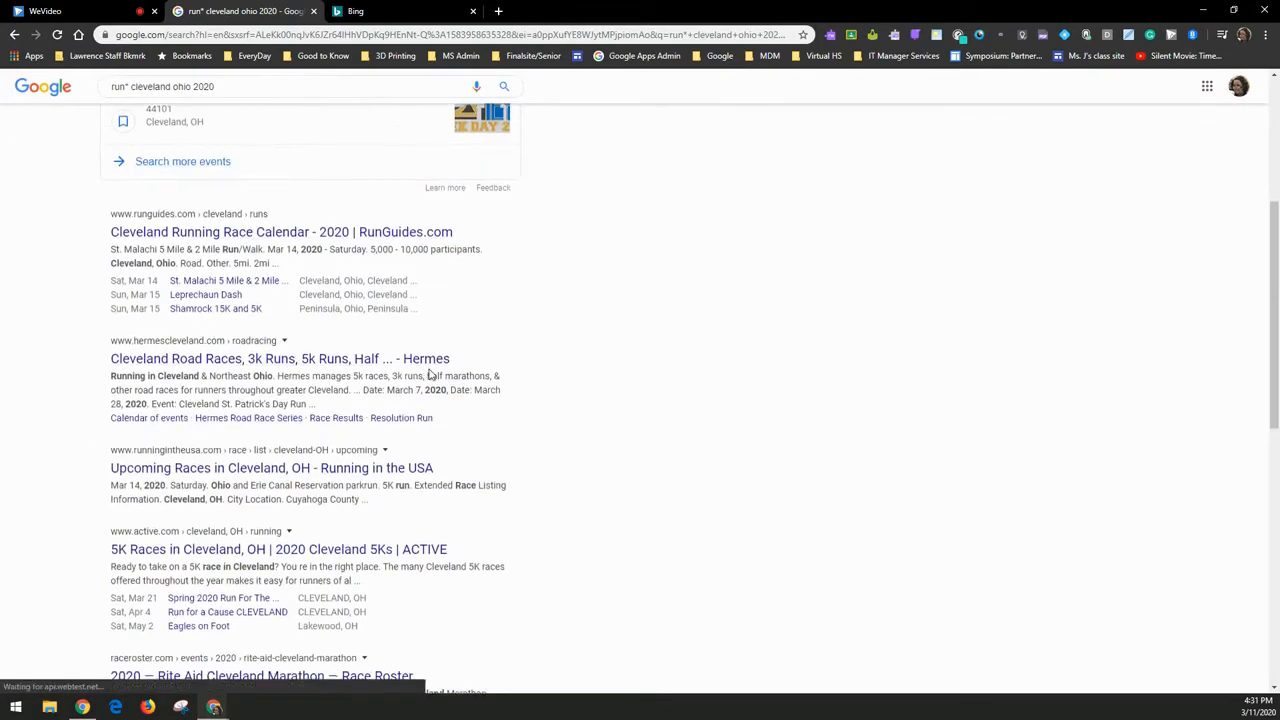
pyautogui.scroll(-2, 430, 373)
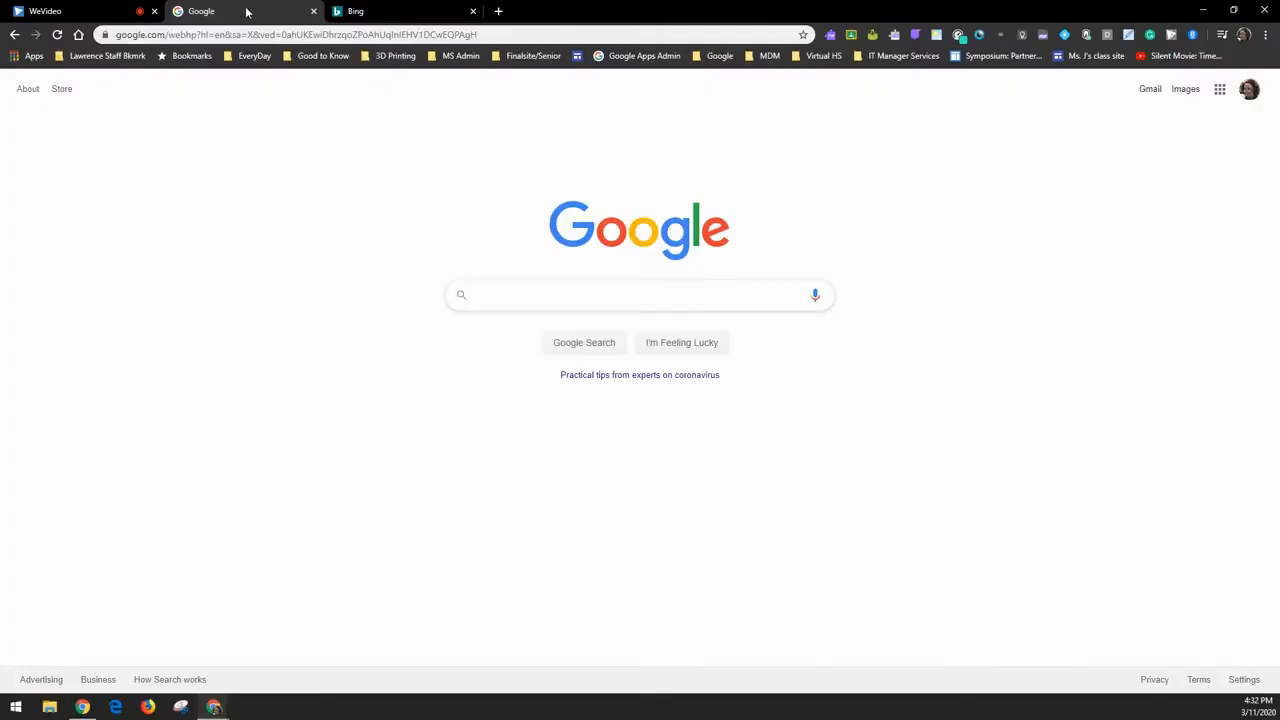
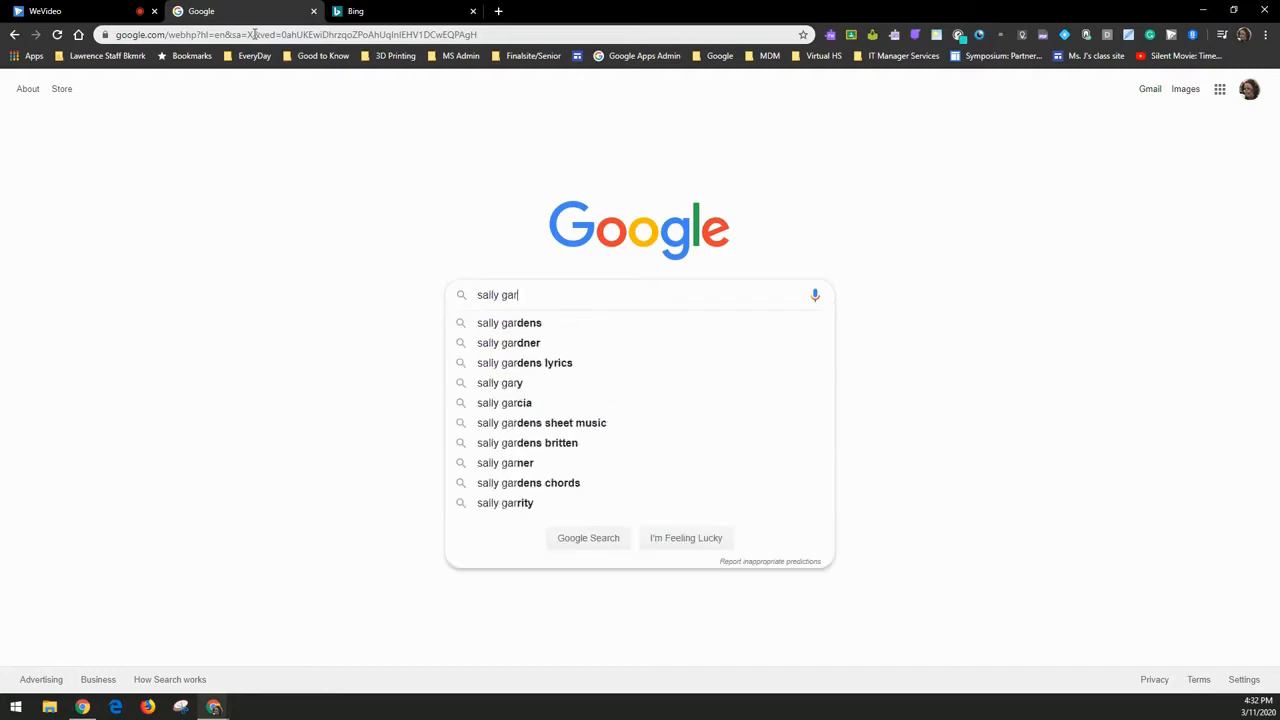
# - Search the staff member's name, then rerun it as a quoted exact phrase
pyautogui.press('Return')
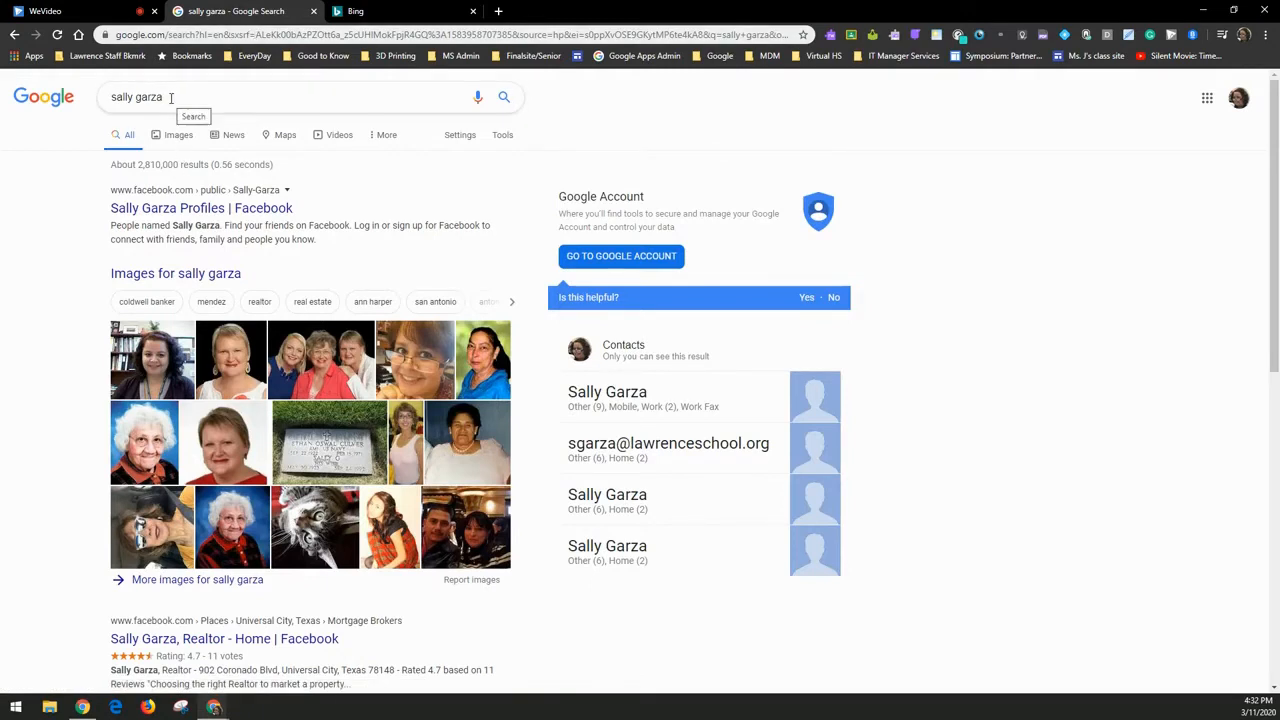
pyautogui.tripleClick(97, 96)
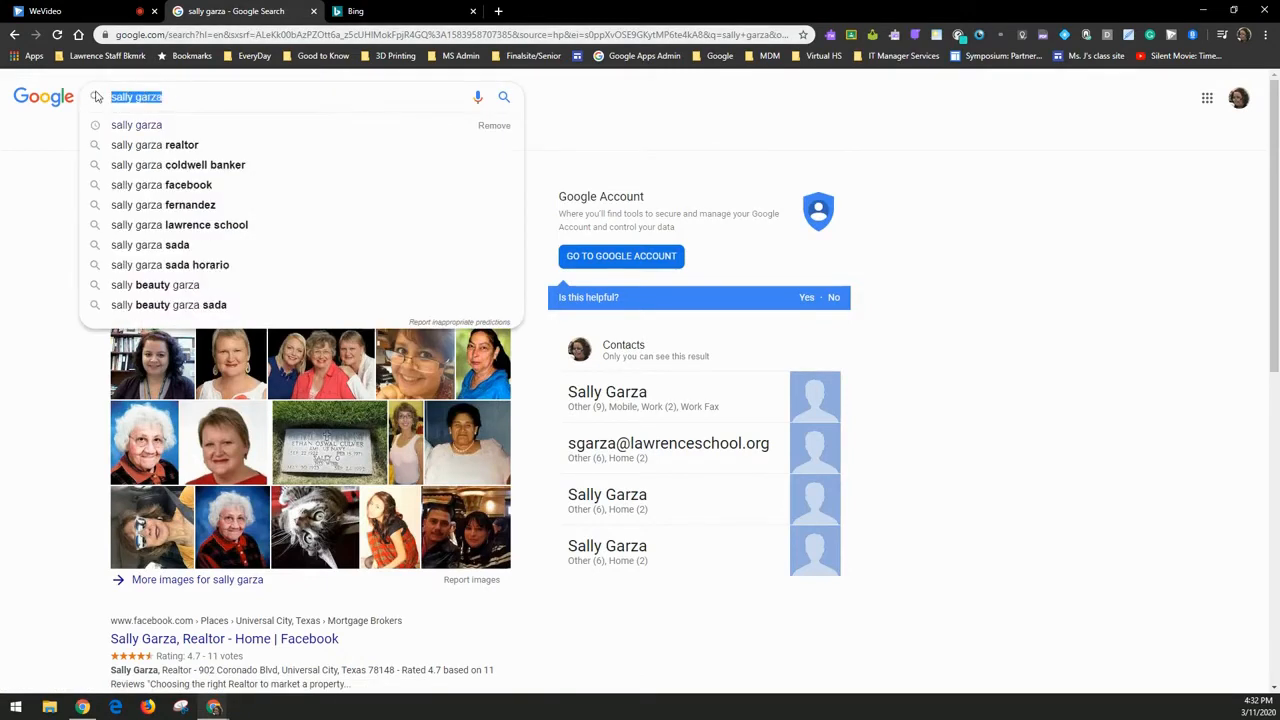
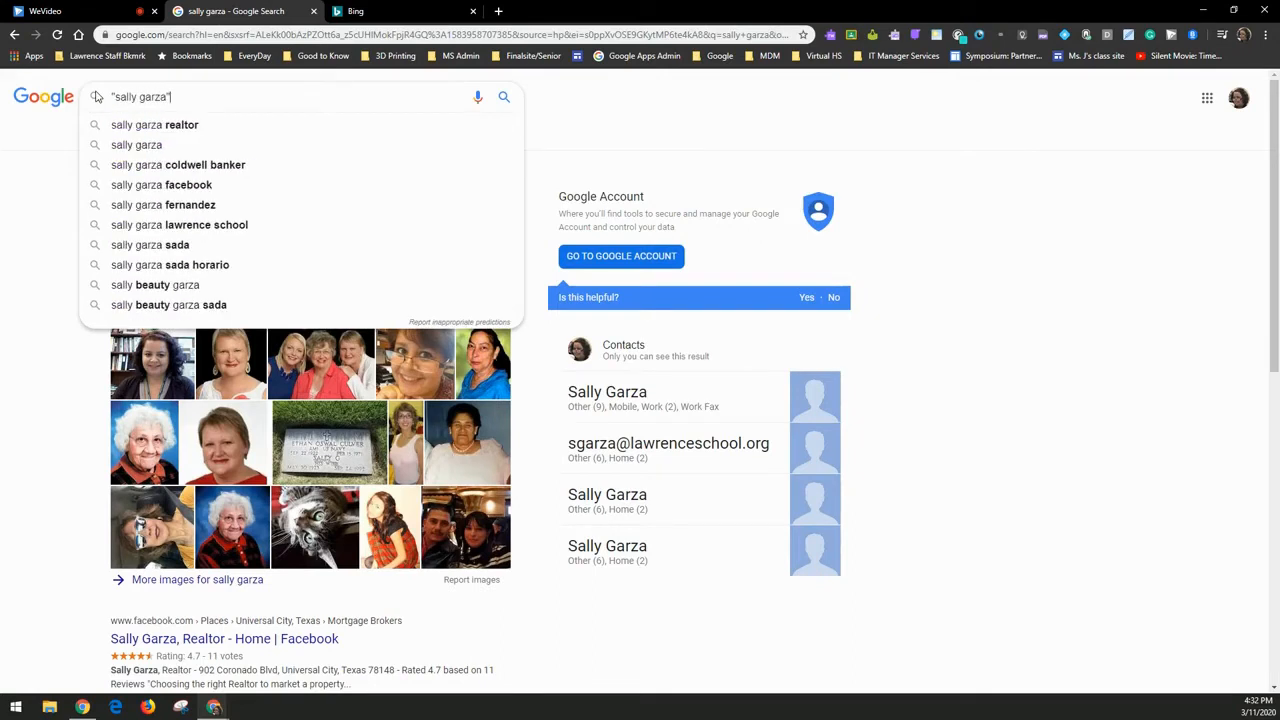
pyautogui.press('Return')
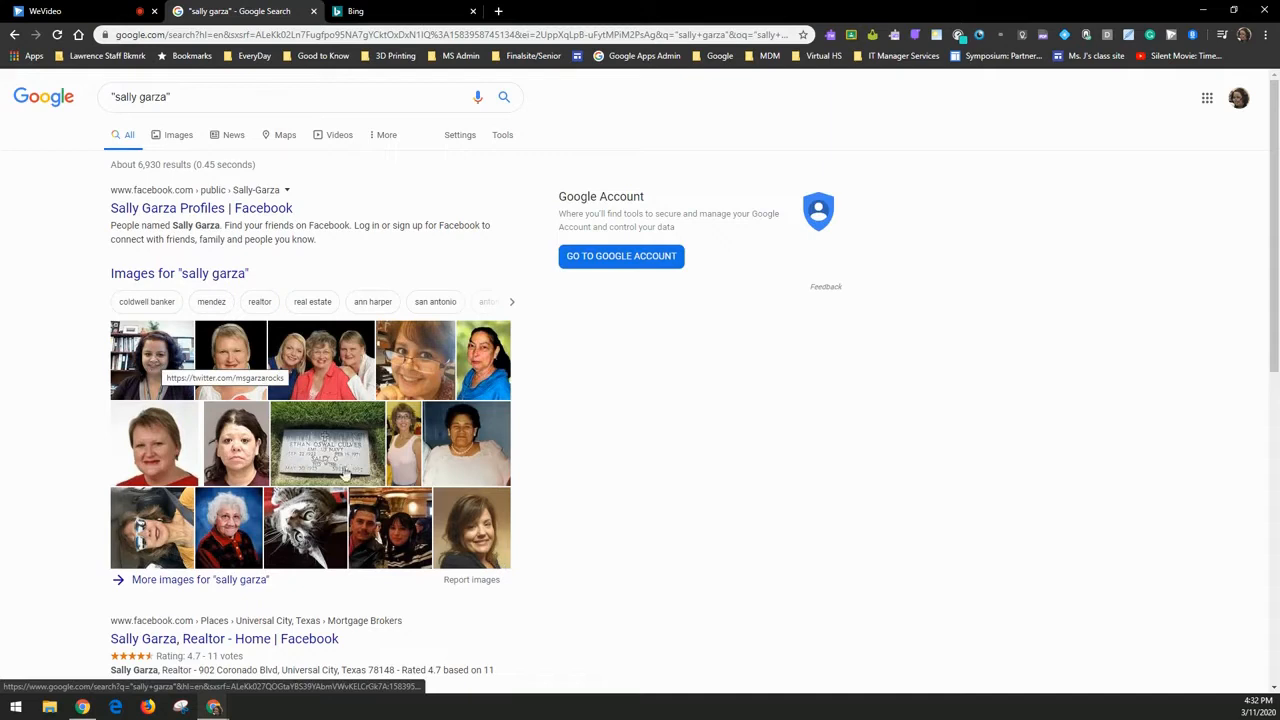
# - Add ohio and then "Lawrence School" to the quoted name search and scroll the results
pyautogui.click(210, 98)
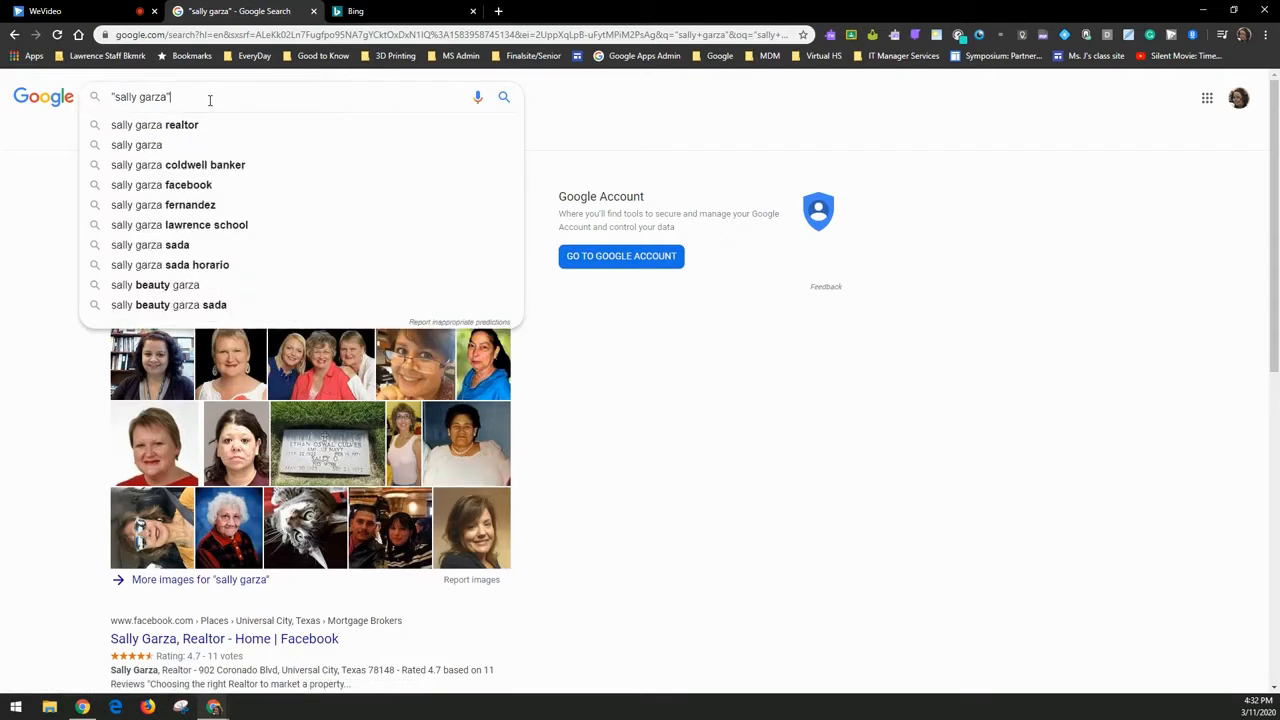
pyautogui.write('ohio')
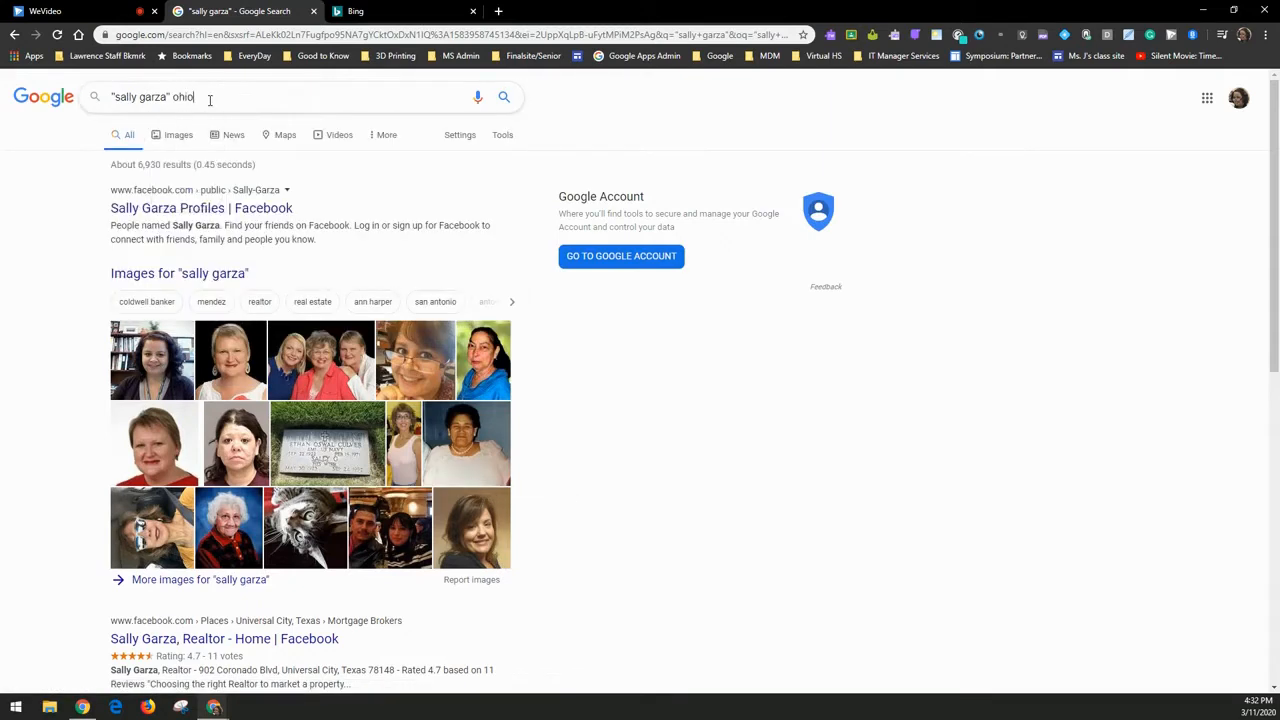
pyautogui.press('Return')
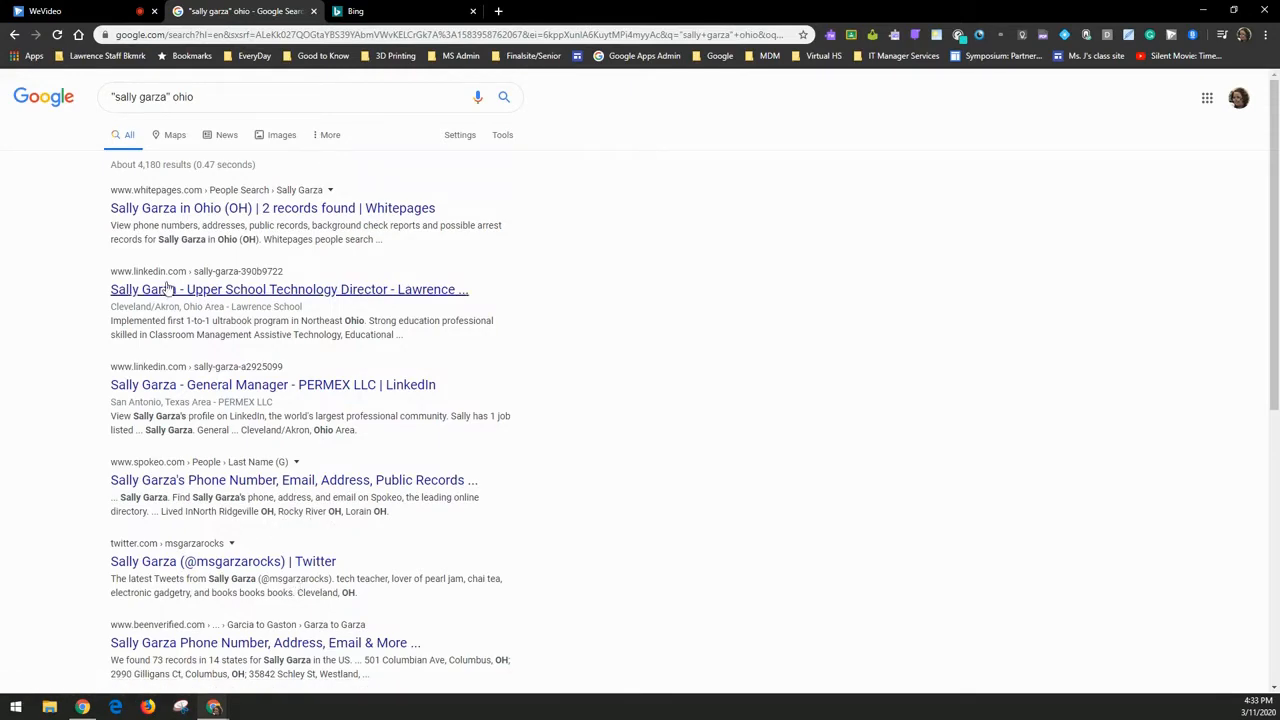
pyautogui.click(245, 95)
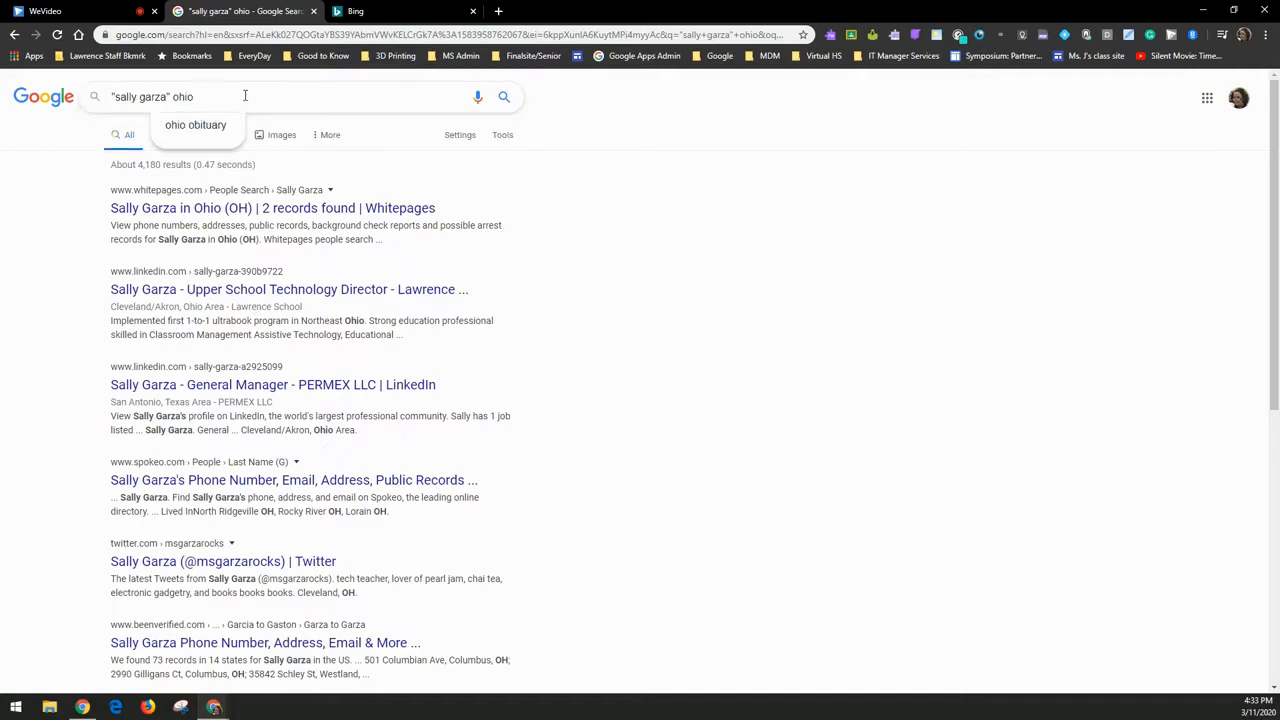
pyautogui.write('Lawrence Schoo')
pyautogui.write('l"')
pyautogui.write('"')
pyautogui.press('Return')
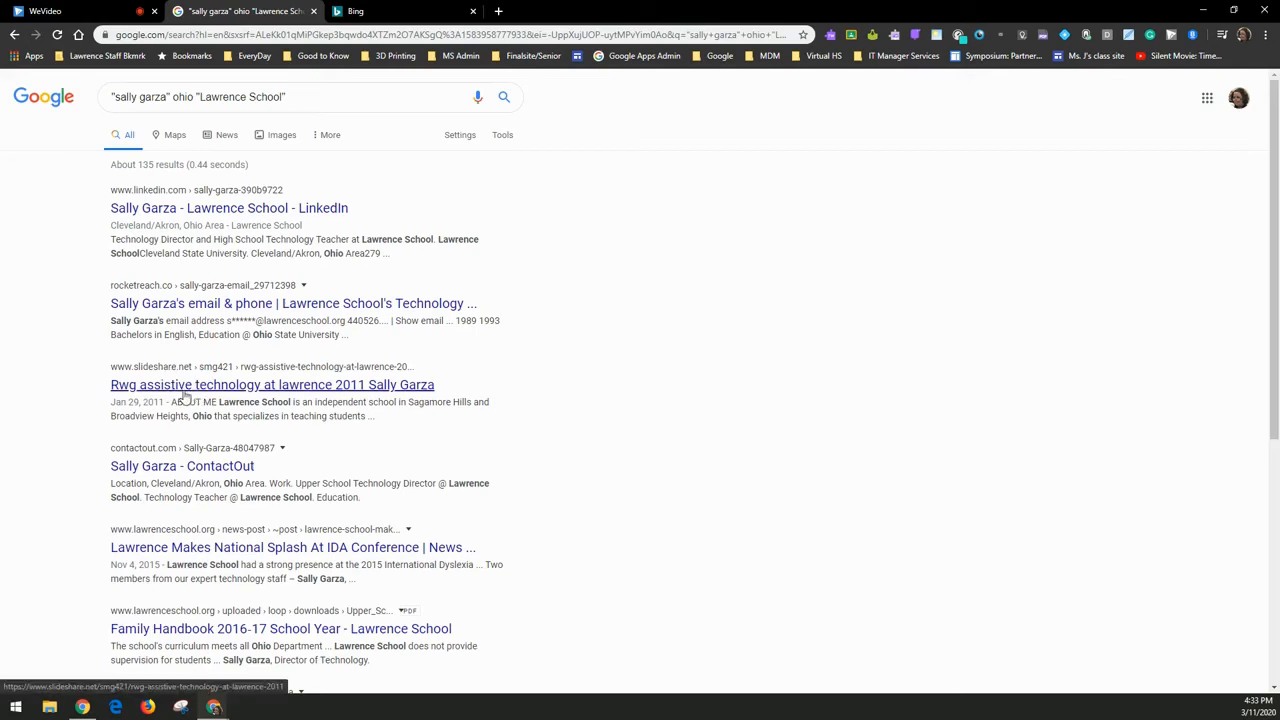
pyautogui.scroll(-2, 410, 448)
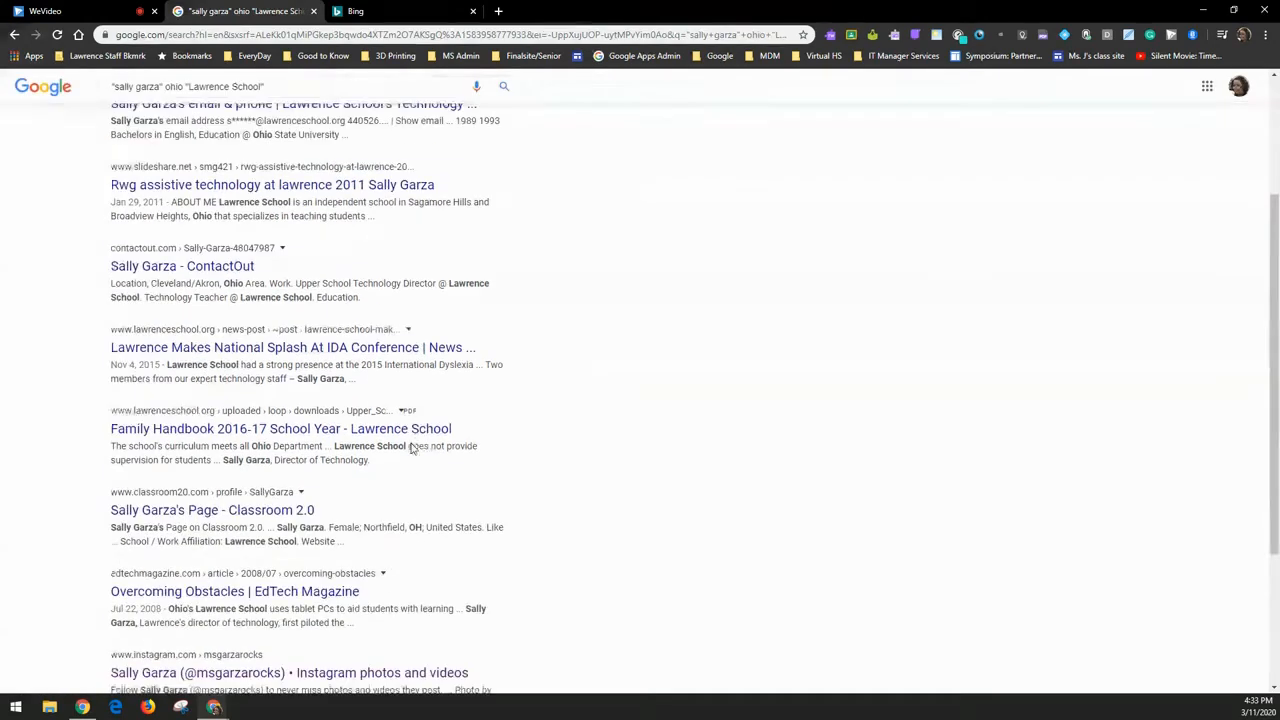
# - Open the Lawrence School IDA conference news article and scroll through it
pyautogui.click(290, 349)
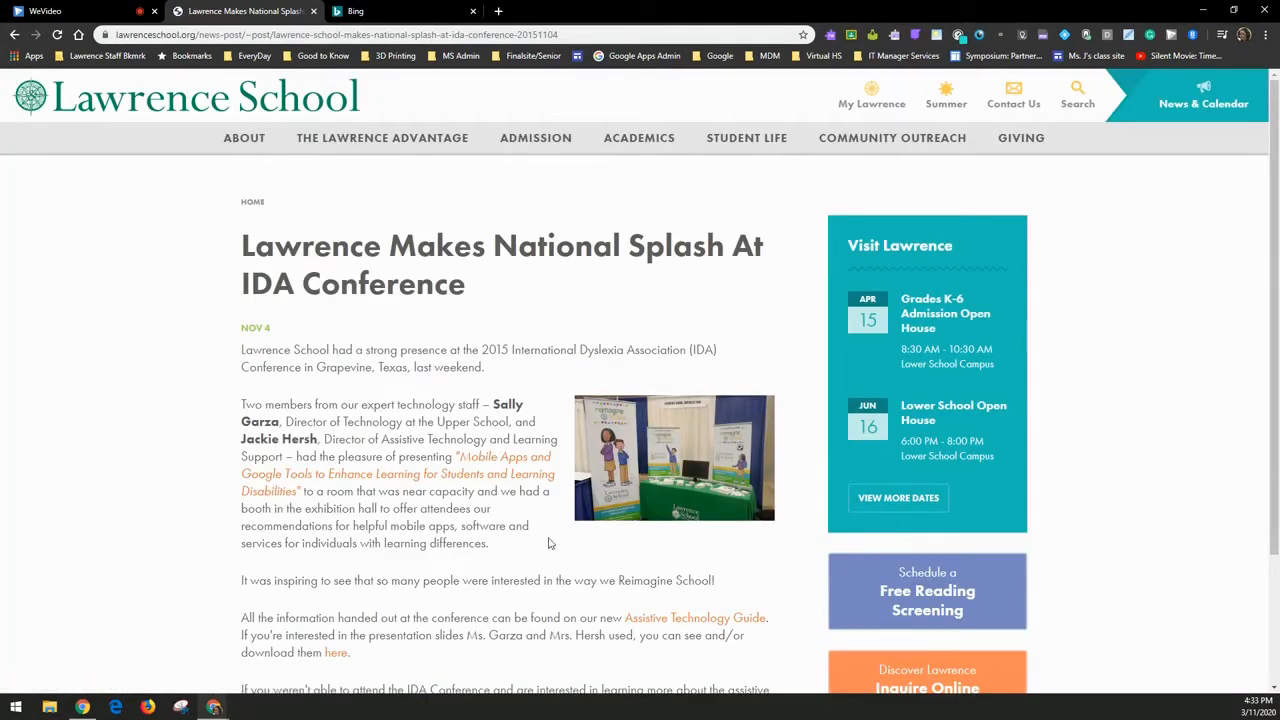
pyautogui.scroll(-3, 548, 543)
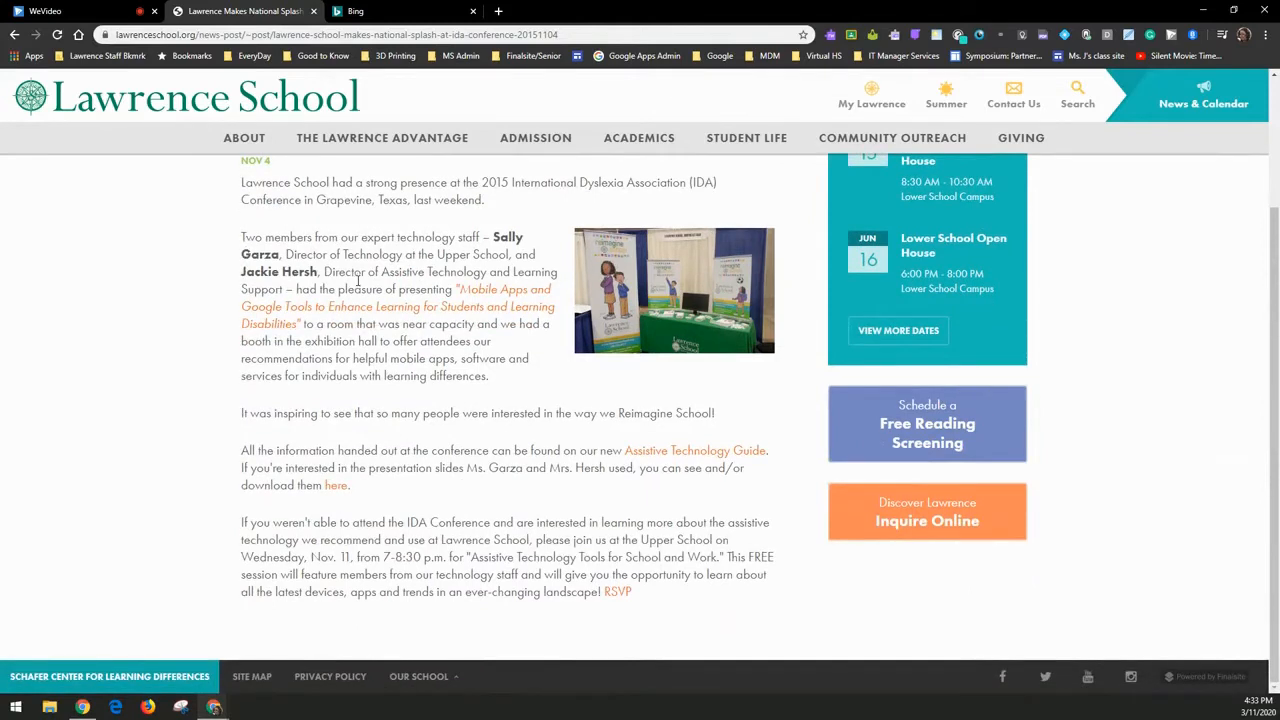
pyautogui.scroll(4, 360, 288)
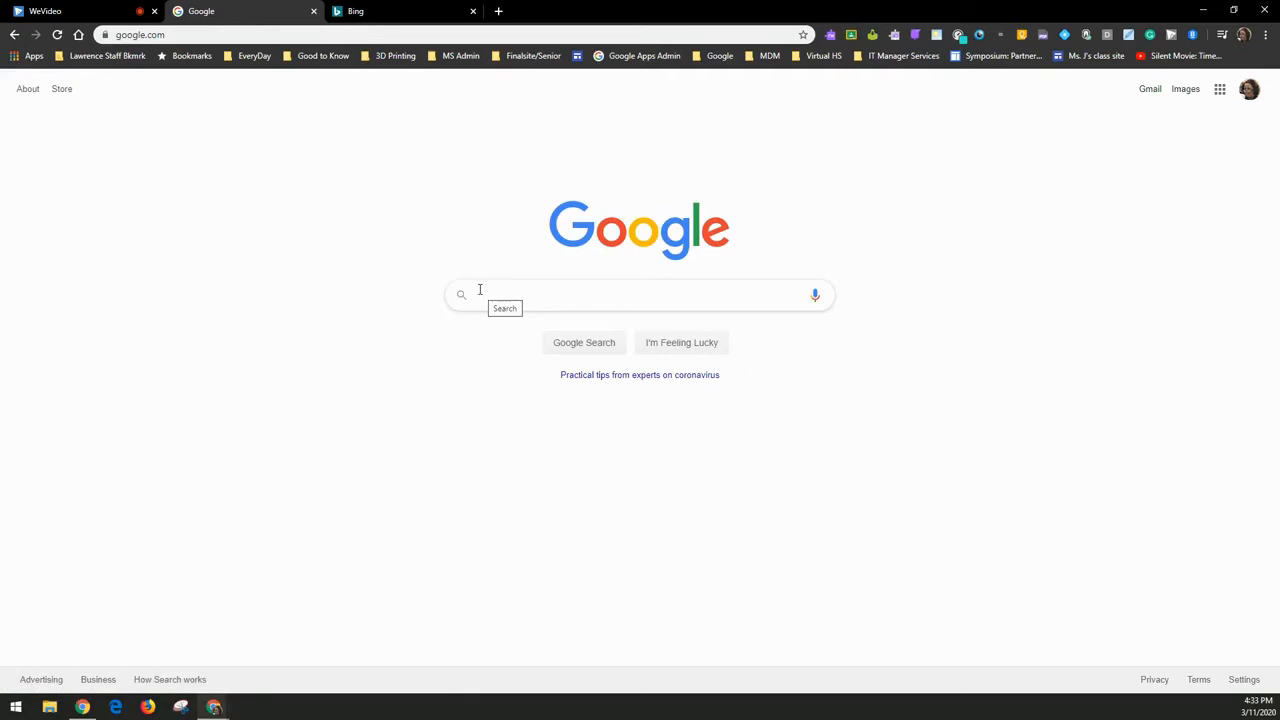
# - Search declaration of independence, then rerun it as the quoted exact phrase
pyautogui.write('decl')
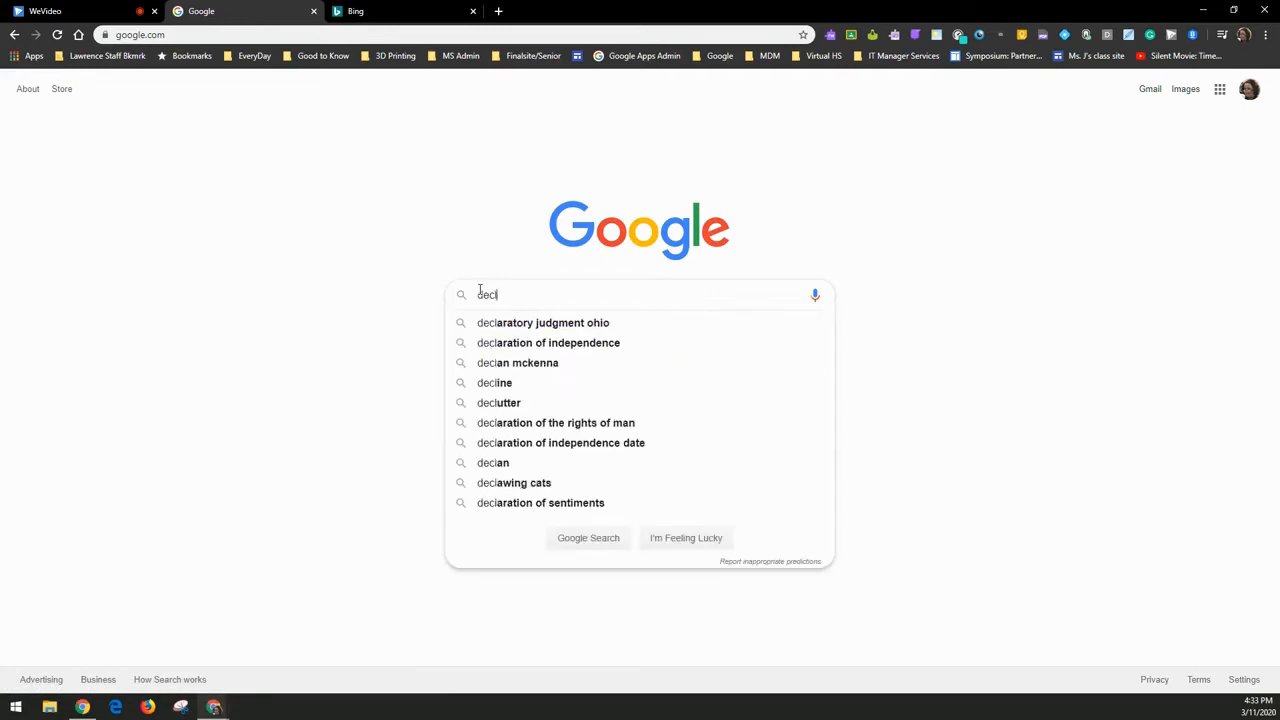
pyautogui.write('aration of inden')
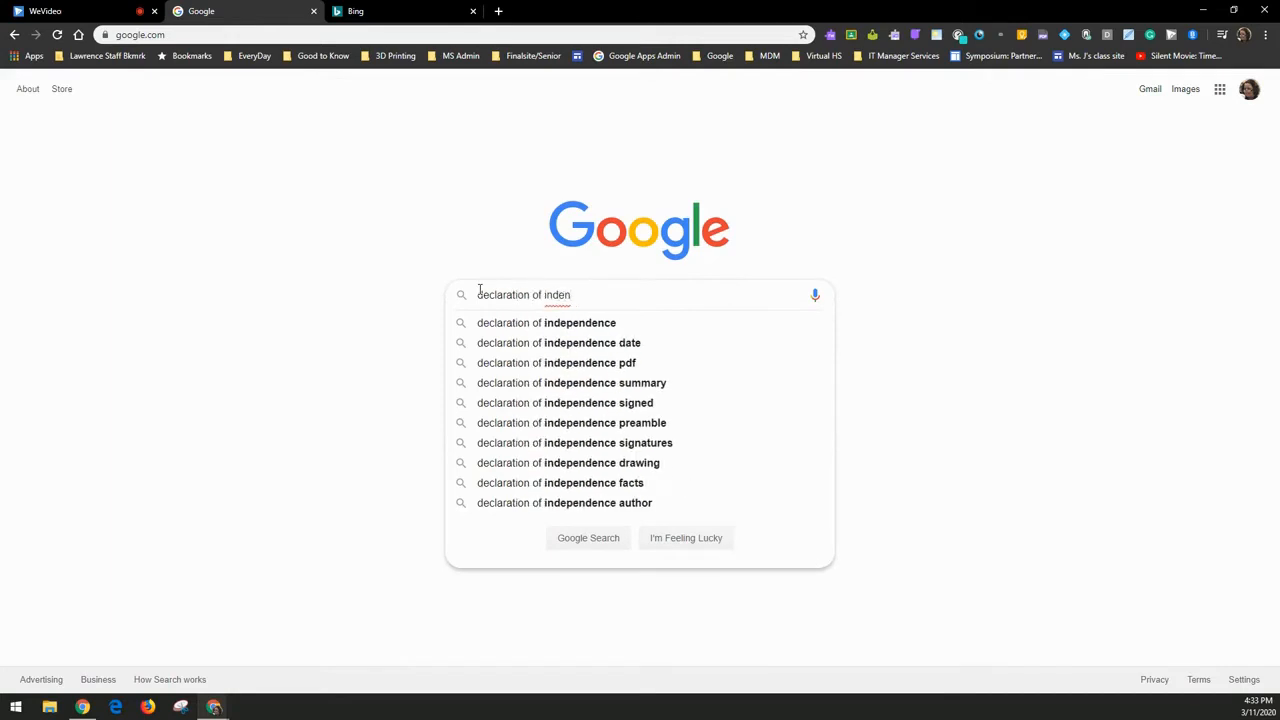
pyautogui.write('depende4nc')
pyautogui.press('BackSpace')
pyautogui.press('BackSpace')
pyautogui.press('BackSpace')
pyautogui.write('nce')
pyautogui.press('Return')
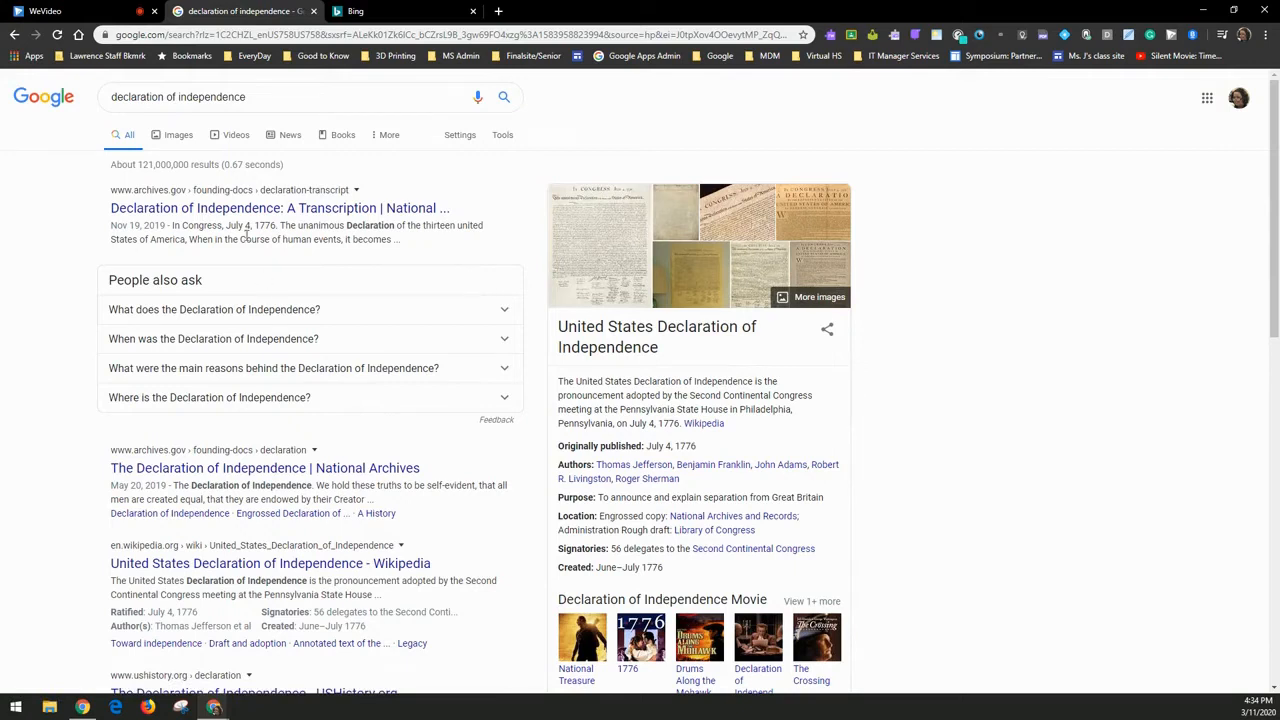
pyautogui.click(260, 96)
pyautogui.write("'")
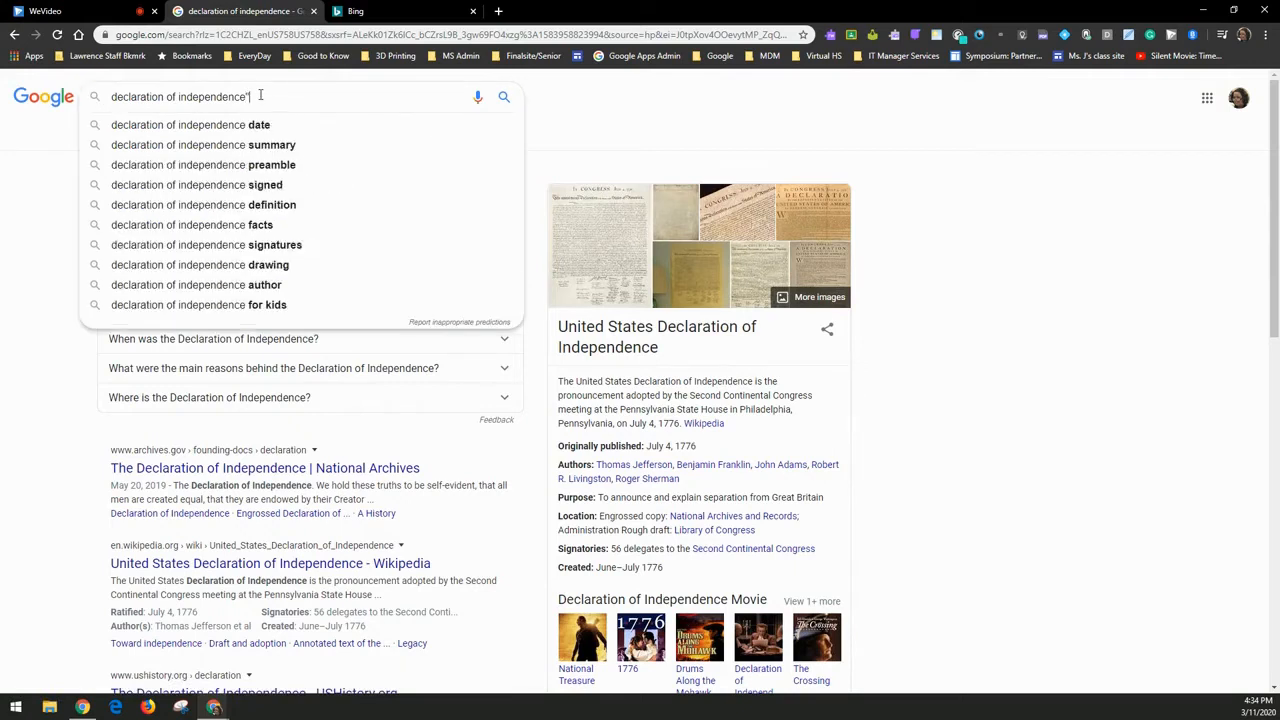
pyautogui.write('"')
pyautogui.press('Return')
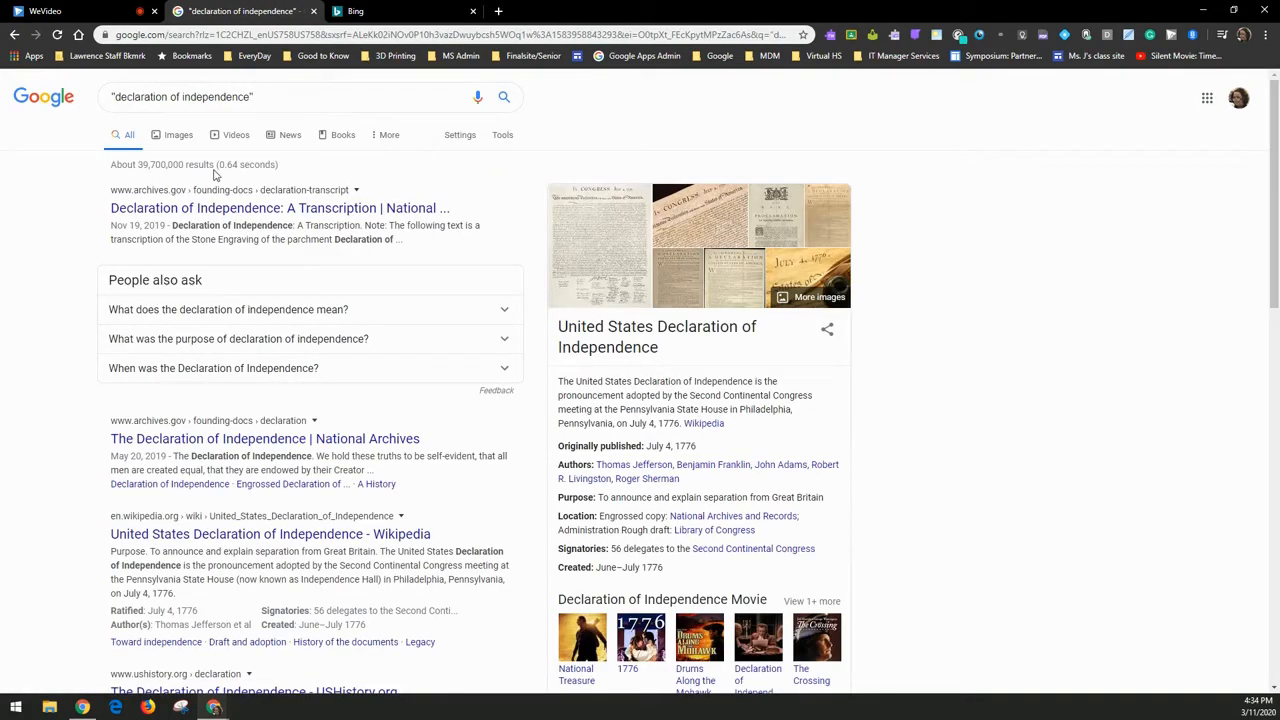
# - Add signers and then ohio to the quoted query, scrolling the final results
pyautogui.click(280, 97)
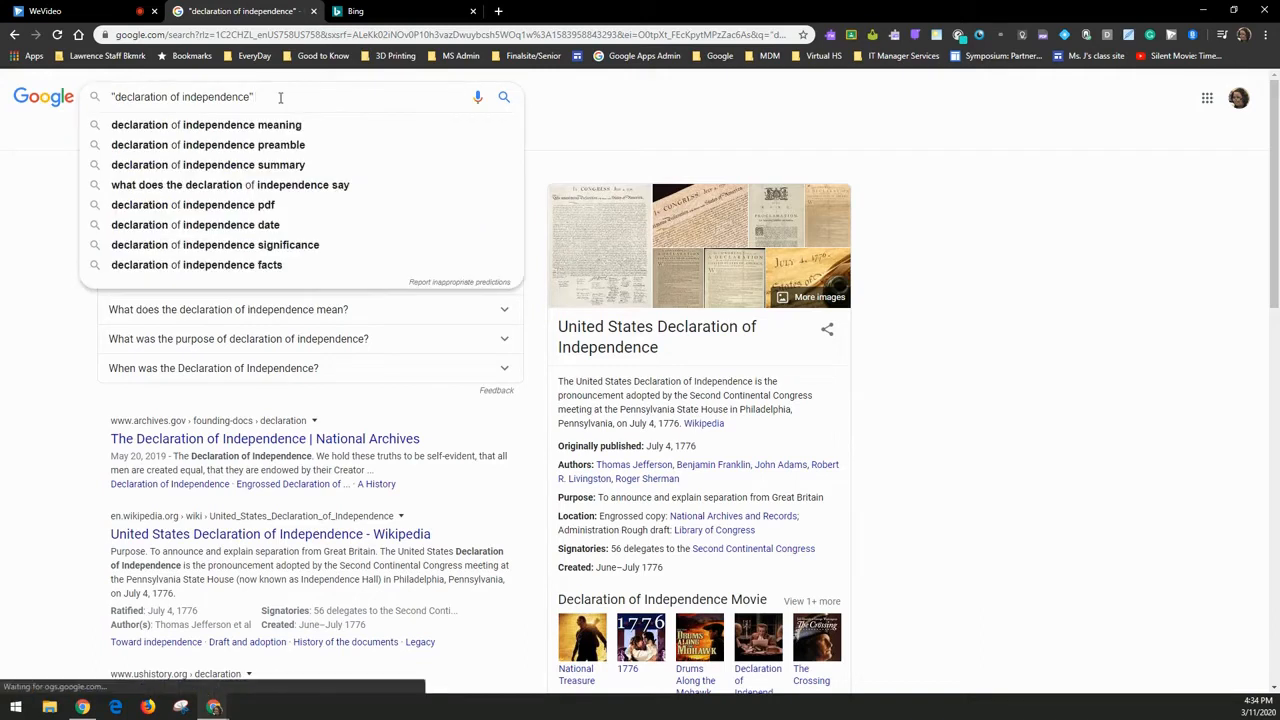
pyautogui.write('signers')
pyautogui.press('Return')
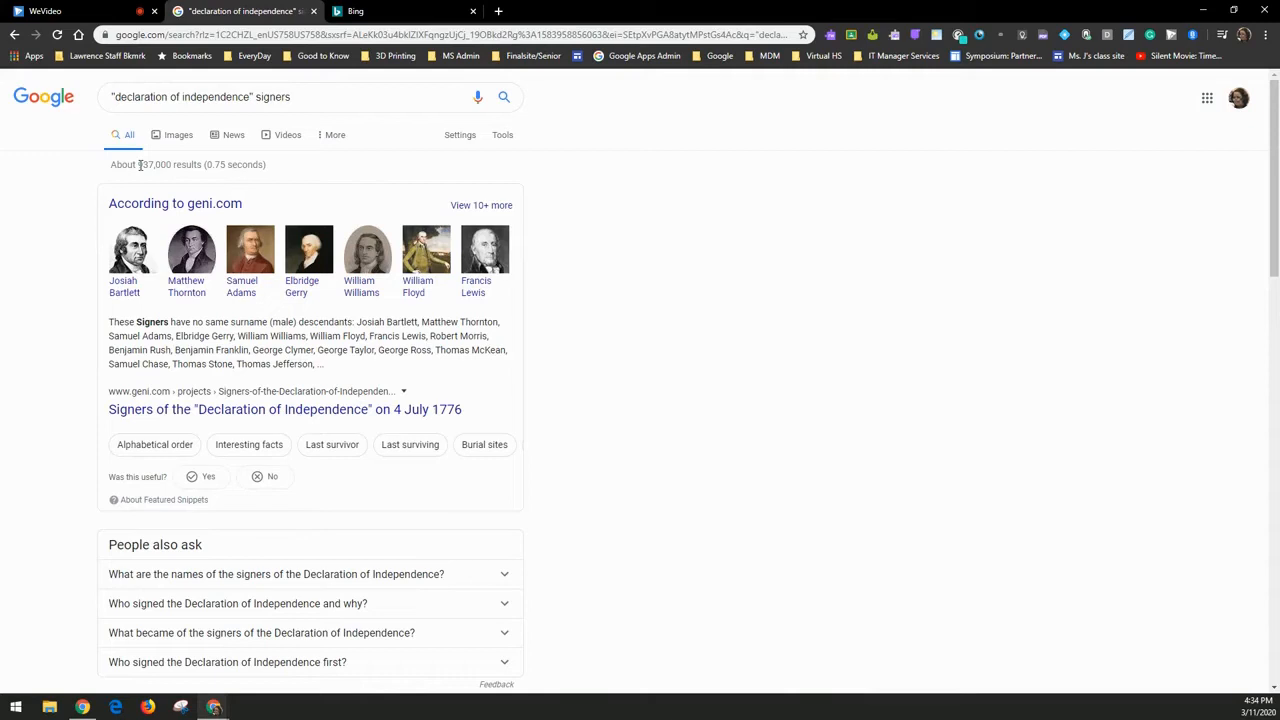
pyautogui.click(322, 99)
pyautogui.write('ohio')
pyautogui.press('Return')
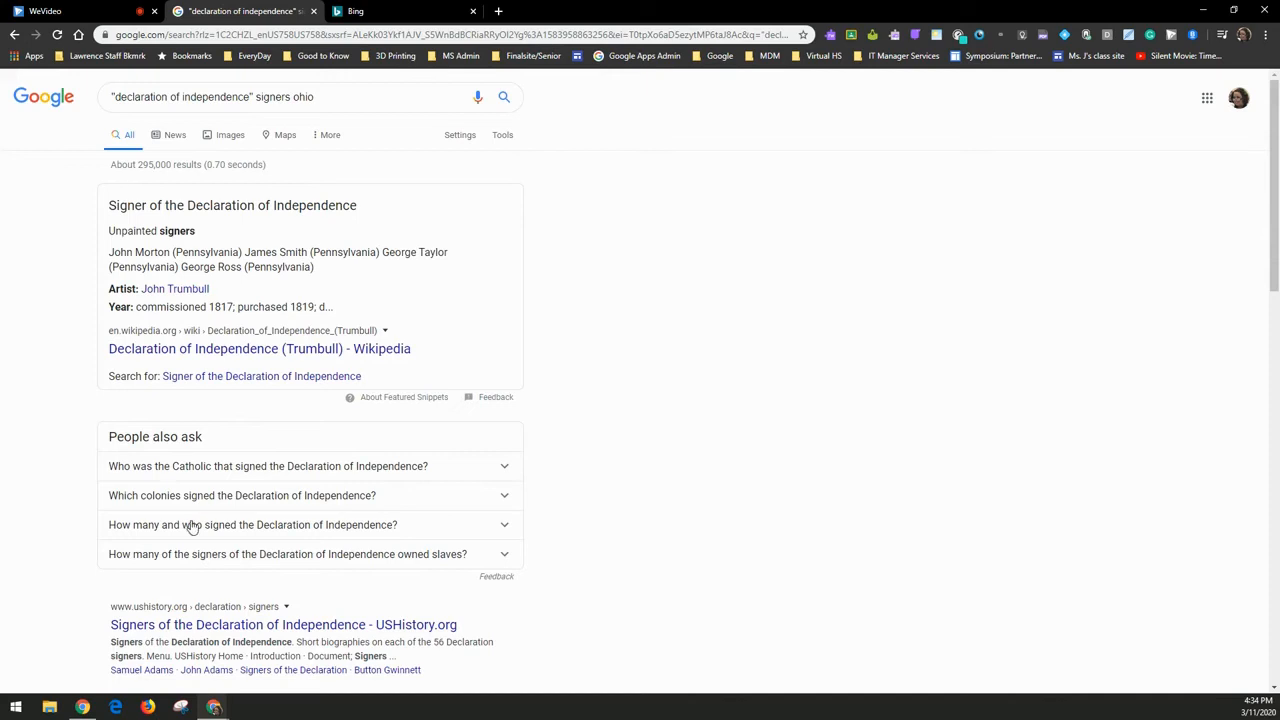
pyautogui.scroll(-3, 533, 528)
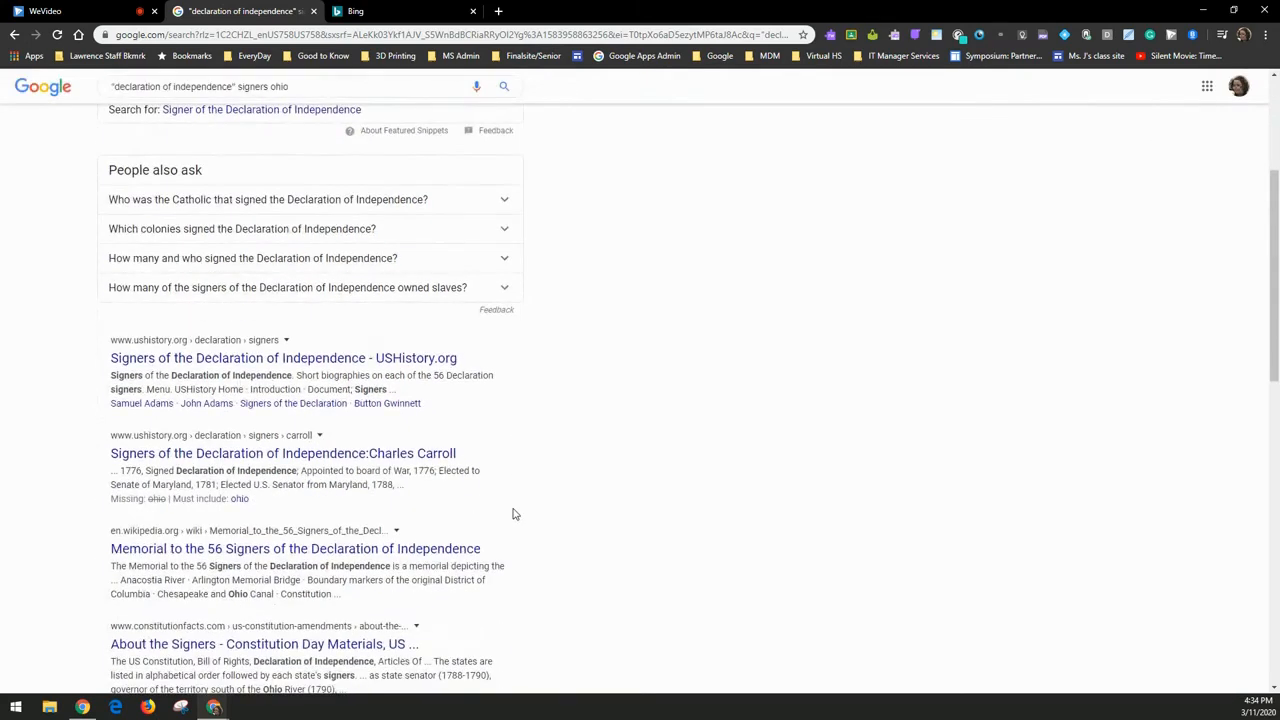
pyautogui.scroll(3, 513, 514)
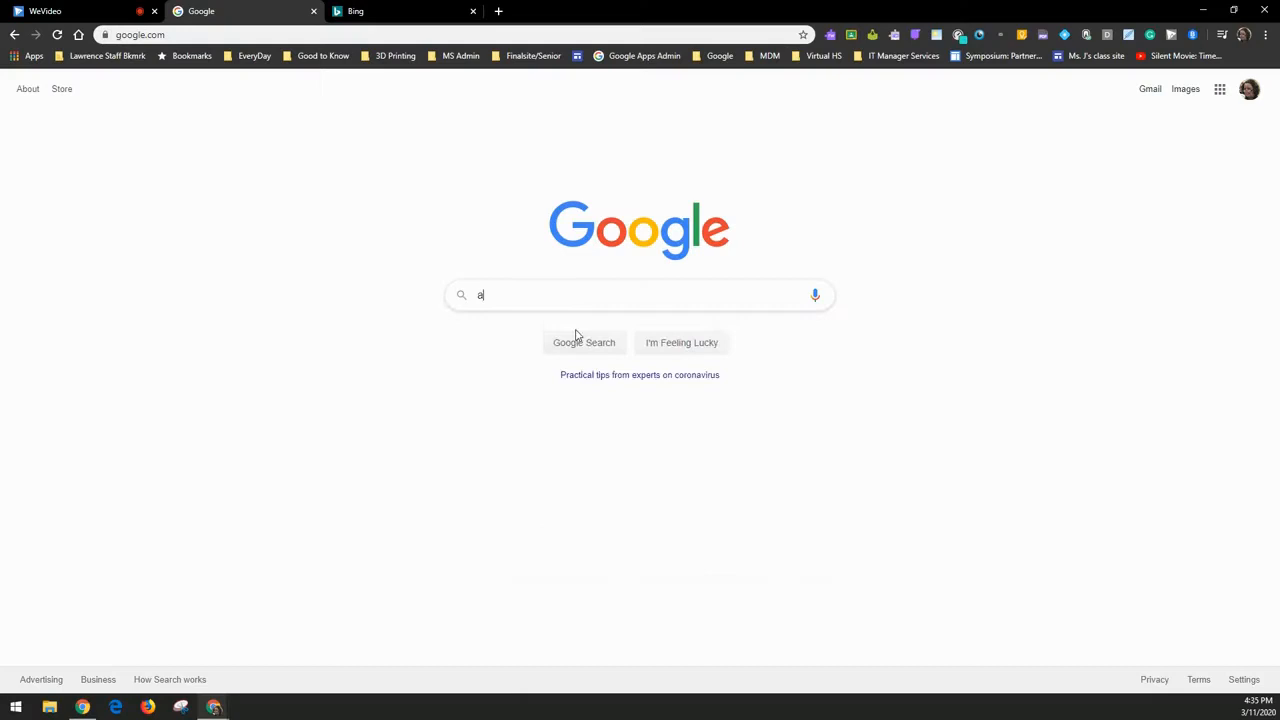
# - Enter the query 'art techniques sharpies', fixing typos, and run the search
pyautogui.write('rt')
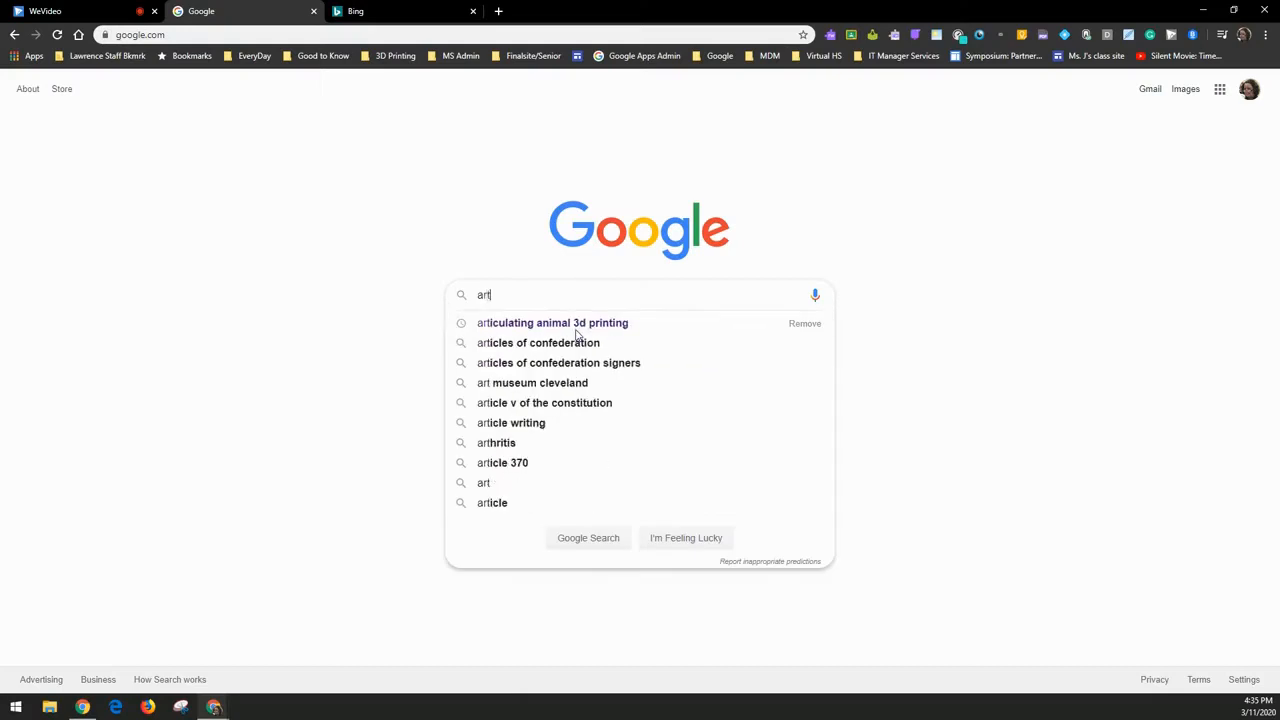
pyautogui.write('work')
pyautogui.press('BackSpace')
pyautogui.press('BackSpace')
pyautogui.press('BackSpace')
pyautogui.press('BackSpace')
pyautogui.write('techniques')
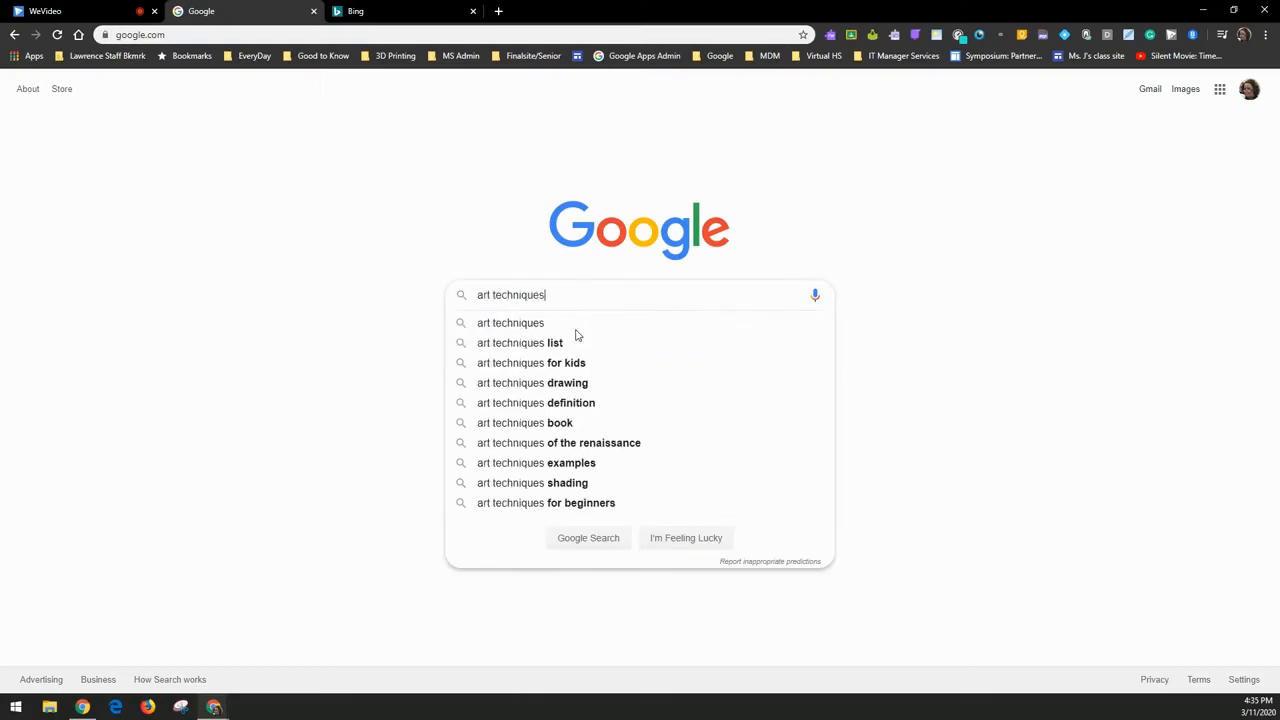
pyautogui.write(' shape')
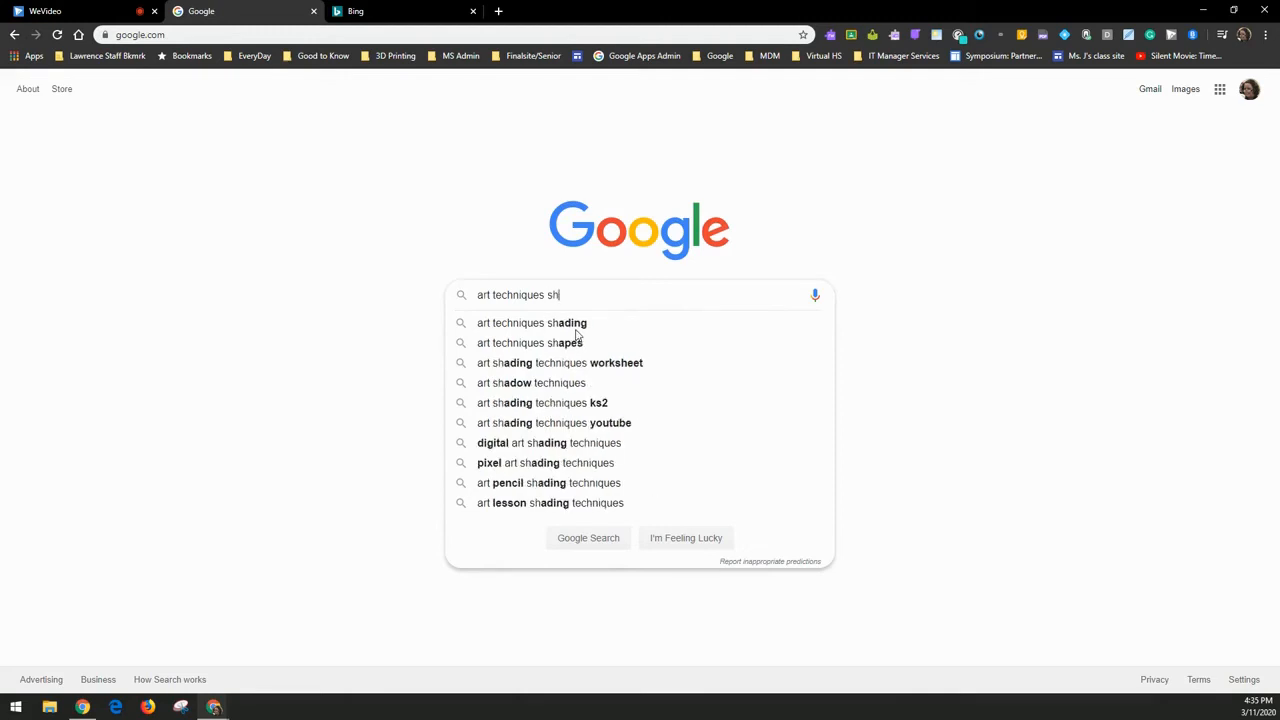
pyautogui.press('BackSpace')
pyautogui.press('BackSpace')
pyautogui.write('rpies')
pyautogui.press('Return')
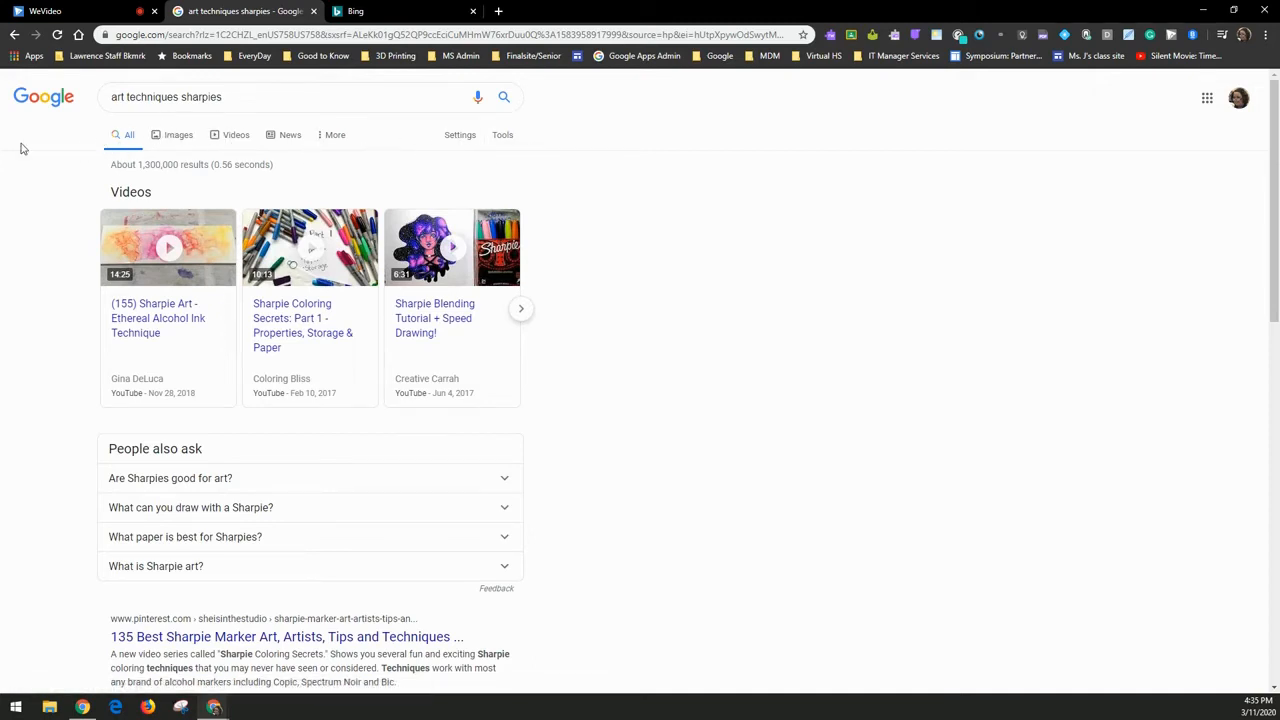
pyautogui.click(168, 137)
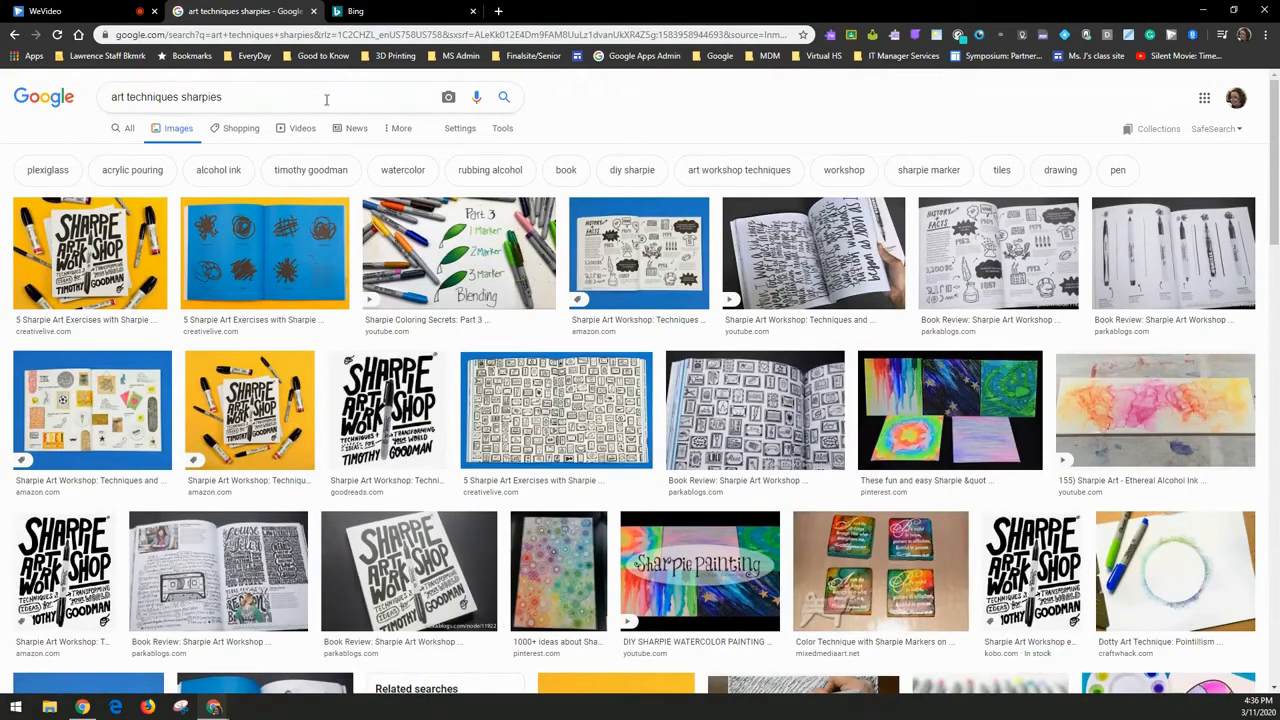
pyautogui.click(245, 130)
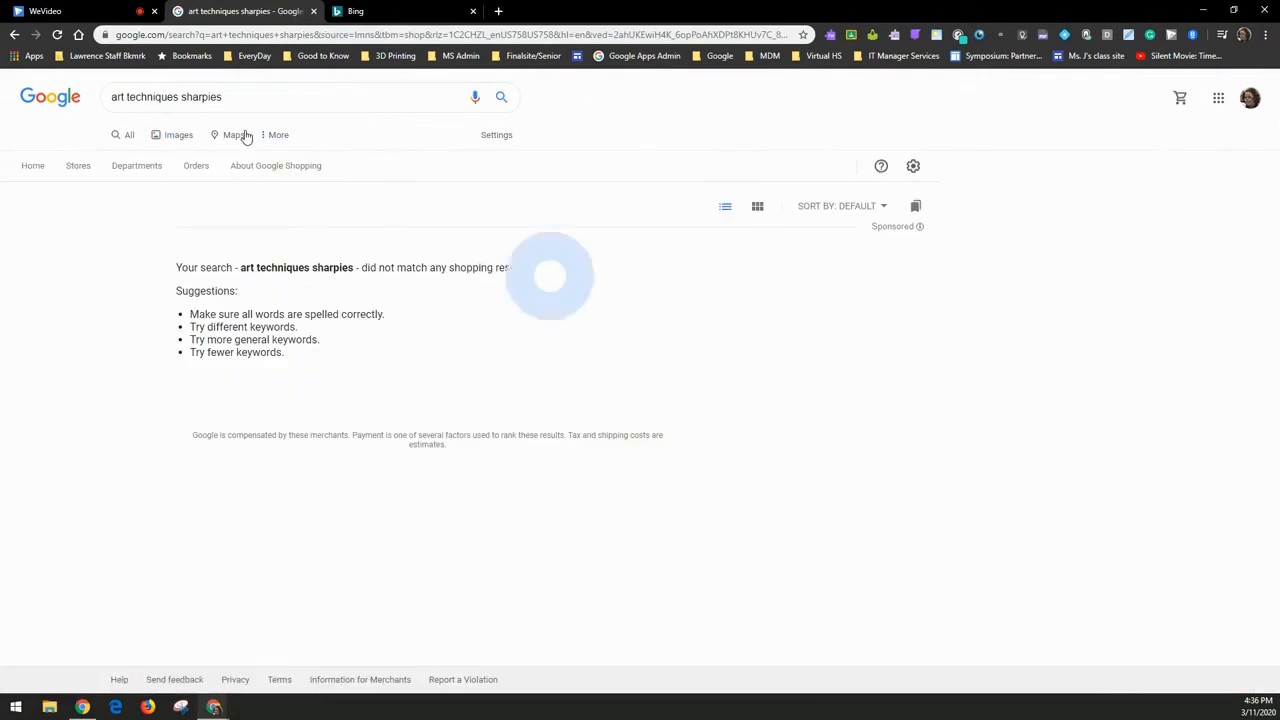
pyautogui.click(133, 140)
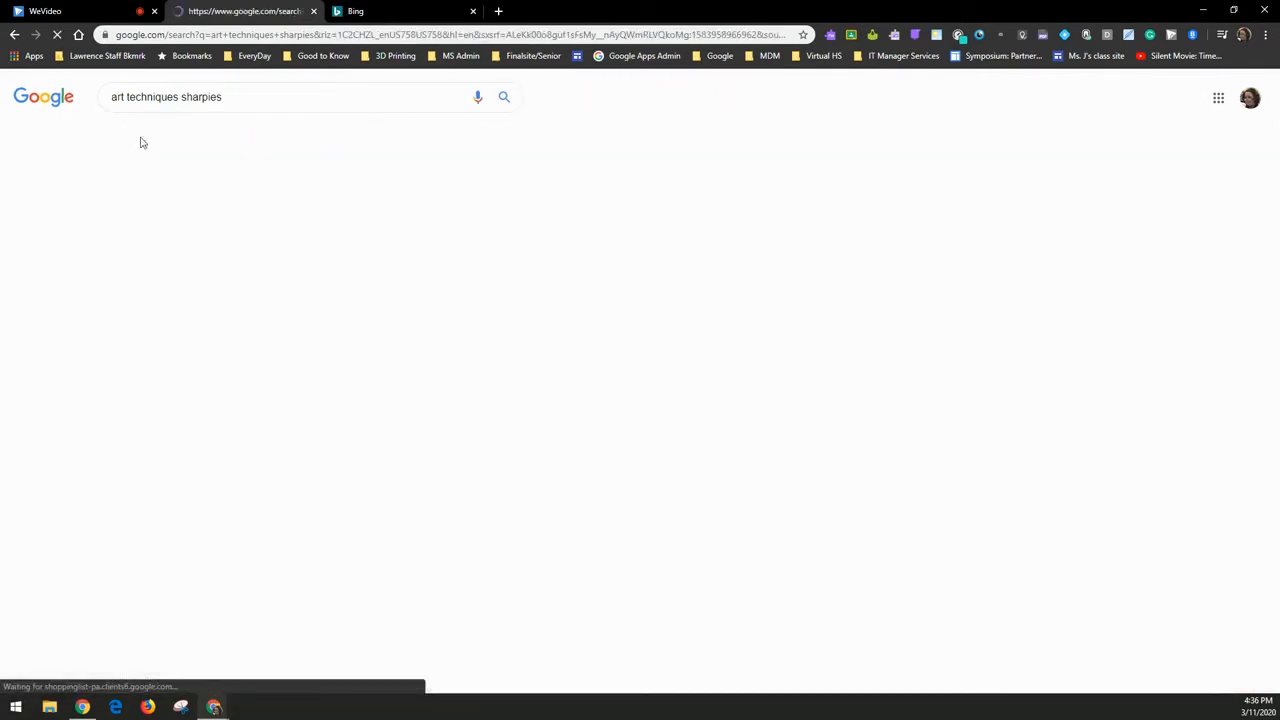
pyautogui.click(234, 141)
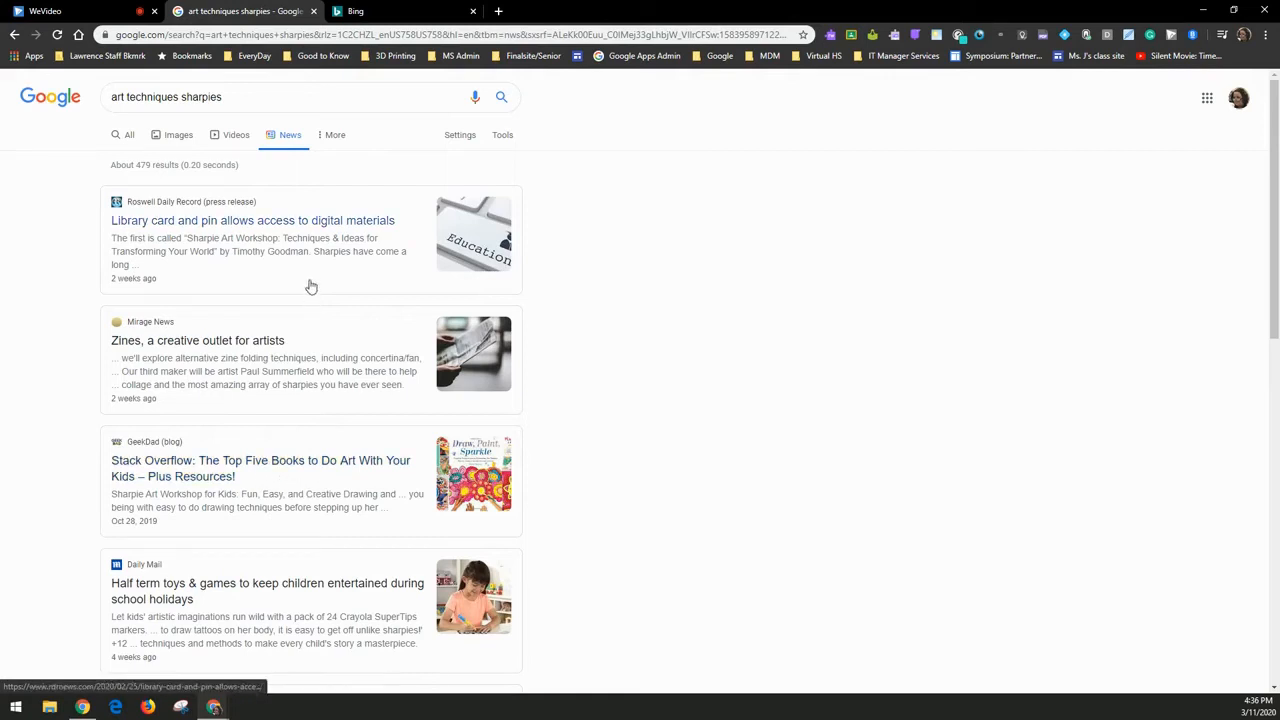
pyautogui.click(115, 137)
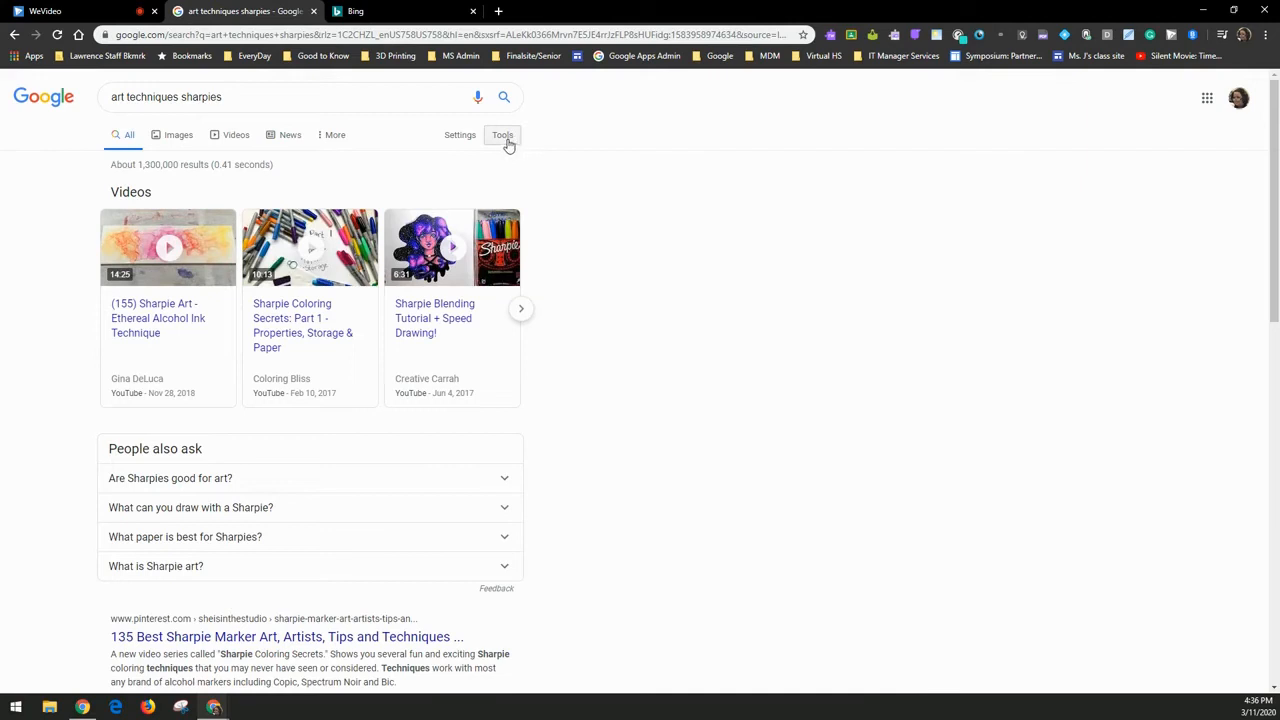
# - Use Tools to limit the art techniques sharpies results to Past month
pyautogui.click(475, 141)
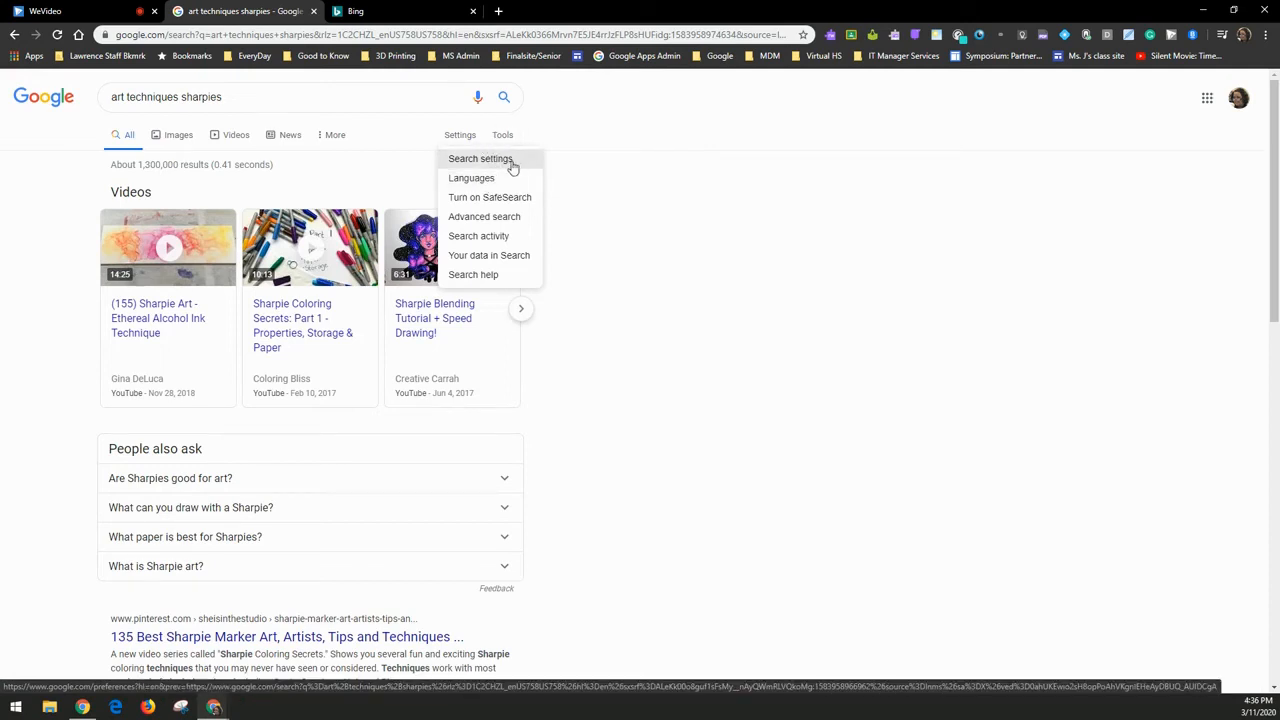
pyautogui.click(511, 124)
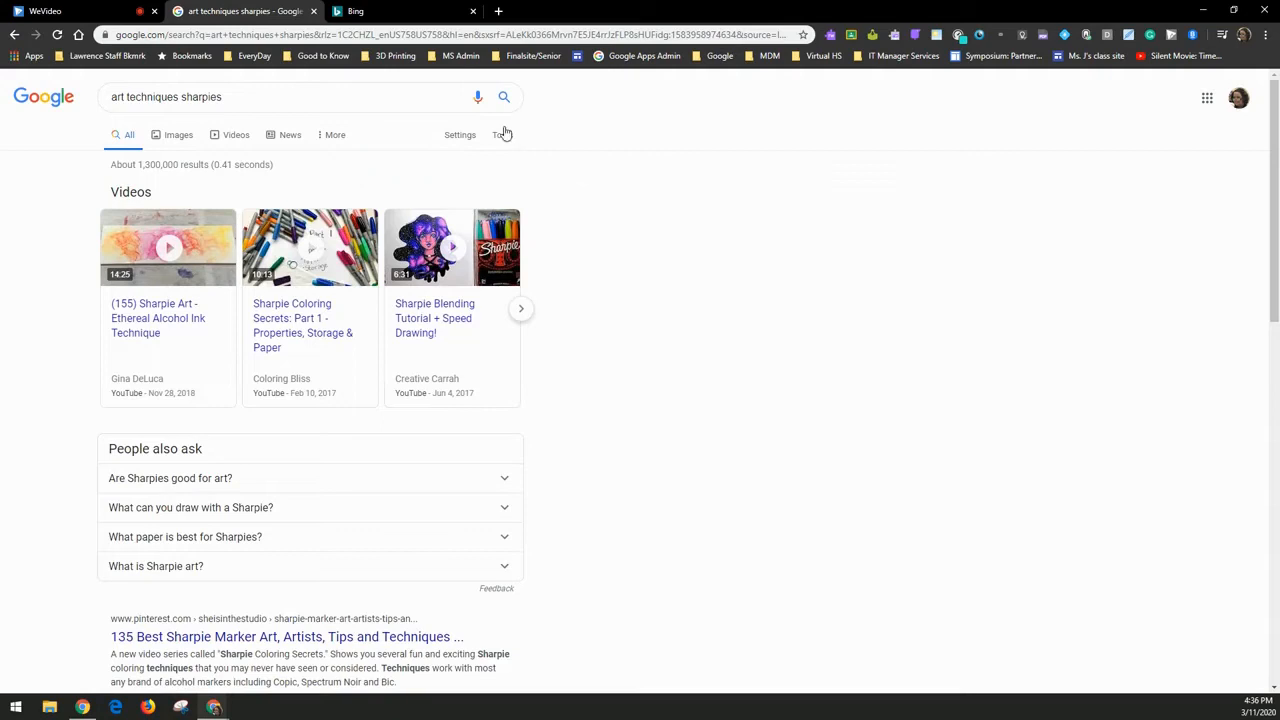
pyautogui.click(502, 137)
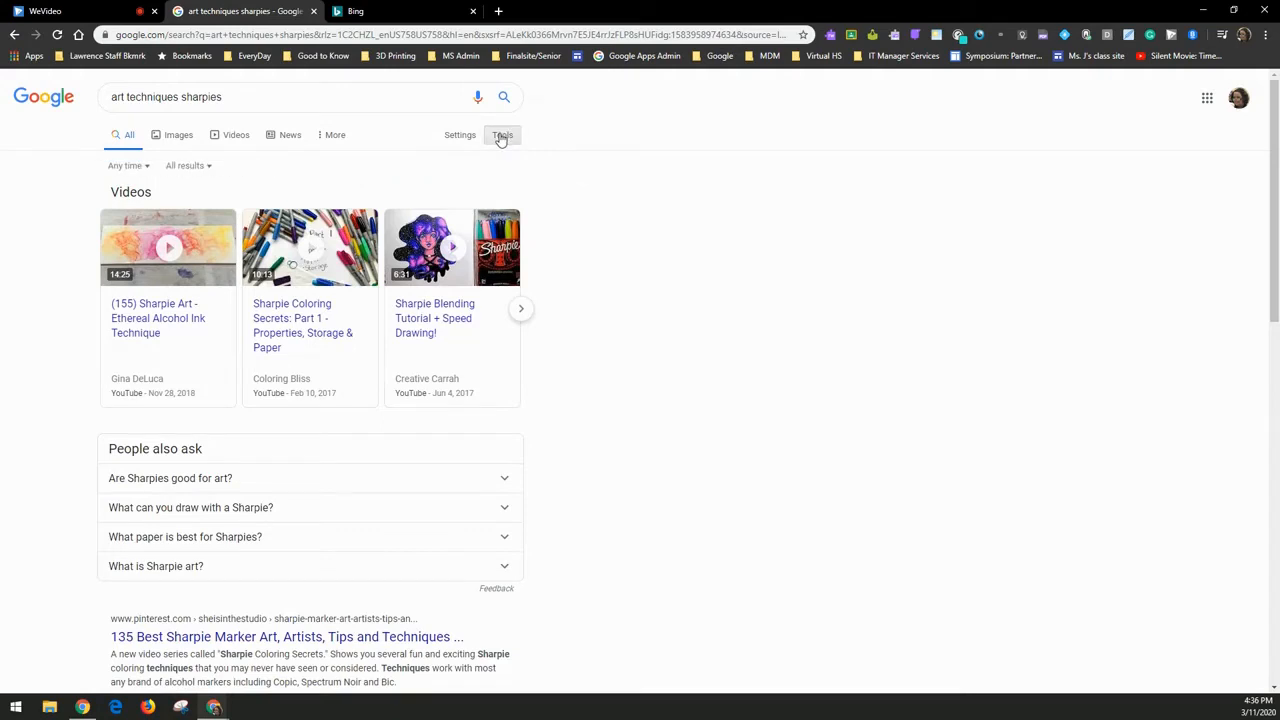
pyautogui.click(130, 168)
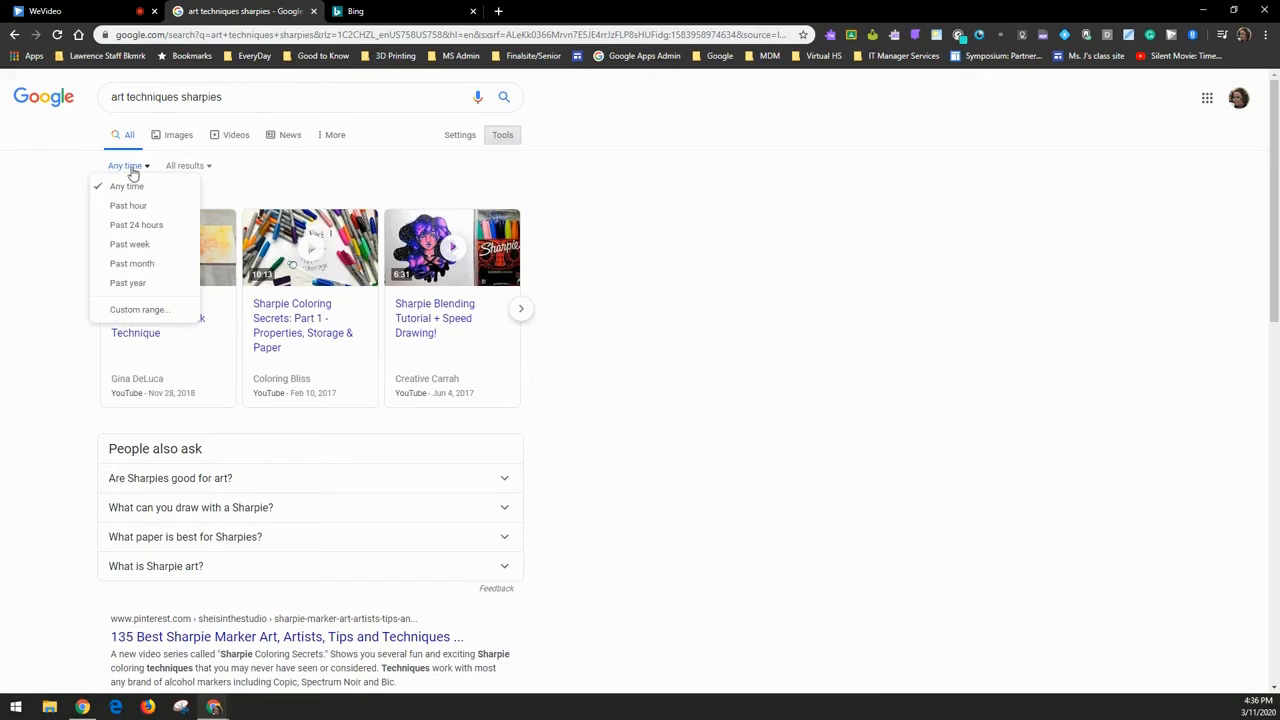
pyautogui.click(134, 263)
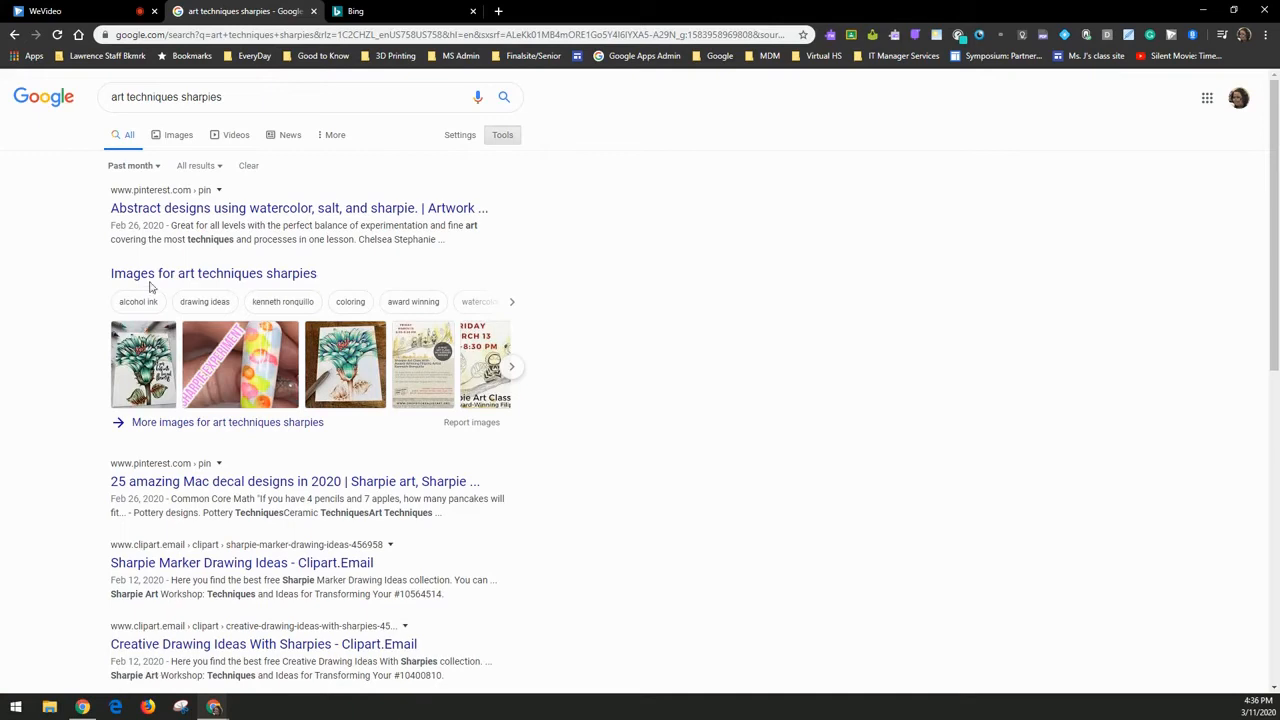
# - Clear the Tools filters so the results show without a time limit
pyautogui.click(149, 168)
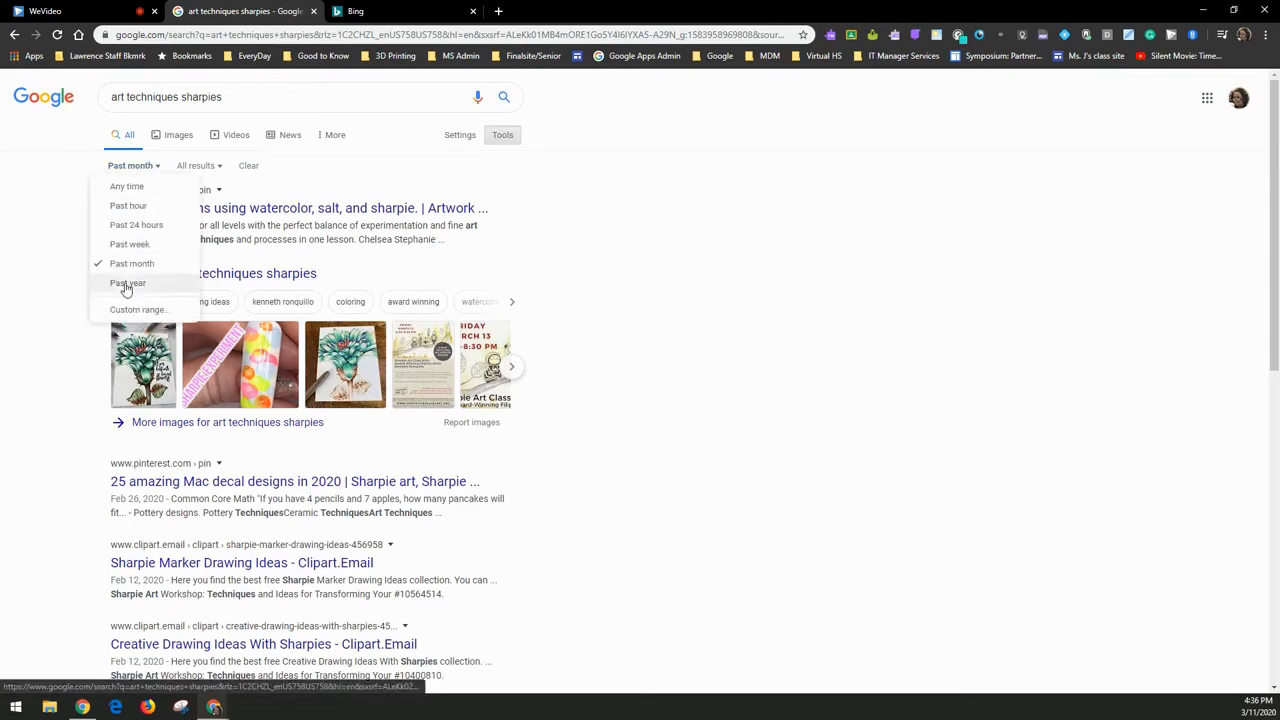
pyautogui.click(220, 167)
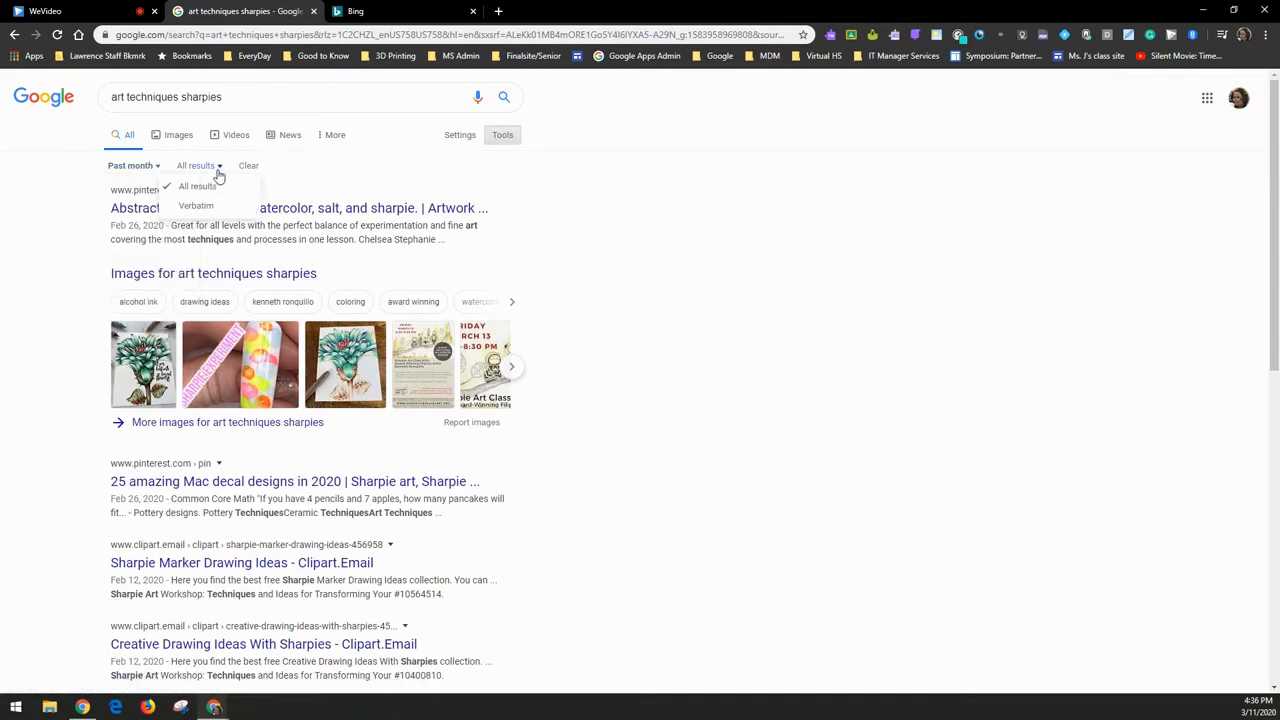
pyautogui.click(221, 186)
pyautogui.click(252, 168)
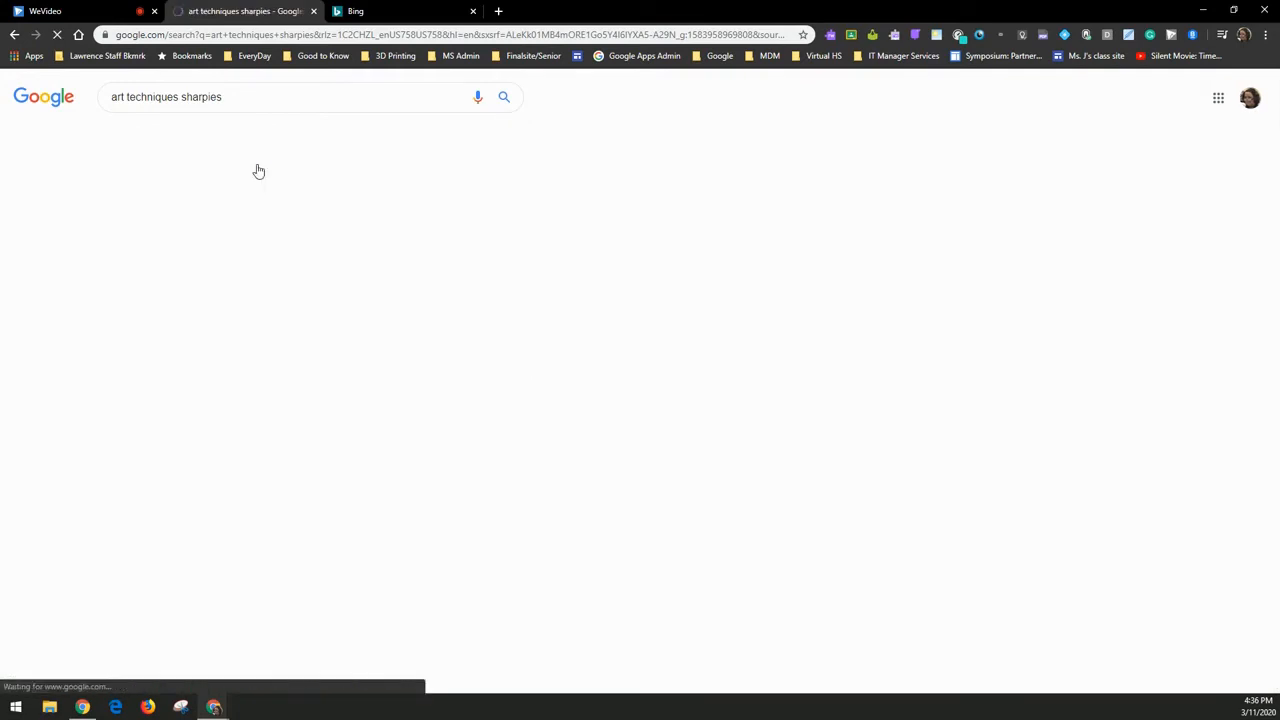
pyautogui.click(240, 97)
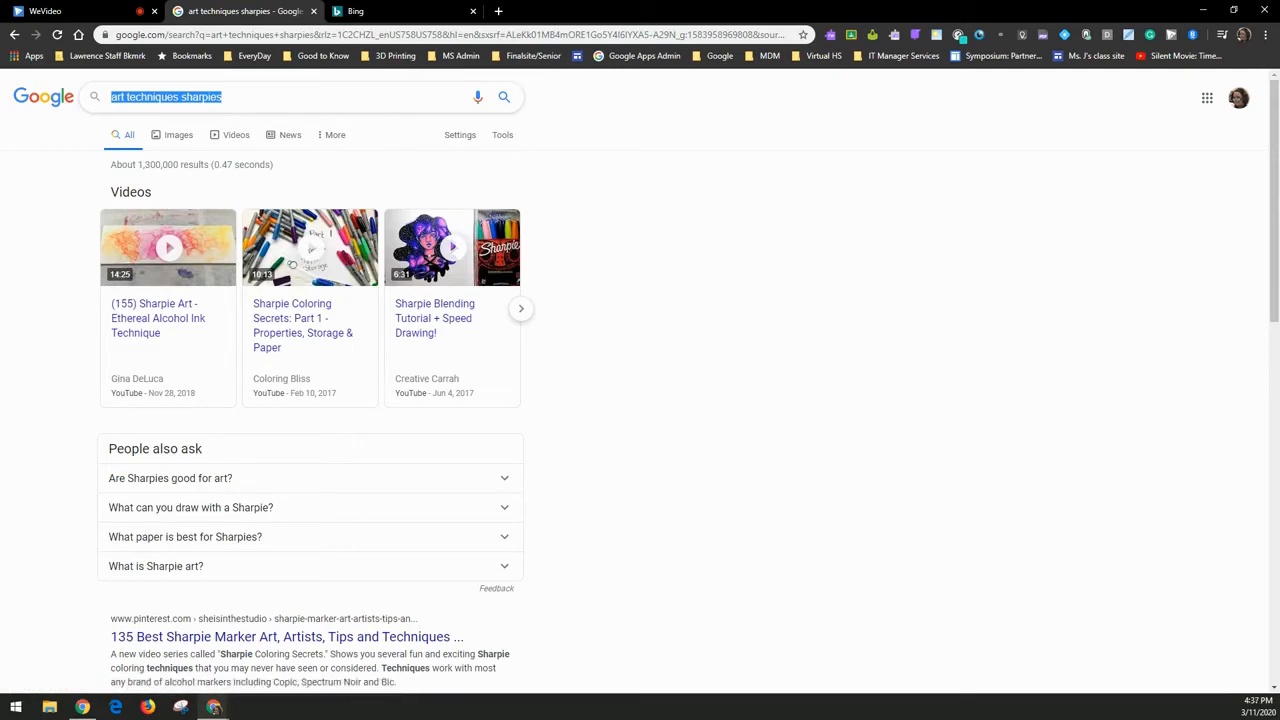
# - Search Google for 'touchscreen gaming laptop' and glance over the results
pyautogui.write('new')
pyautogui.write(' touc')
pyautogui.press('BackSpace')
pyautogui.press('BackSpace')
pyautogui.press('BackSpace')
pyautogui.press('BackSpace')
pyautogui.press('BackSpace')
pyautogui.press('BackSpace')
pyautogui.press('BackSpace')
pyautogui.press('BackSpace')
pyautogui.write('touchscreen gaming laptop')
pyautogui.press('Return')
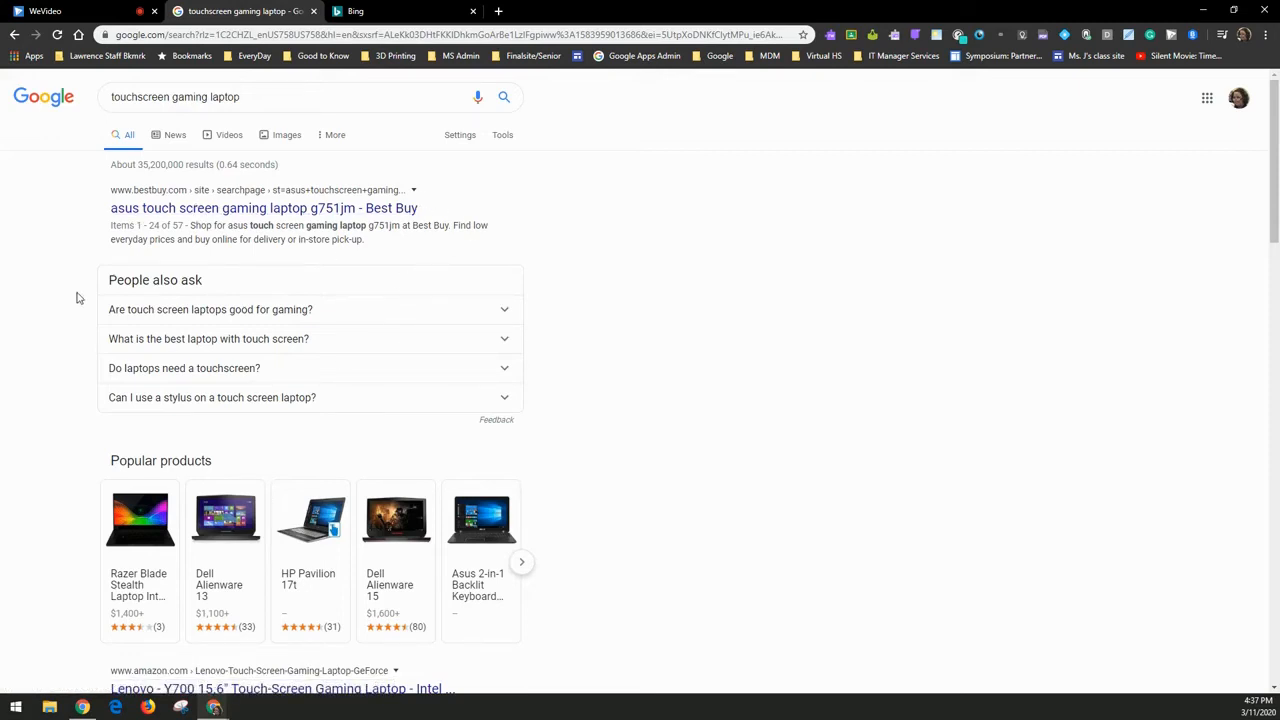
pyautogui.scroll(-7, 120, 308)
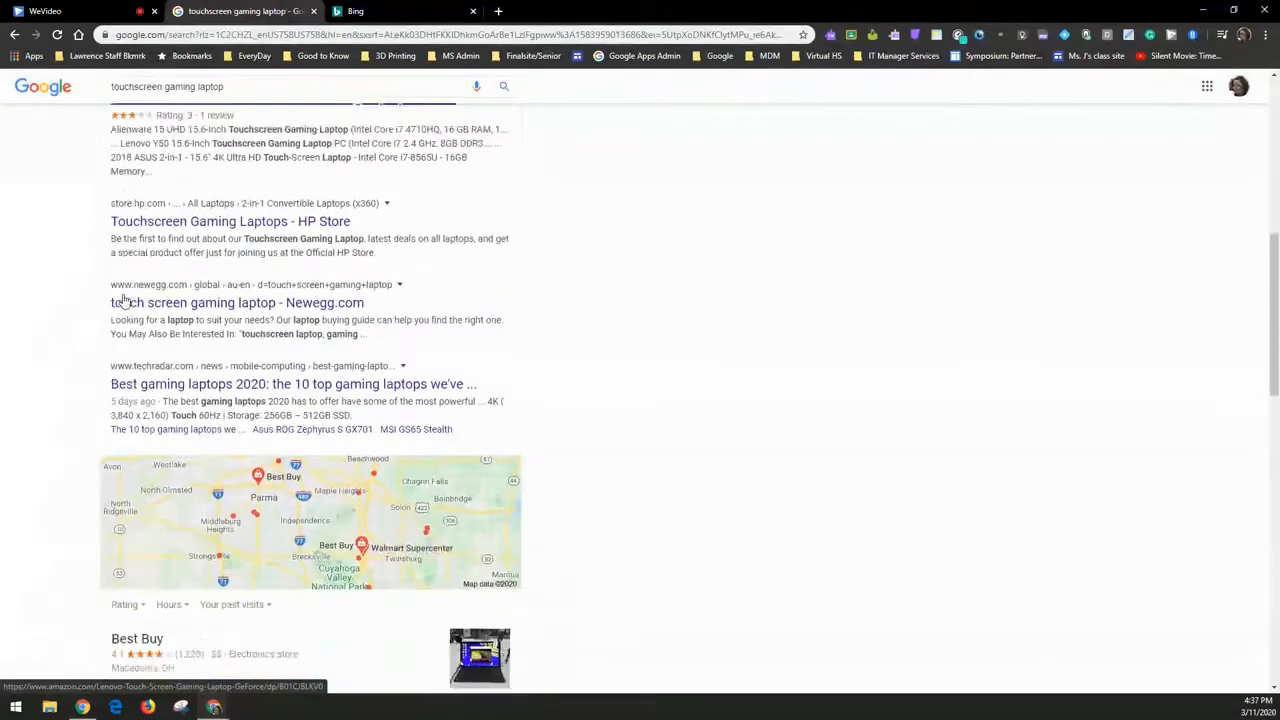
pyautogui.scroll(7, 185, 437)
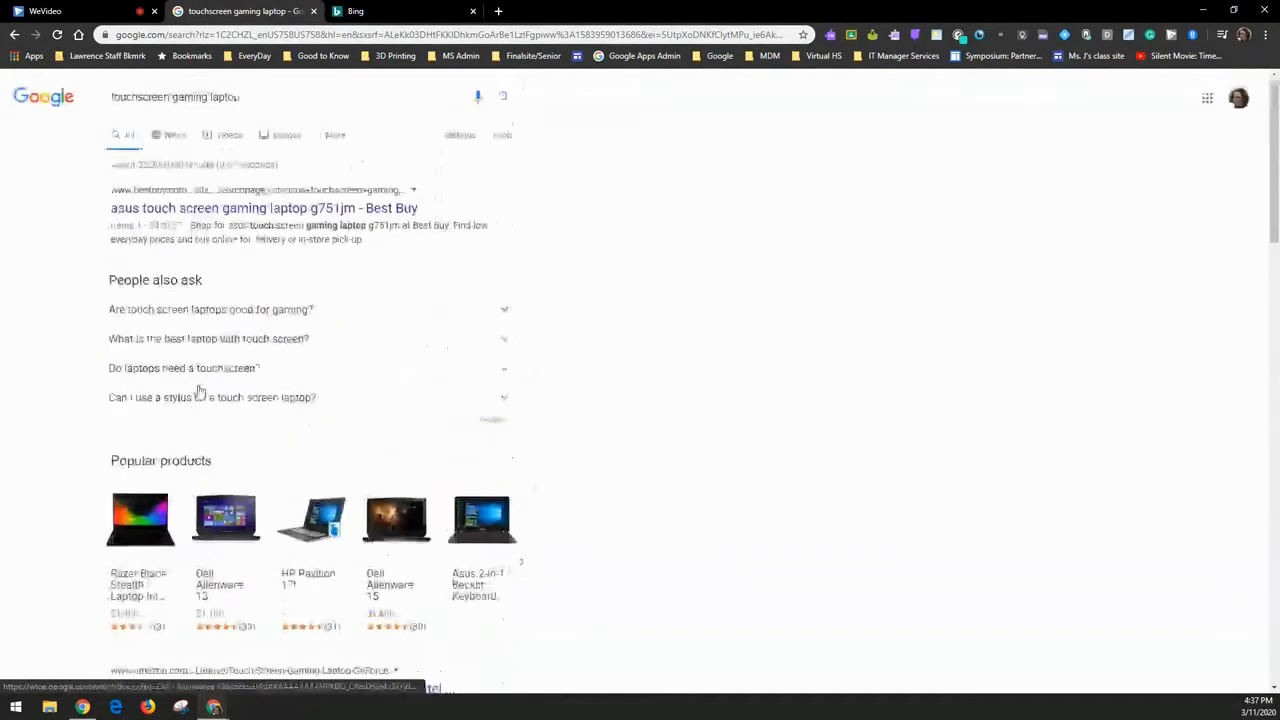
# - Limit the results to the past month, leaving All results unchanged
pyautogui.click(503, 136)
pyautogui.click(133, 167)
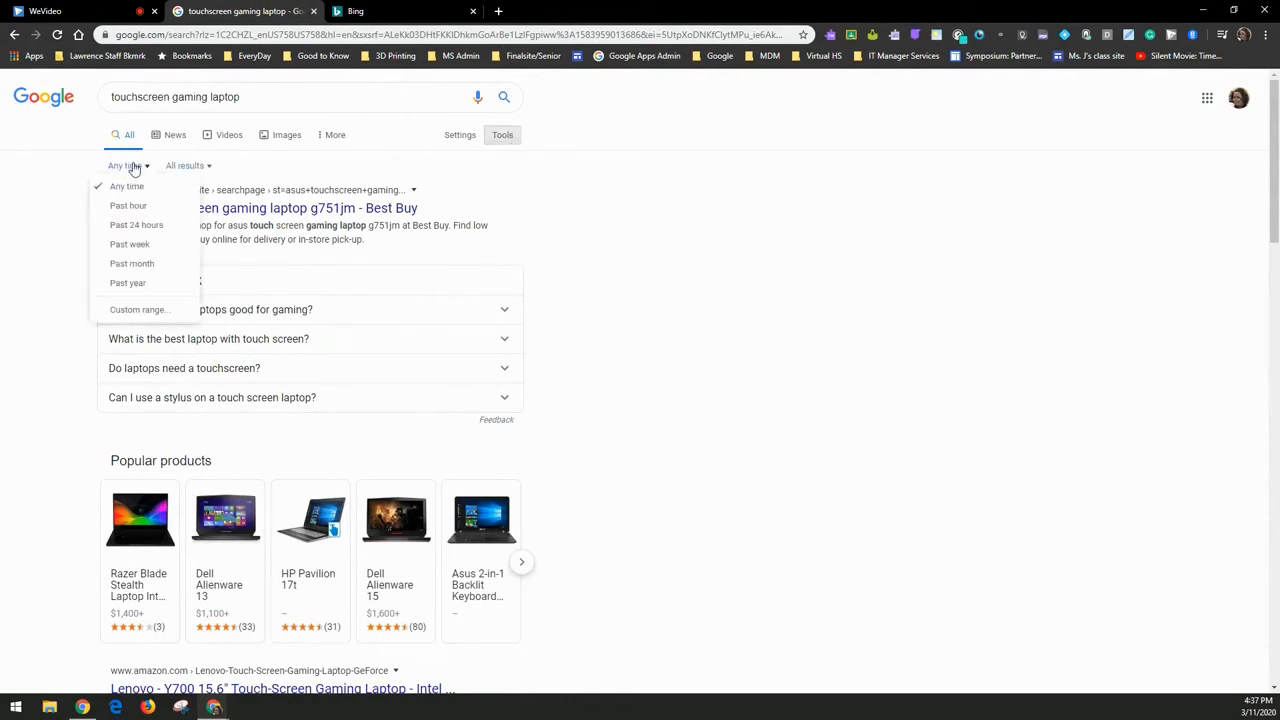
pyautogui.click(128, 263)
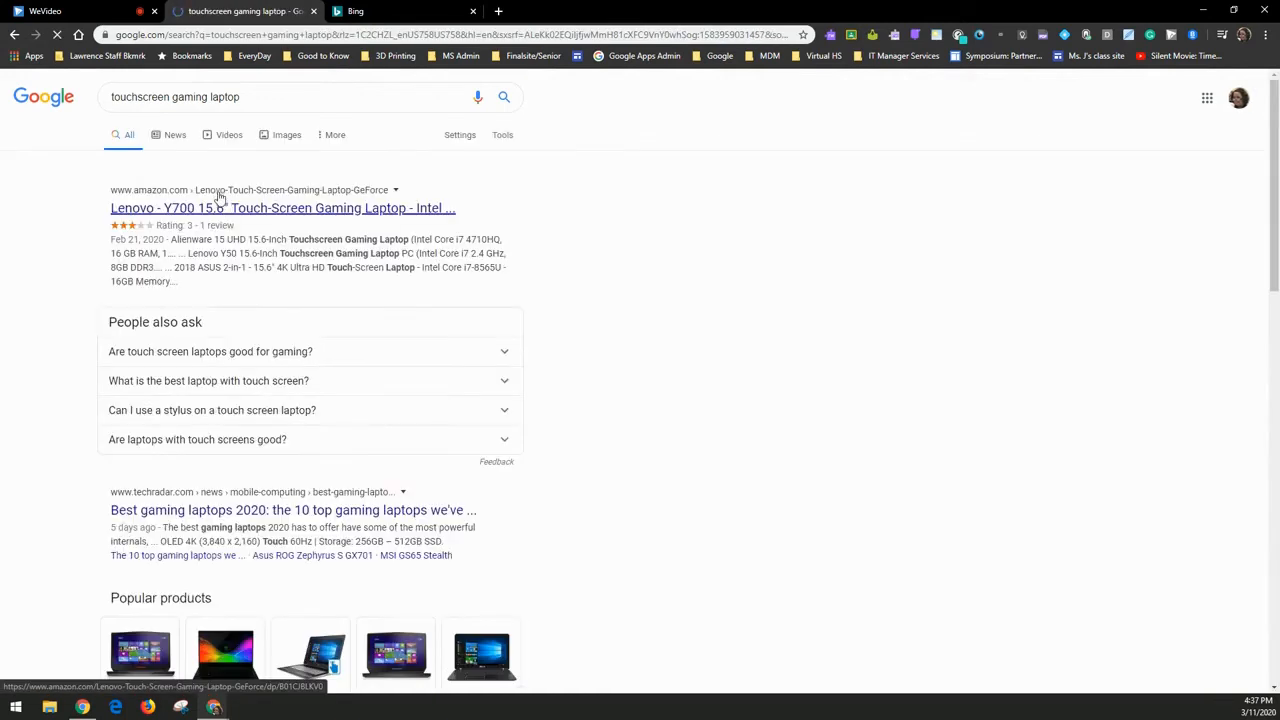
pyautogui.click(216, 170)
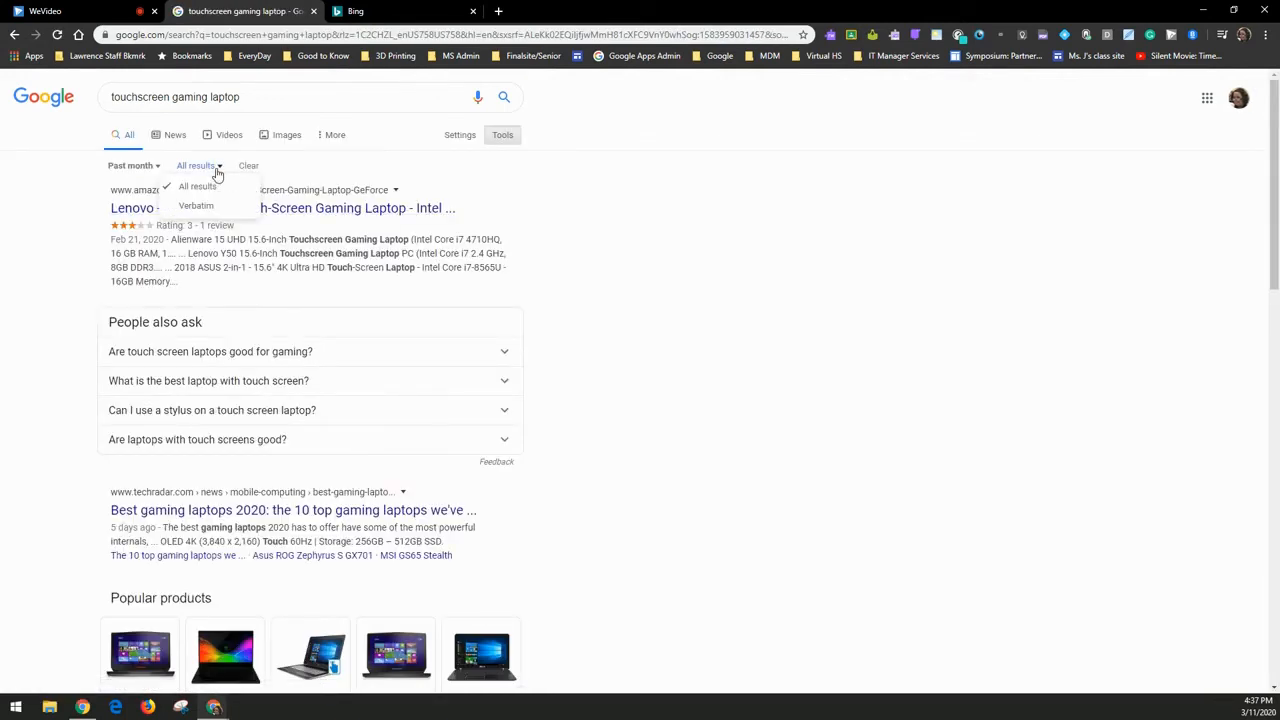
pyautogui.click(228, 272)
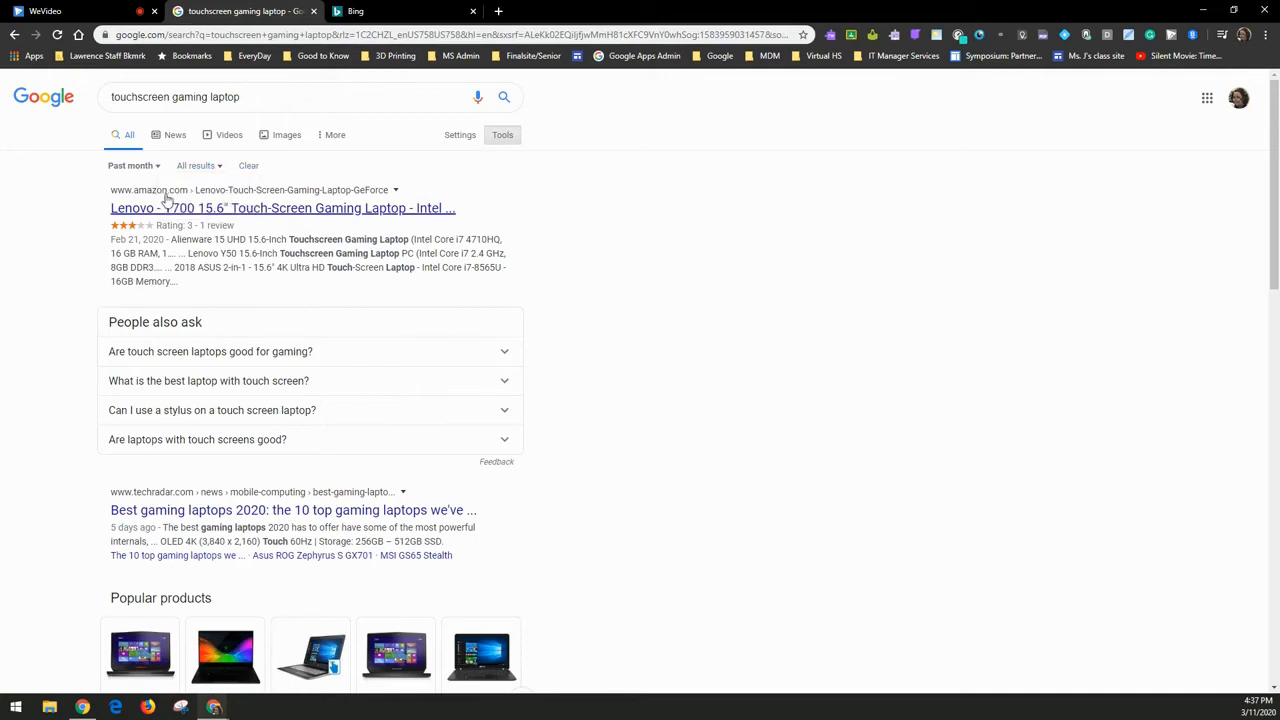
pyautogui.scroll(-3, 314, 414)
pyautogui.scroll(-3, 314, 414)
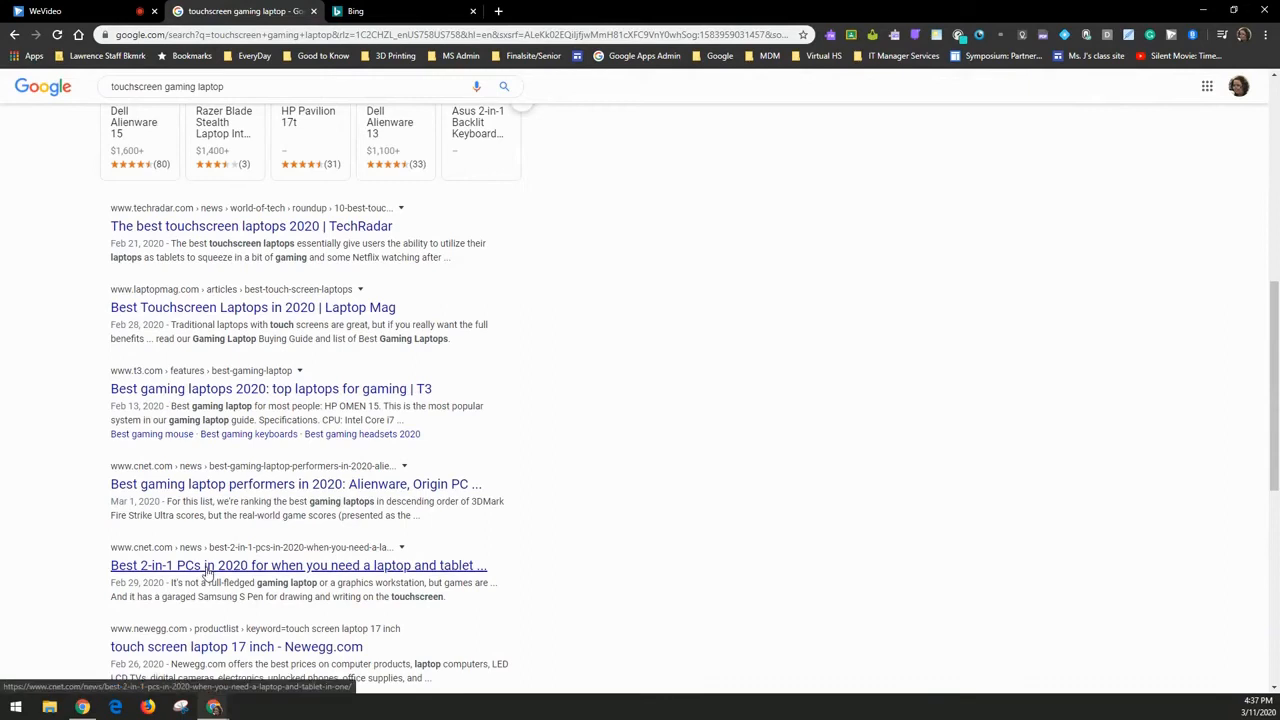
pyautogui.scroll(6, 137, 386)
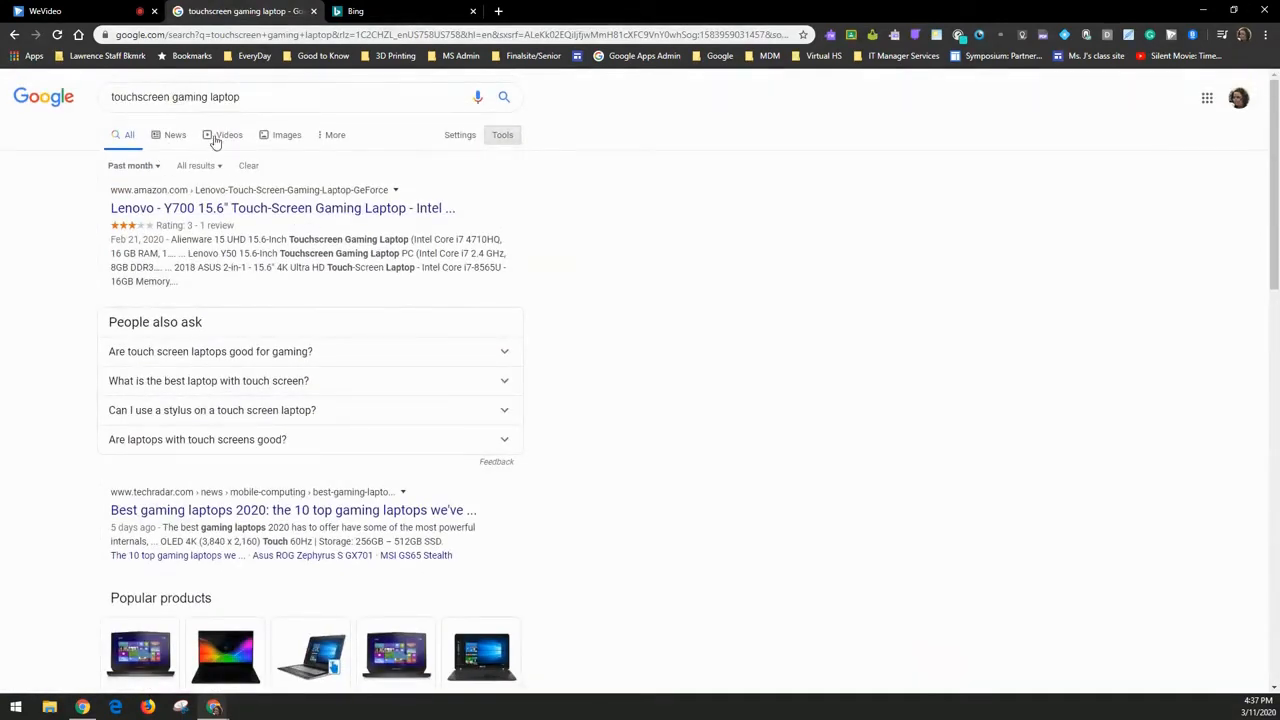
# - Switch to image results and filter colour to green, then to purple
pyautogui.click(288, 135)
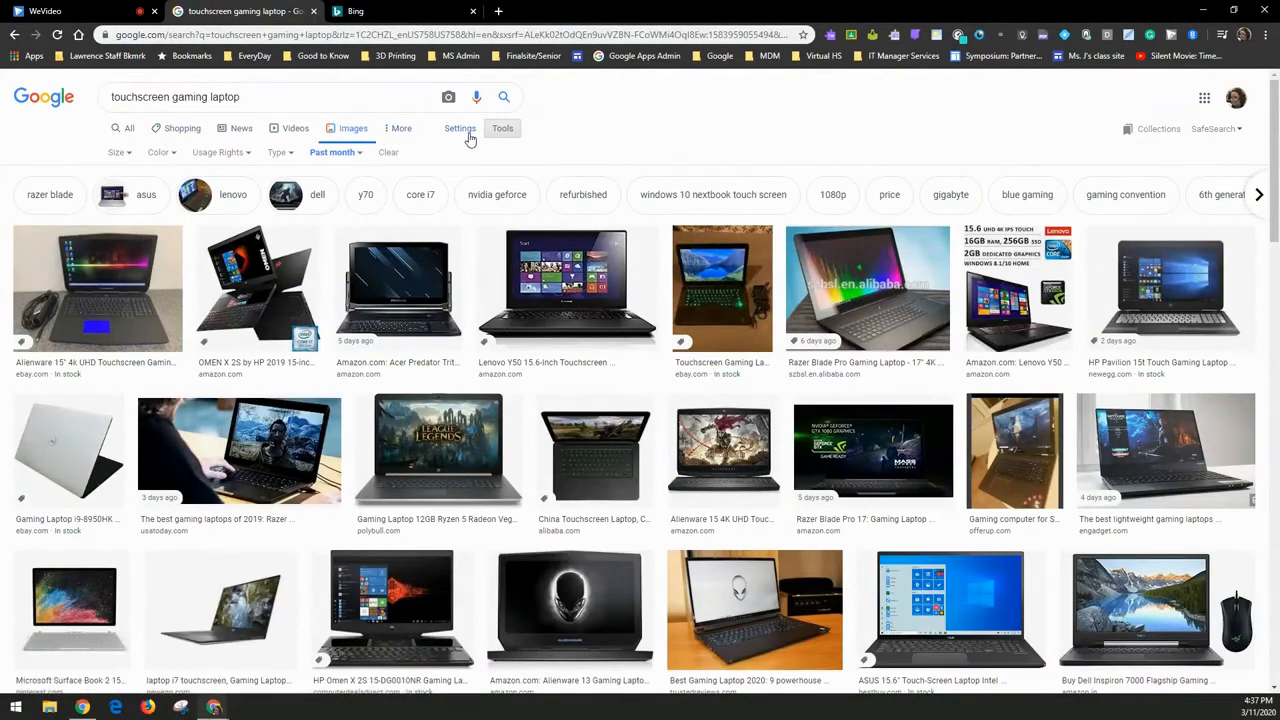
pyautogui.click(120, 152)
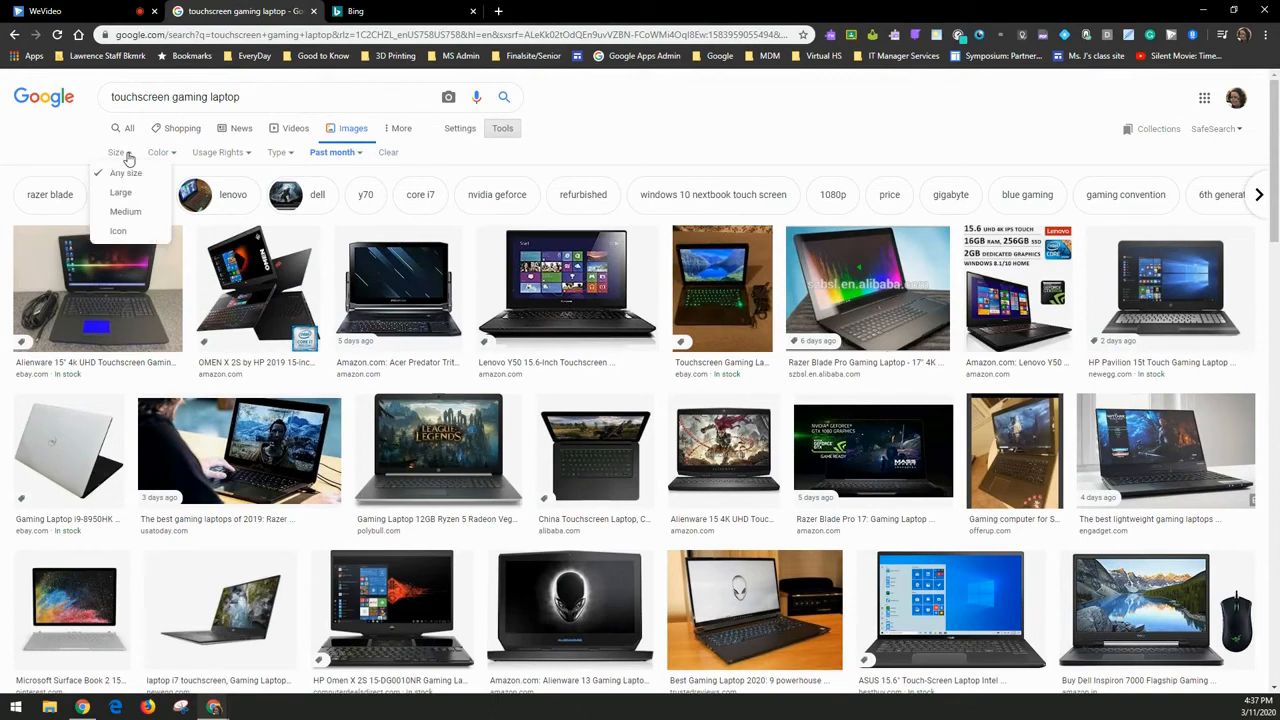
pyautogui.click(176, 153)
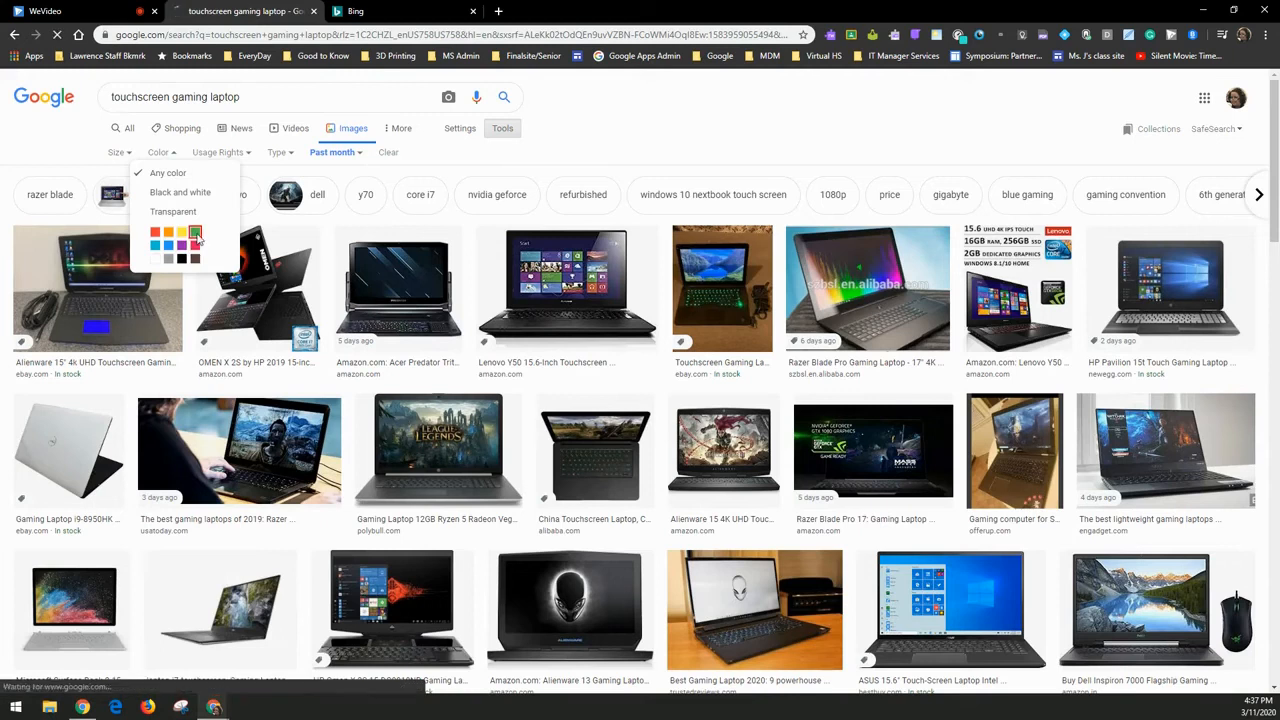
pyautogui.click(196, 235)
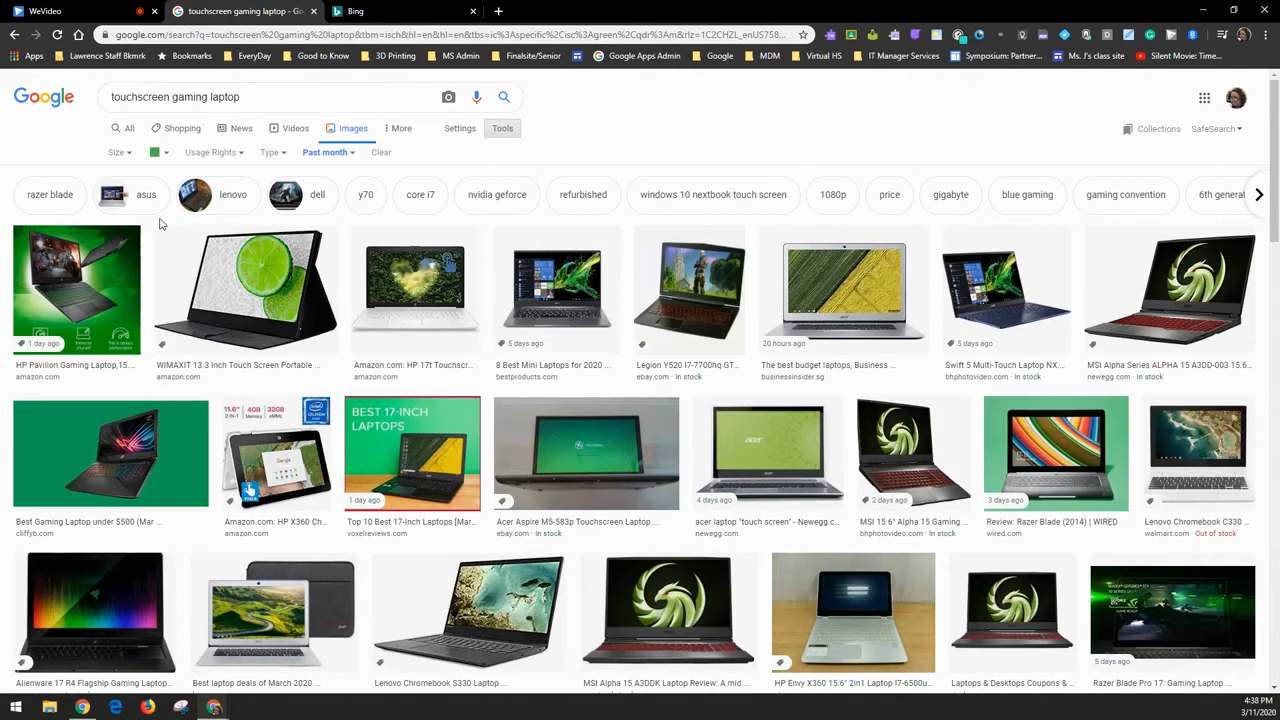
pyautogui.click(157, 156)
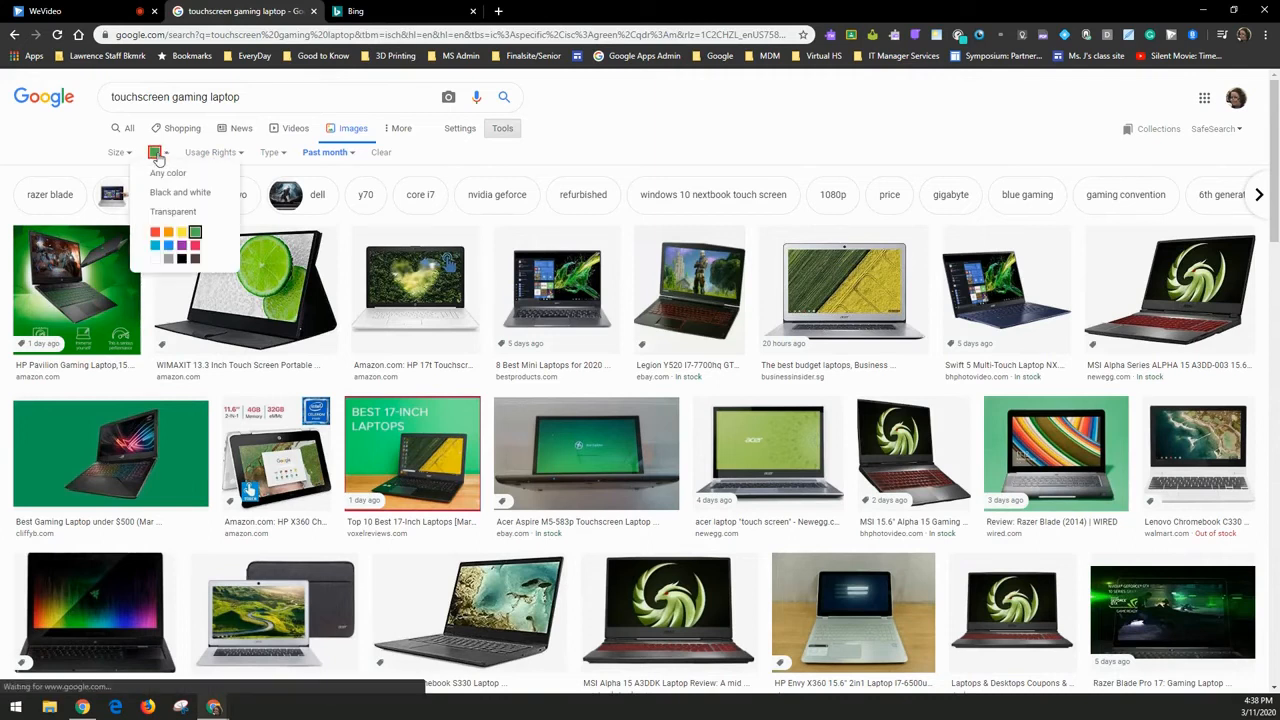
pyautogui.click(184, 247)
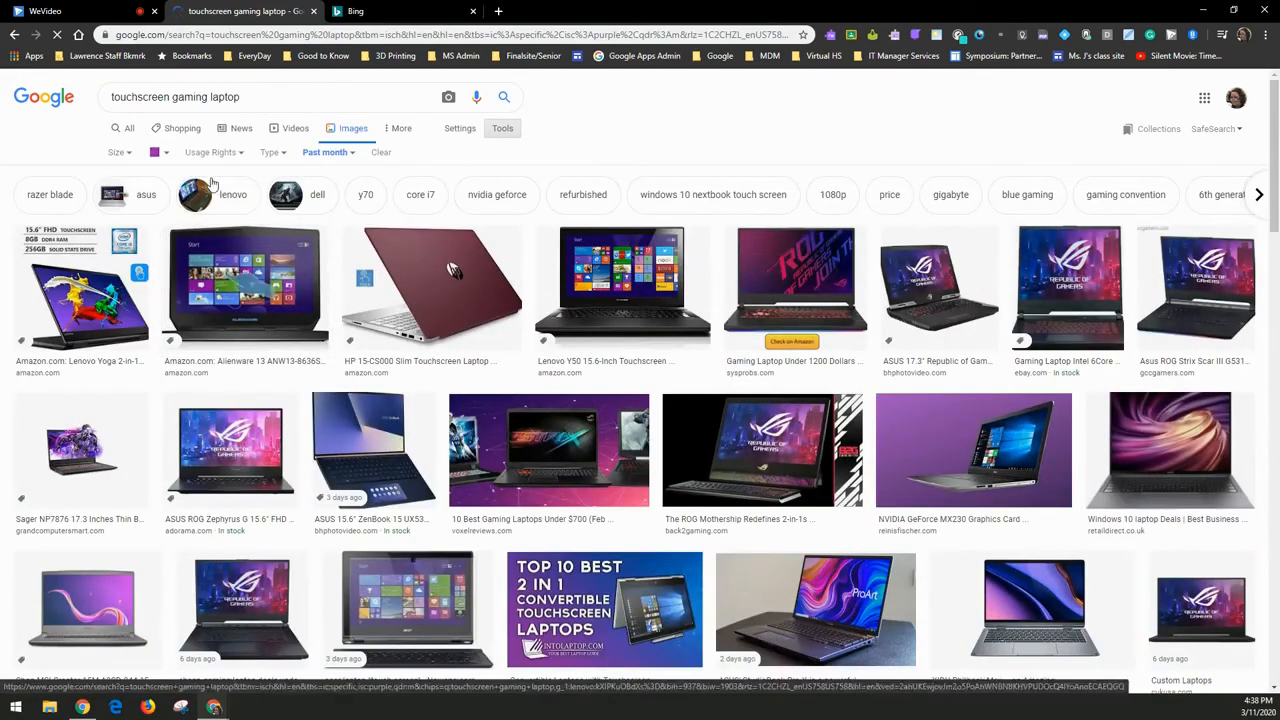
pyautogui.click(285, 155)
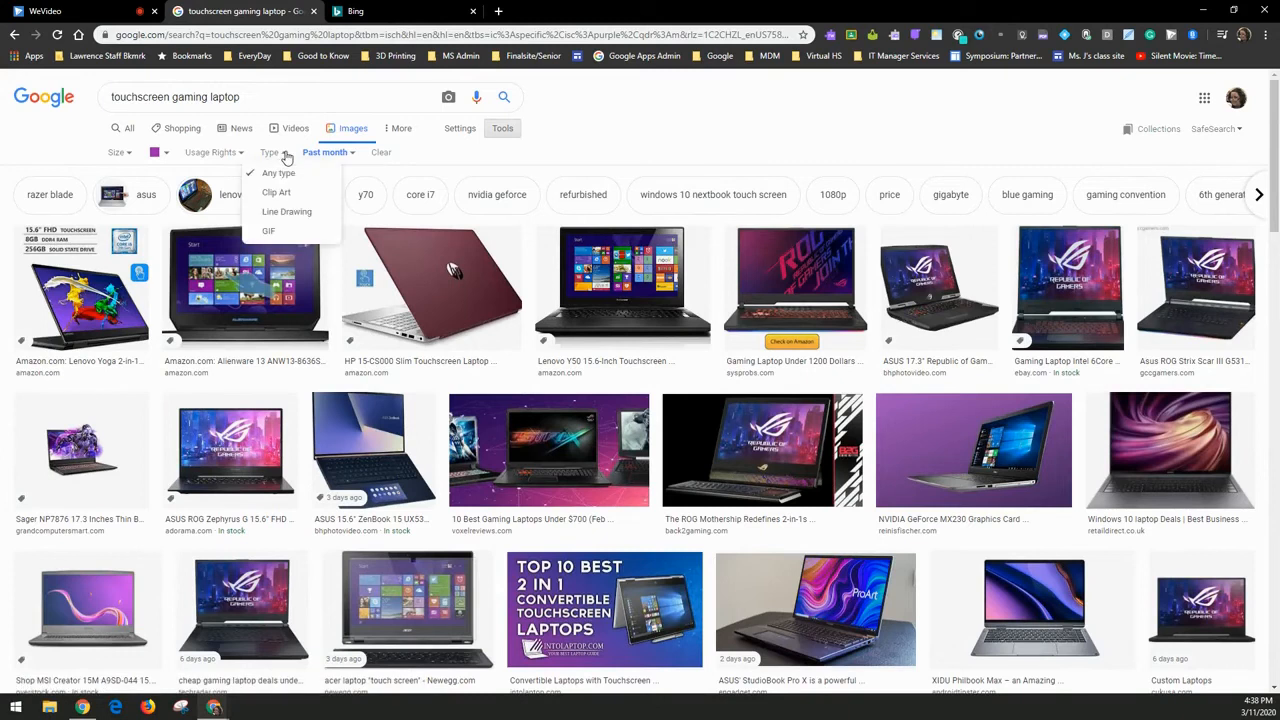
# - Try the image type filters Line drawing and Clip art, then settle on GIF
pyautogui.click(286, 216)
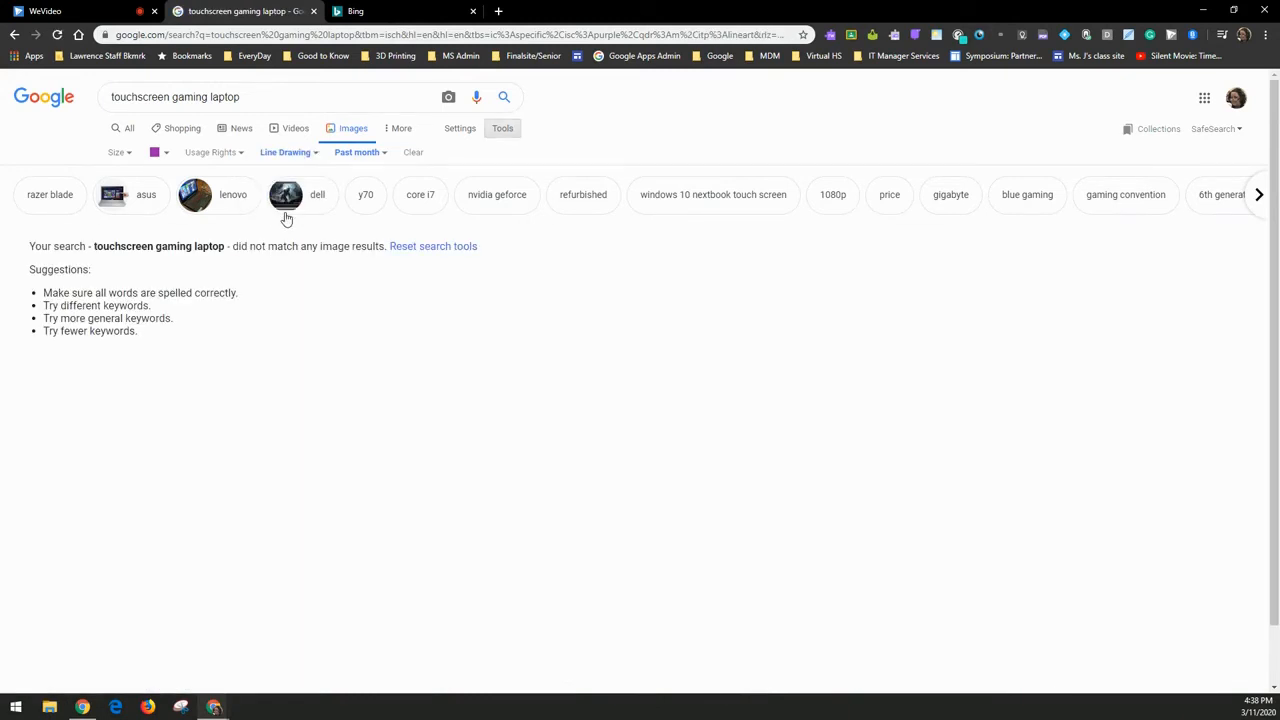
pyautogui.click(296, 158)
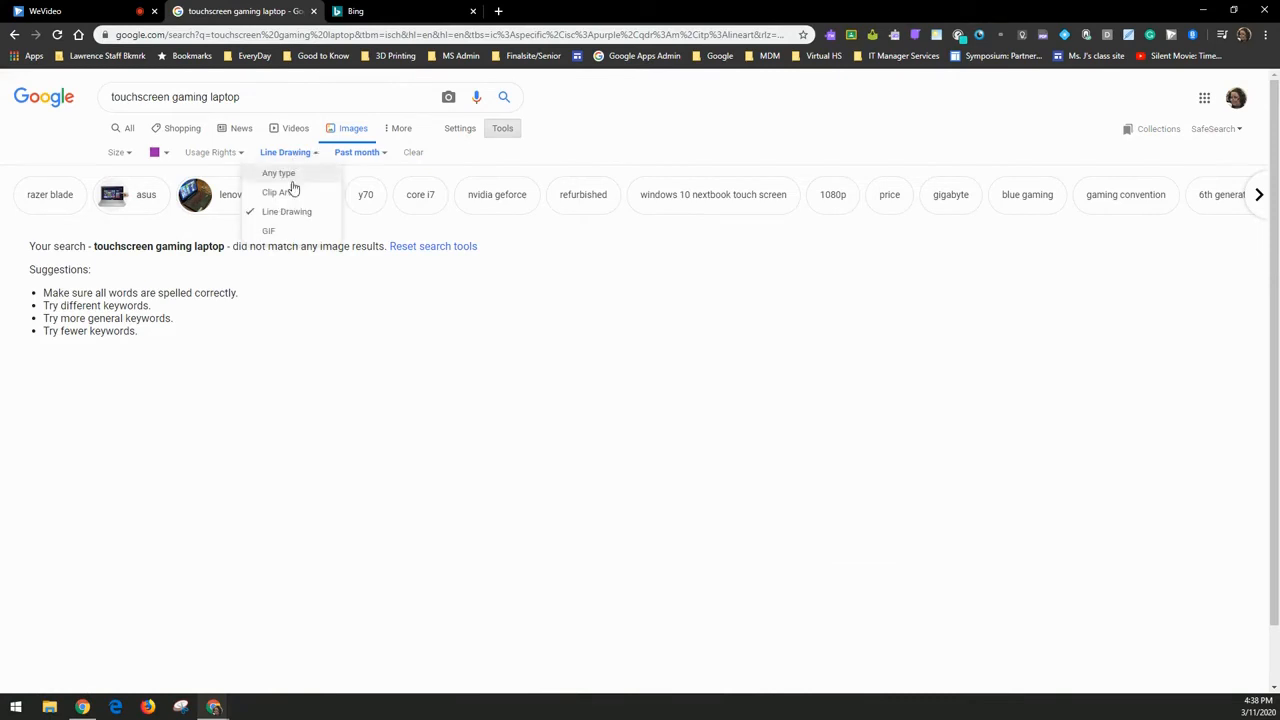
pyautogui.click(287, 192)
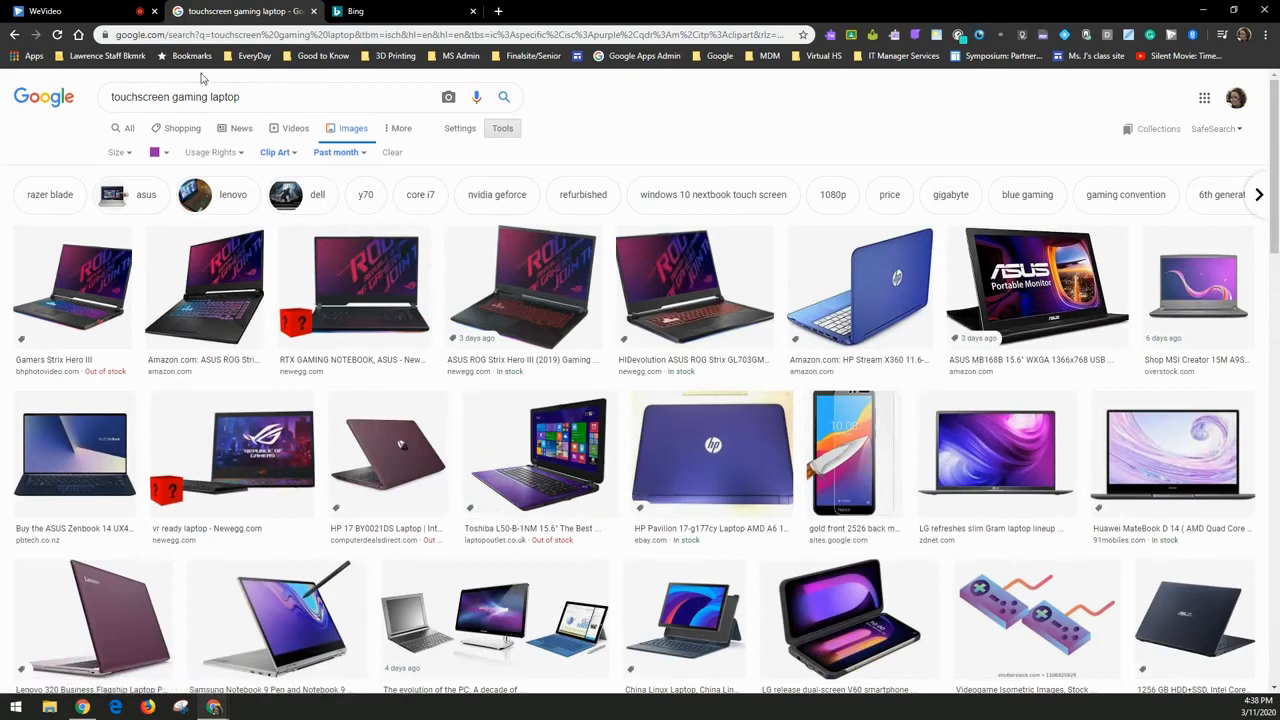
pyautogui.click(280, 155)
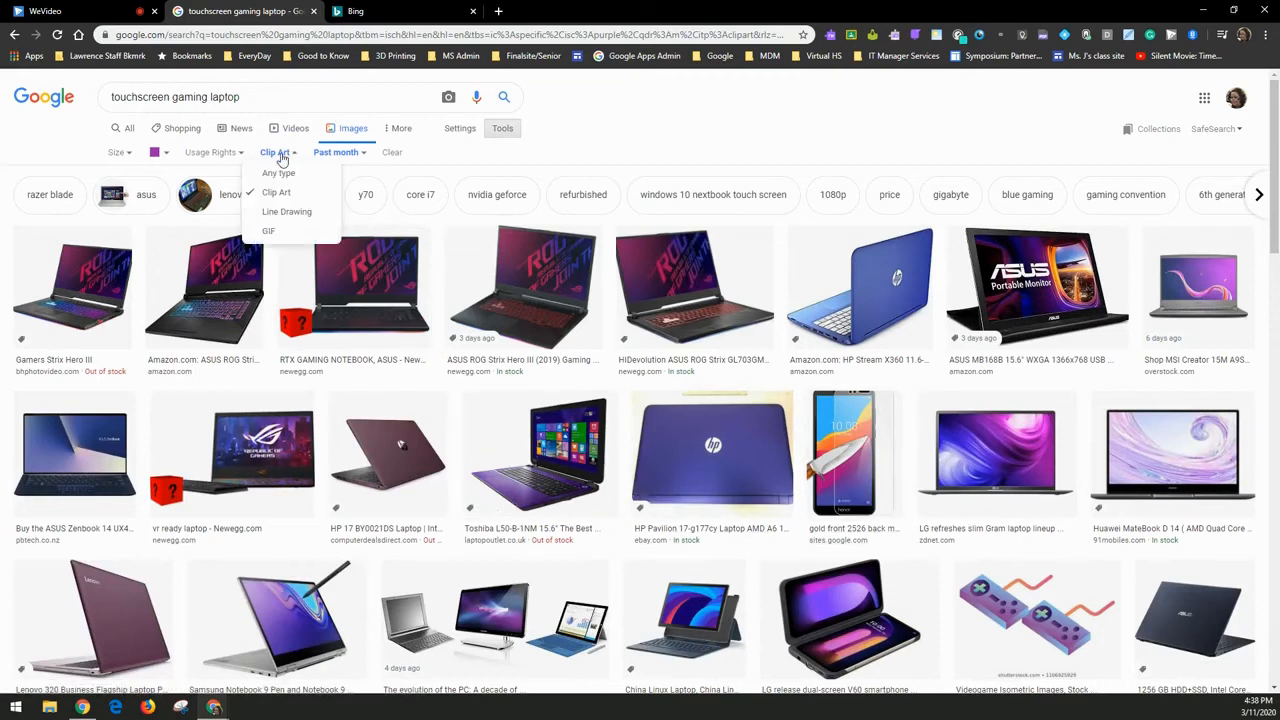
pyautogui.click(268, 233)
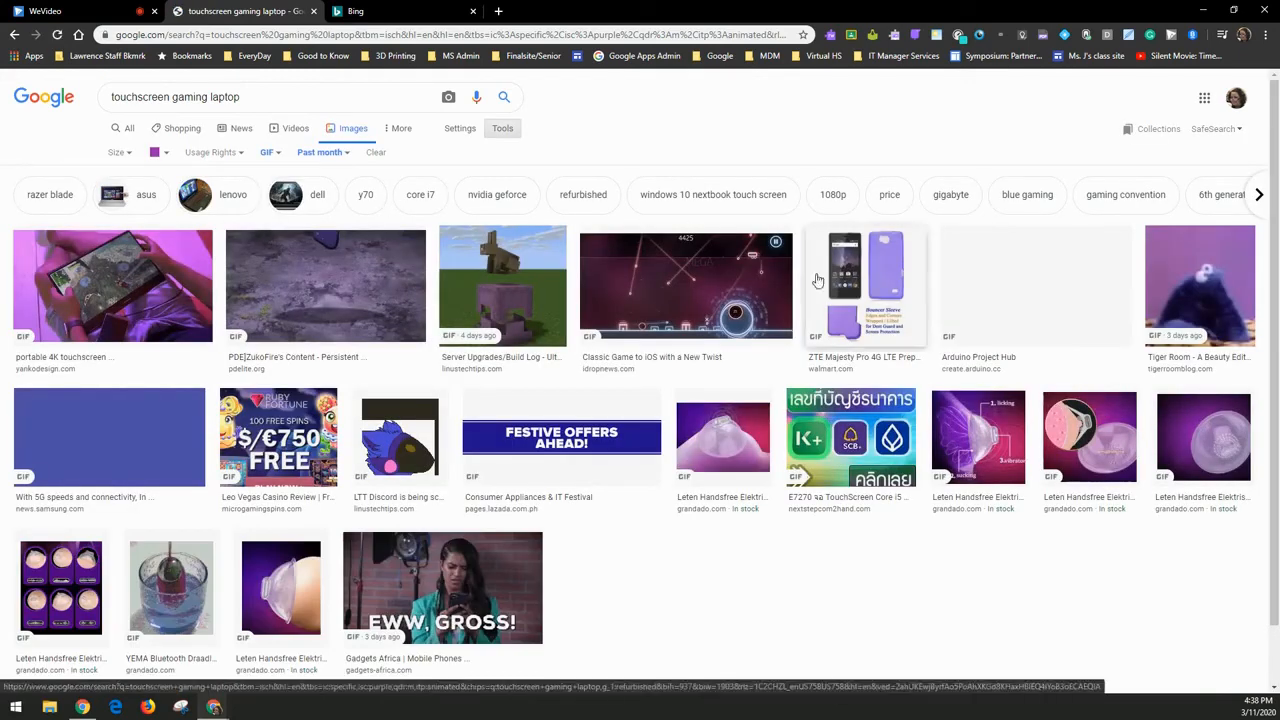
# - Preview the Classic Game to iOS, LTT Discord and Desklab touchscreen GIFs
pyautogui.click(680, 300)
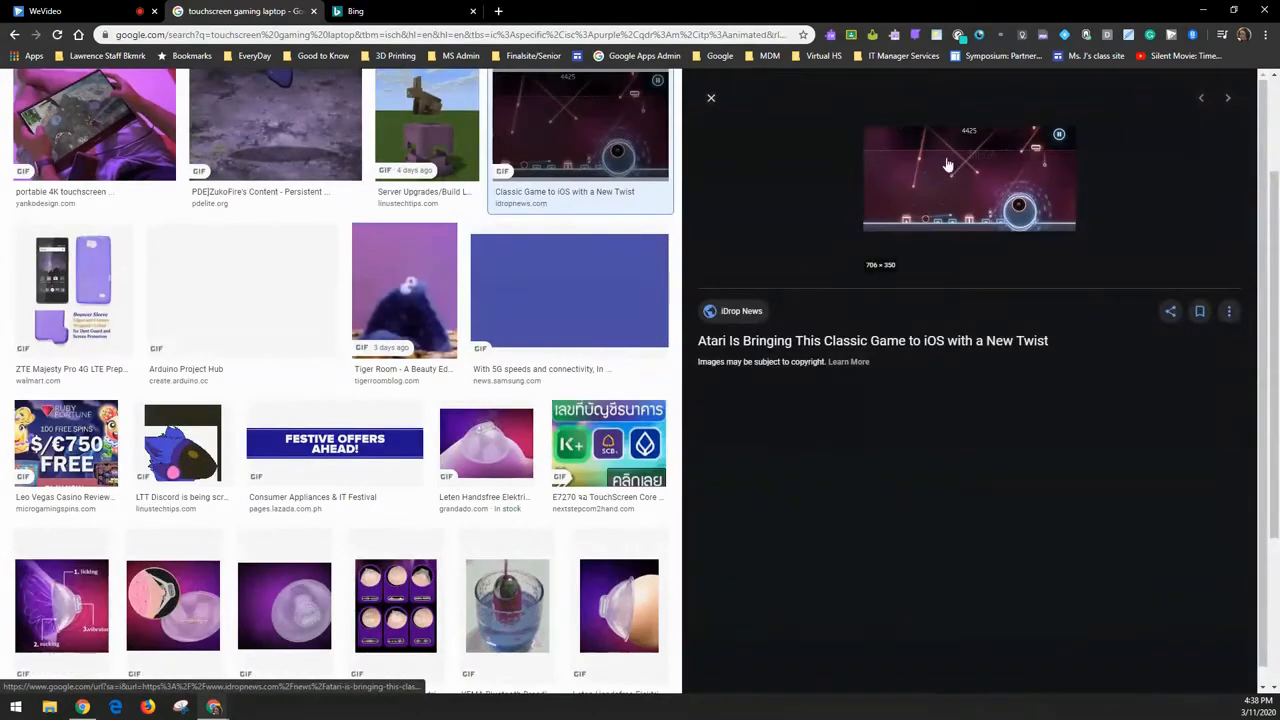
pyautogui.click(195, 462)
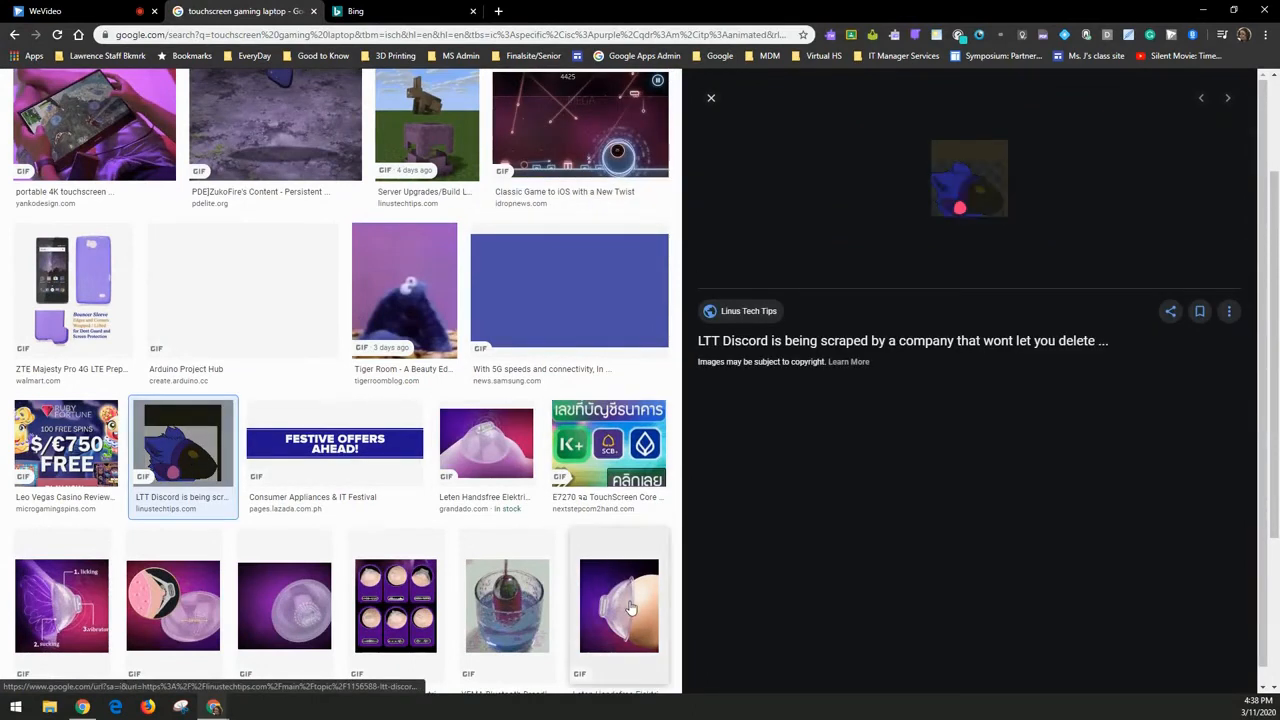
pyautogui.scroll(3, 385, 400)
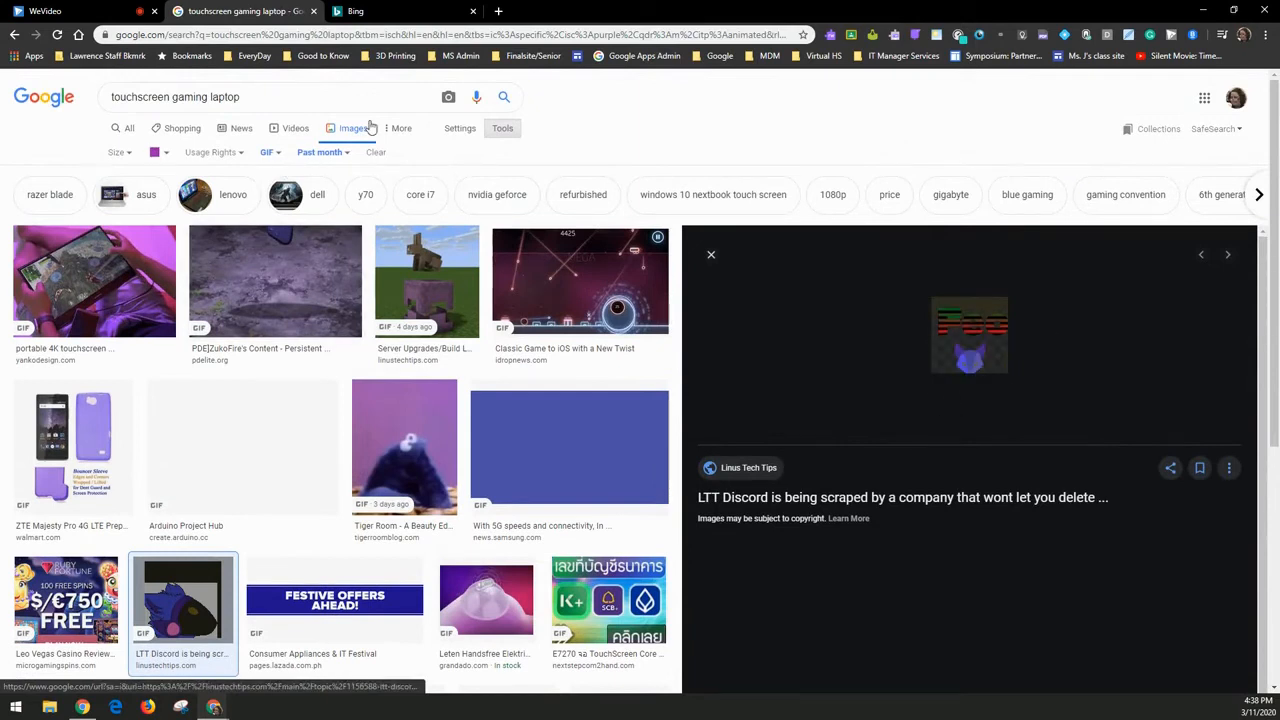
pyautogui.click(120, 288)
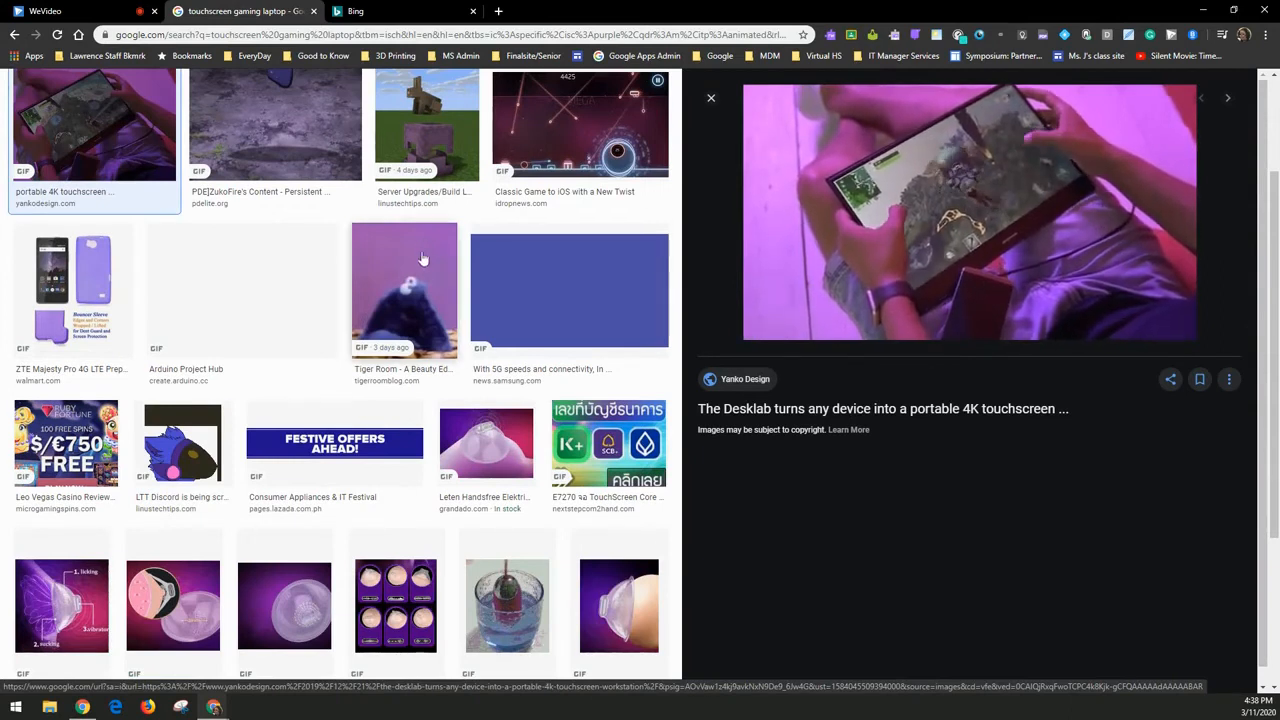
pyautogui.scroll(3, 424, 257)
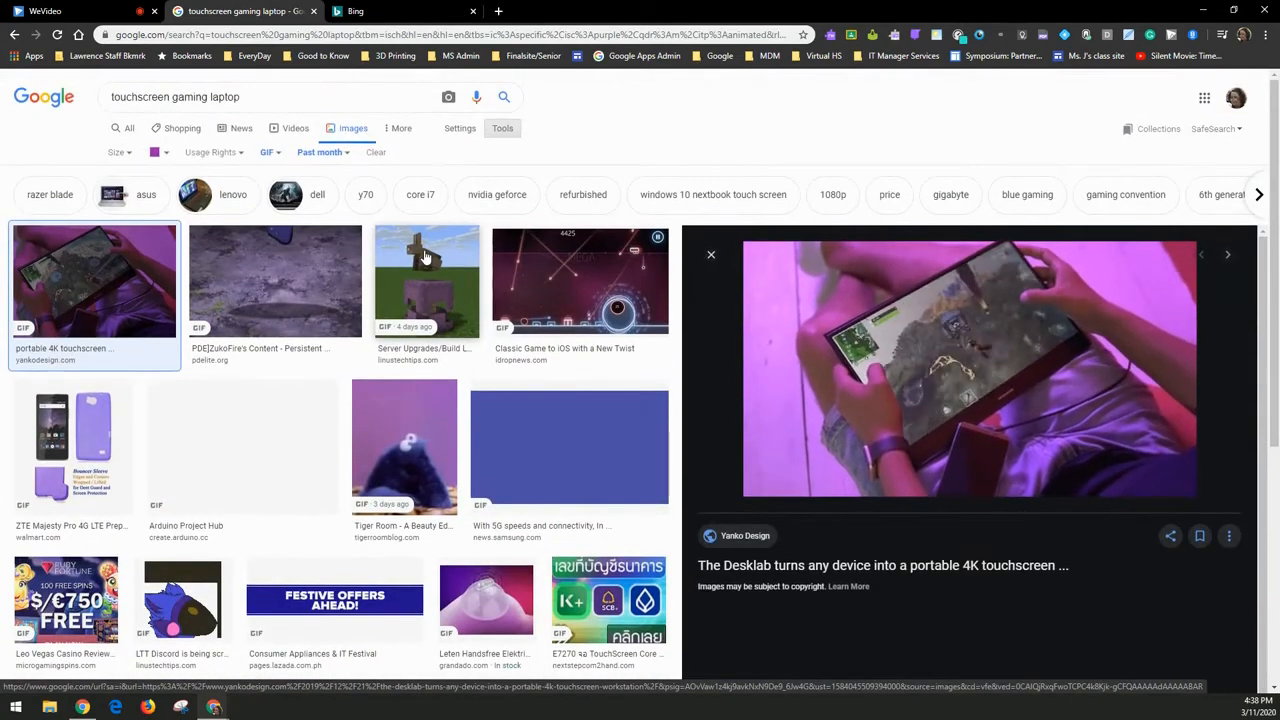
# - Reset the image type to Any type and check the time range options
pyautogui.click(268, 152)
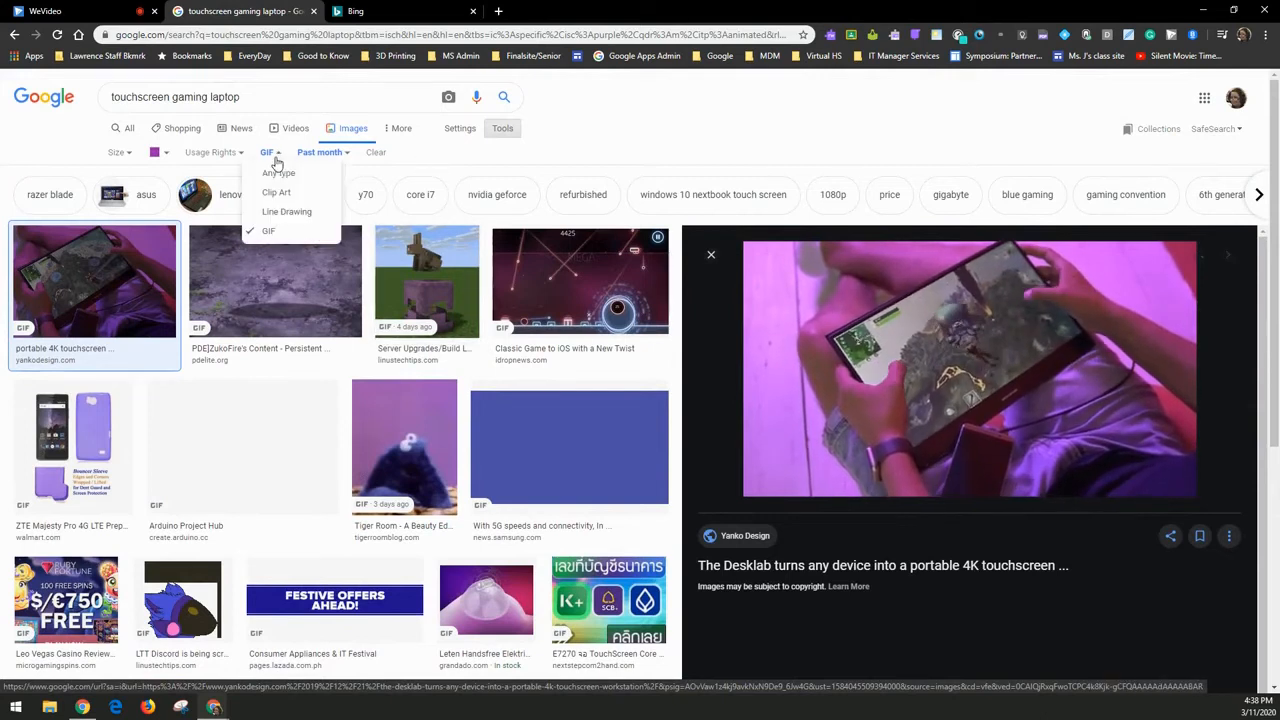
pyautogui.click(272, 174)
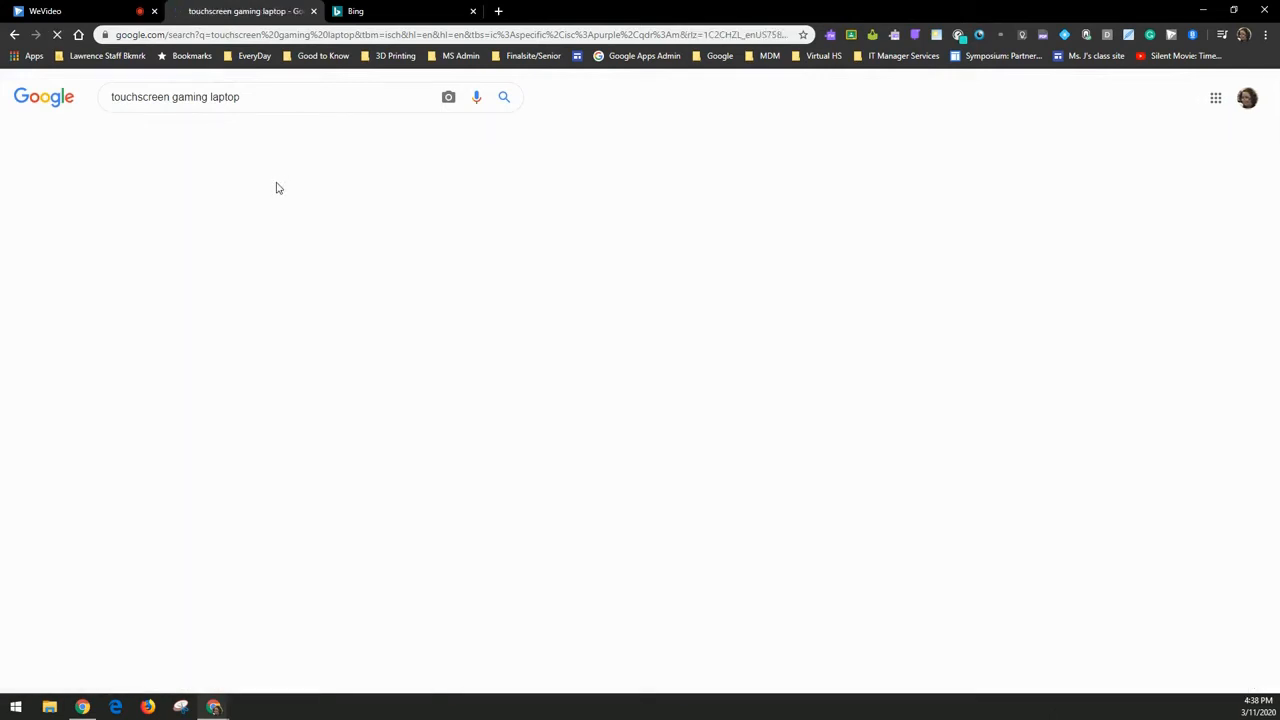
pyautogui.click(349, 156)
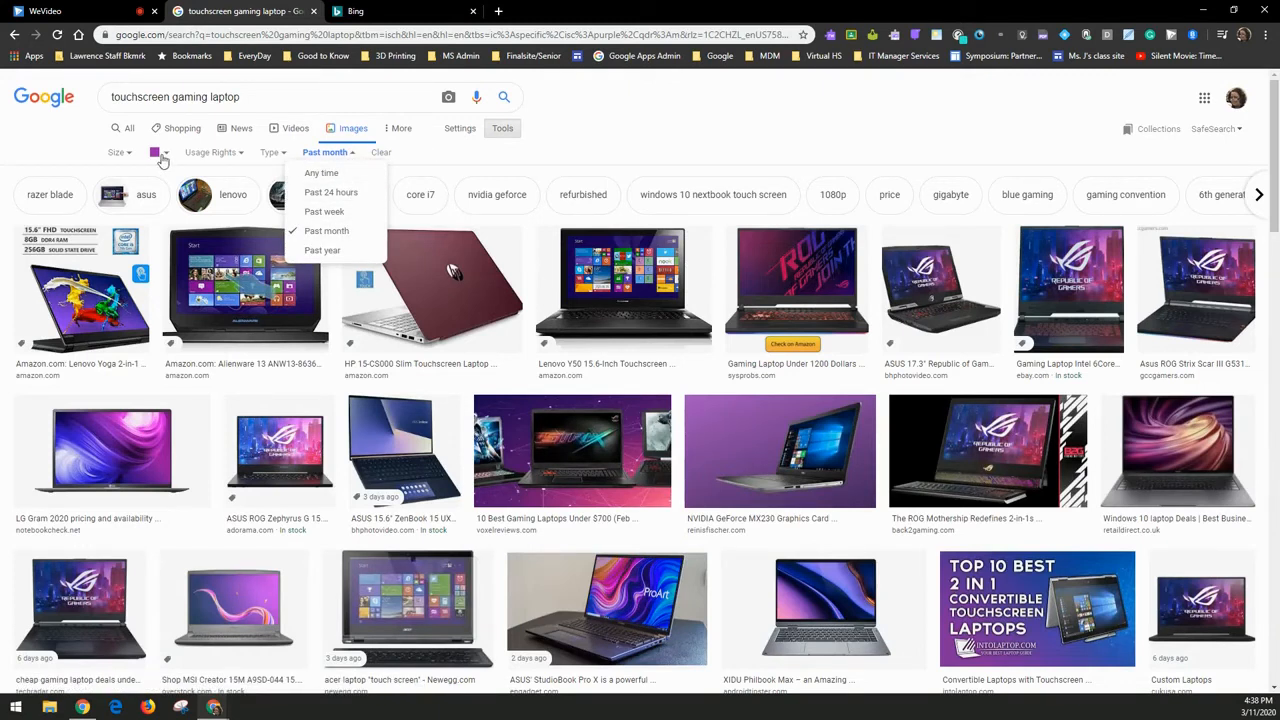
pyautogui.click(237, 131)
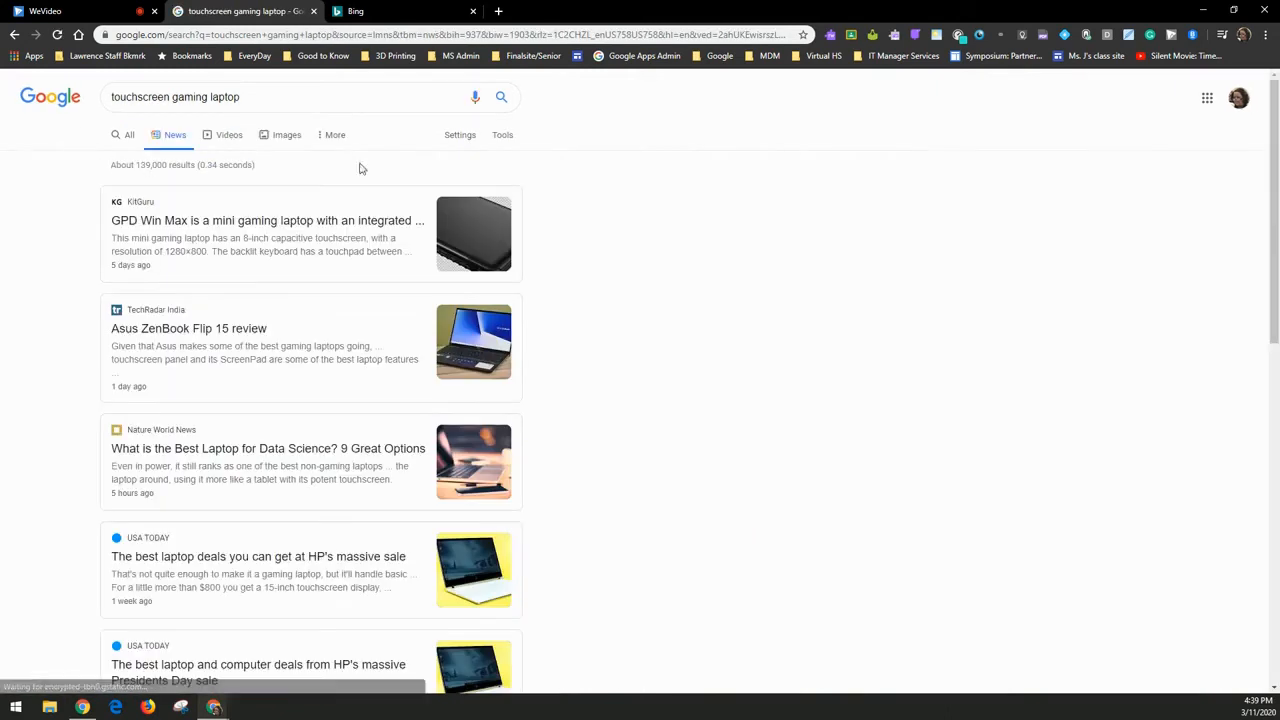
# - Sort the touchscreen gaming laptop news by date, checking source-type and duplicate options
pyautogui.click(503, 135)
pyautogui.click(141, 168)
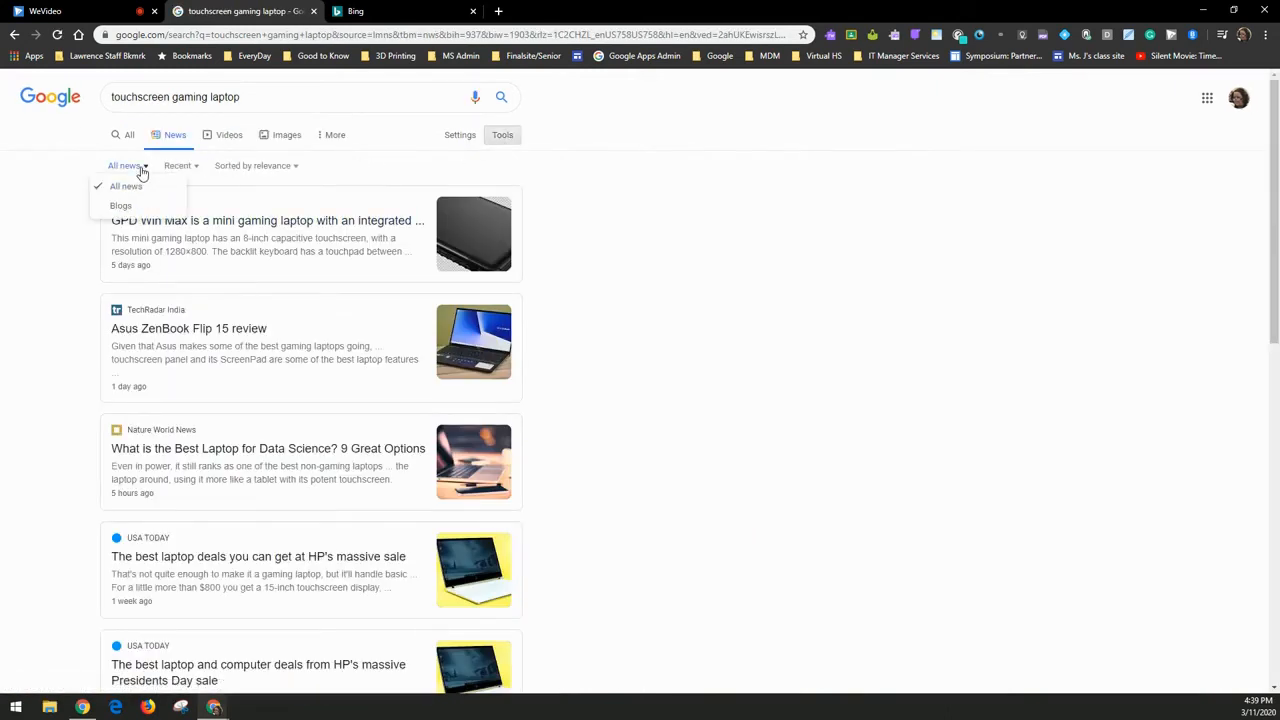
pyautogui.click(284, 166)
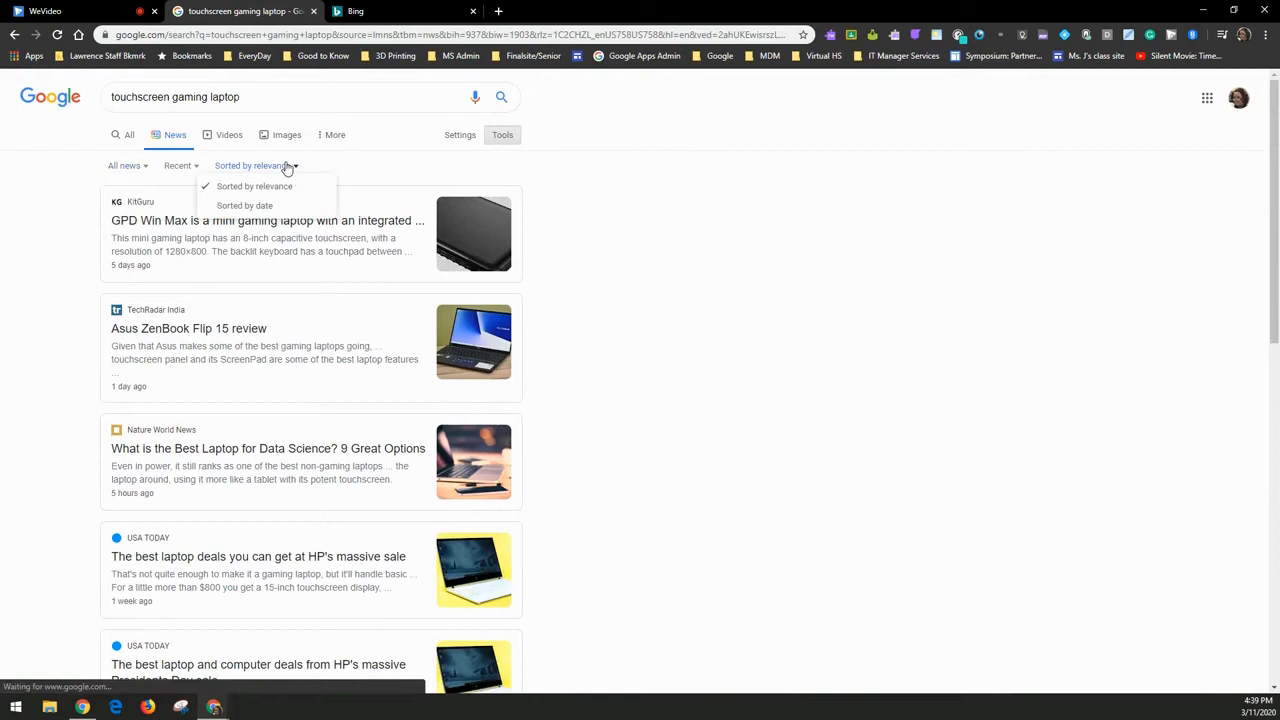
pyautogui.click(241, 207)
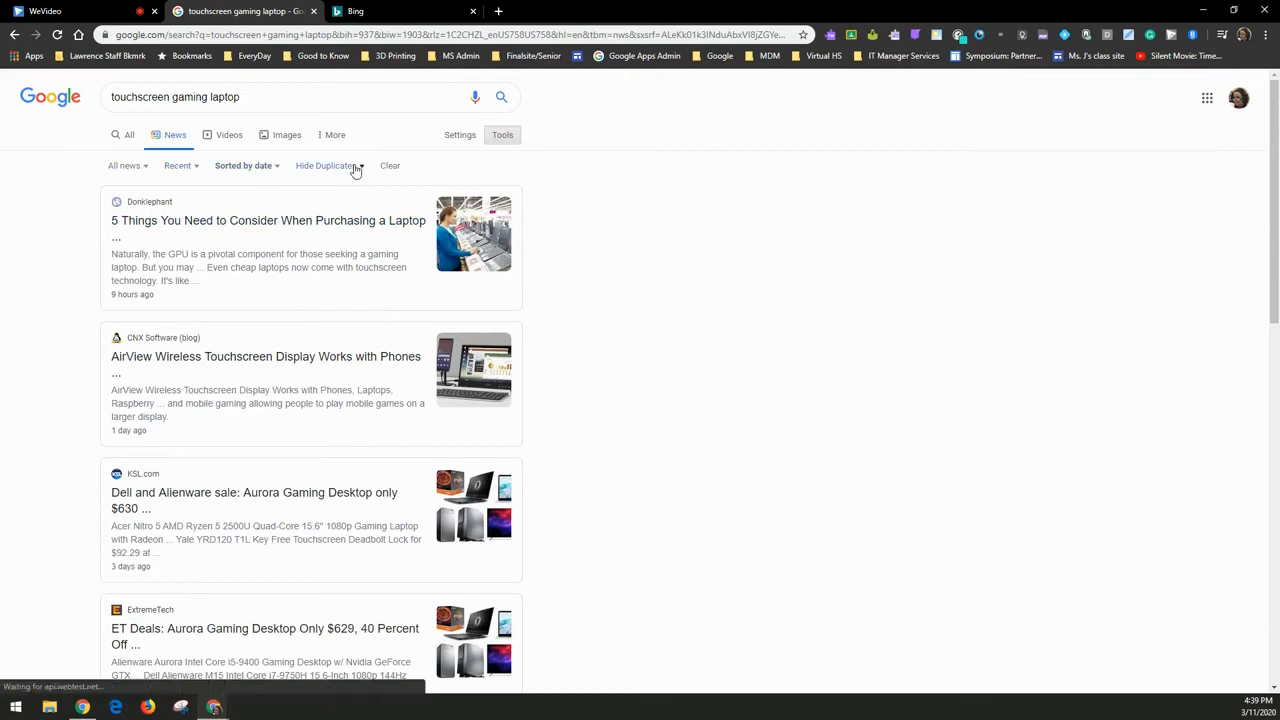
pyautogui.click(323, 168)
pyautogui.click(133, 168)
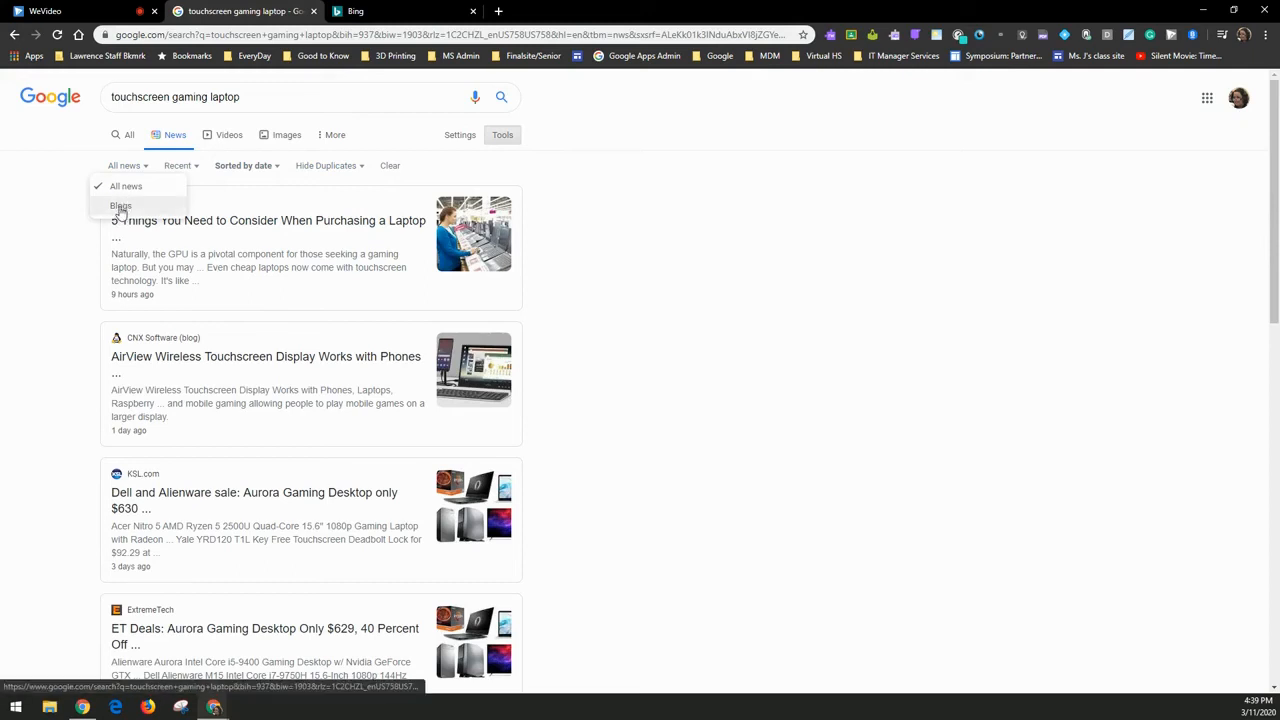
pyautogui.click(121, 135)
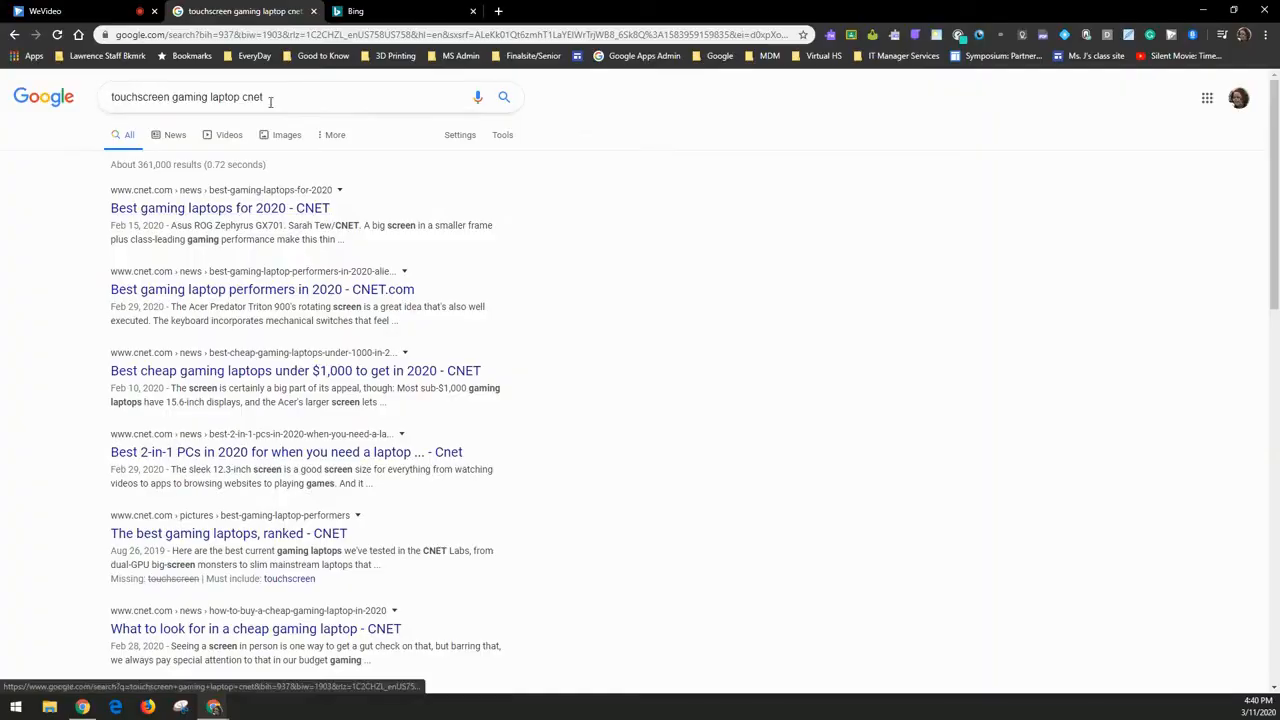
# - From the Google homepage, search 'febreze invented' and scan the Procter & Gamble answer
pyautogui.click(68, 97)
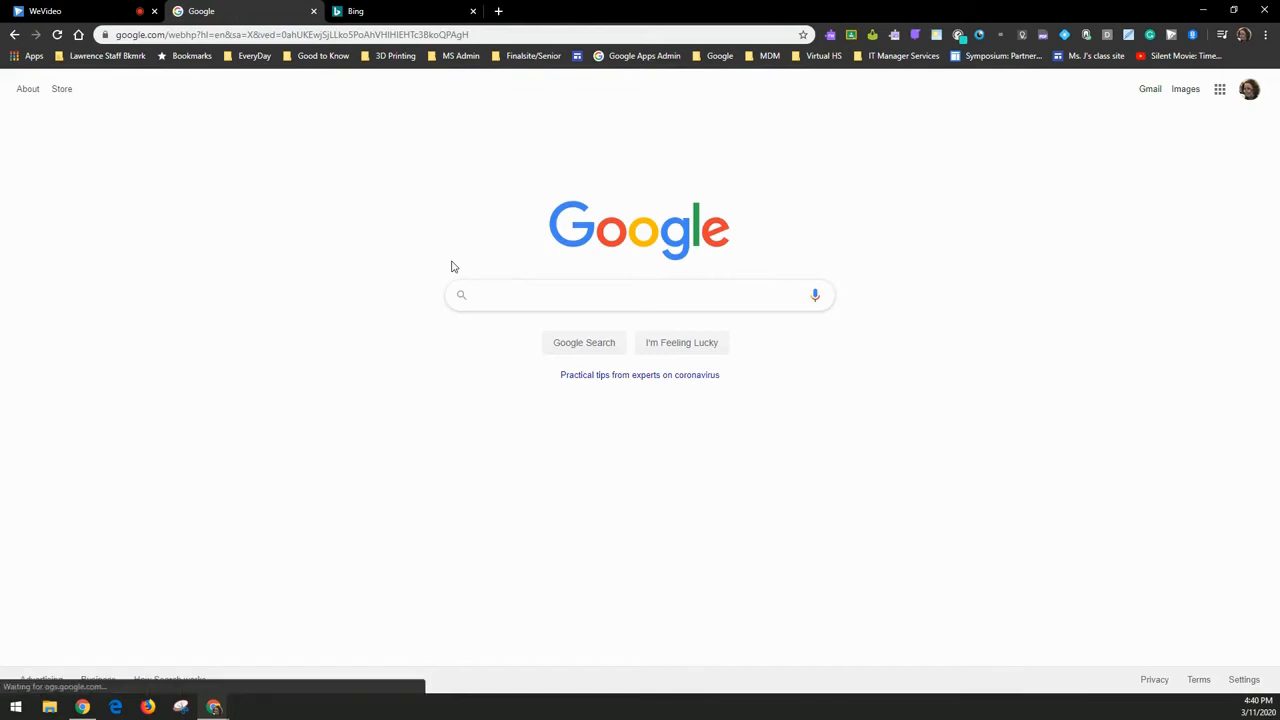
pyautogui.write('feb')
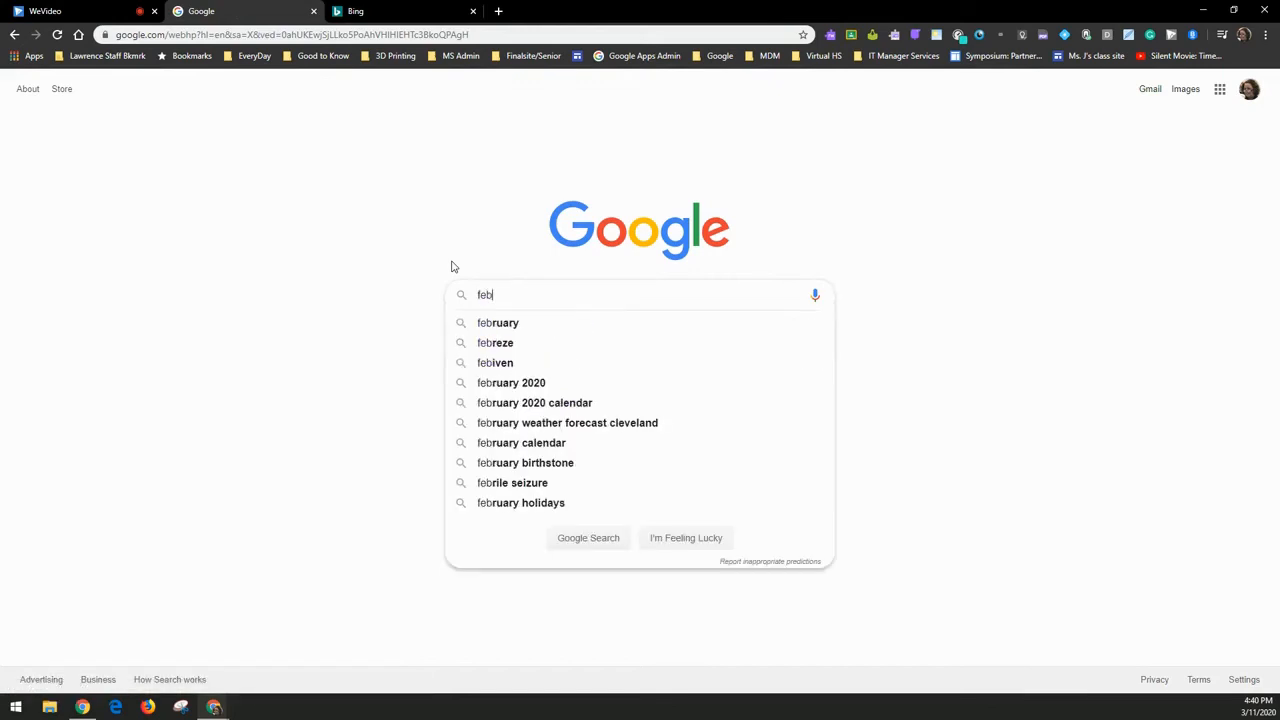
pyautogui.write('reze invented')
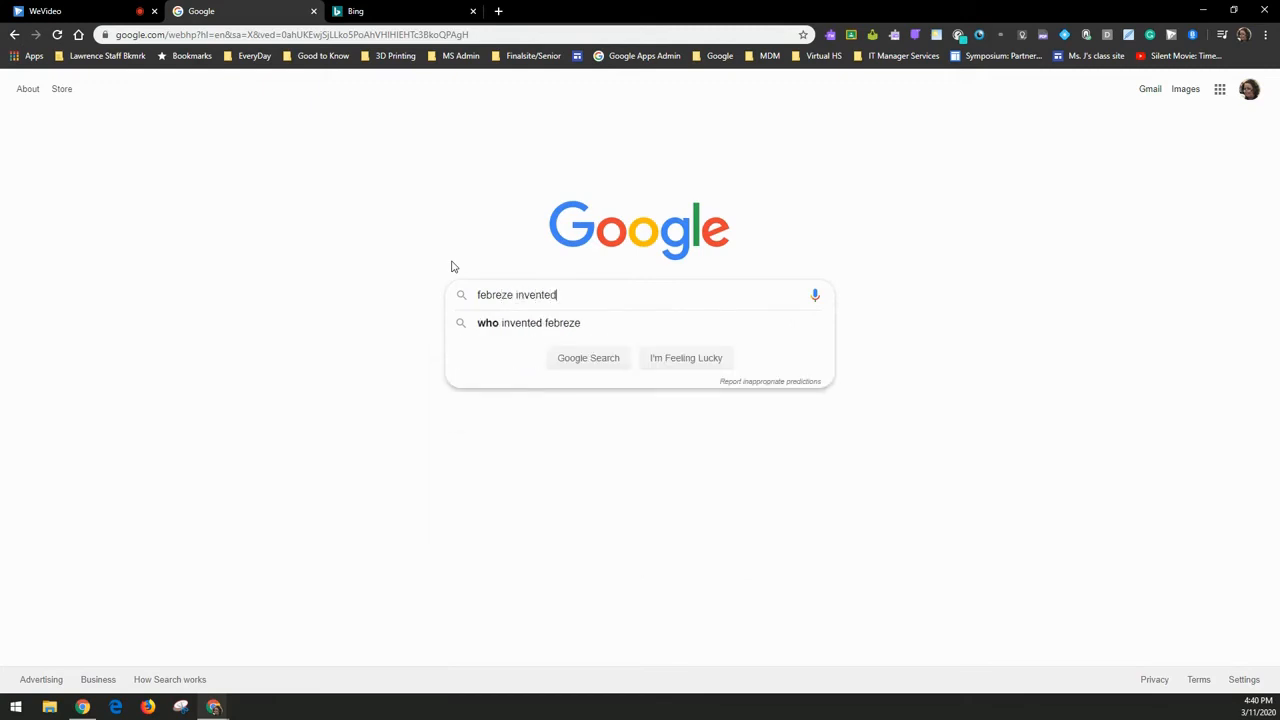
pyautogui.press('Return')
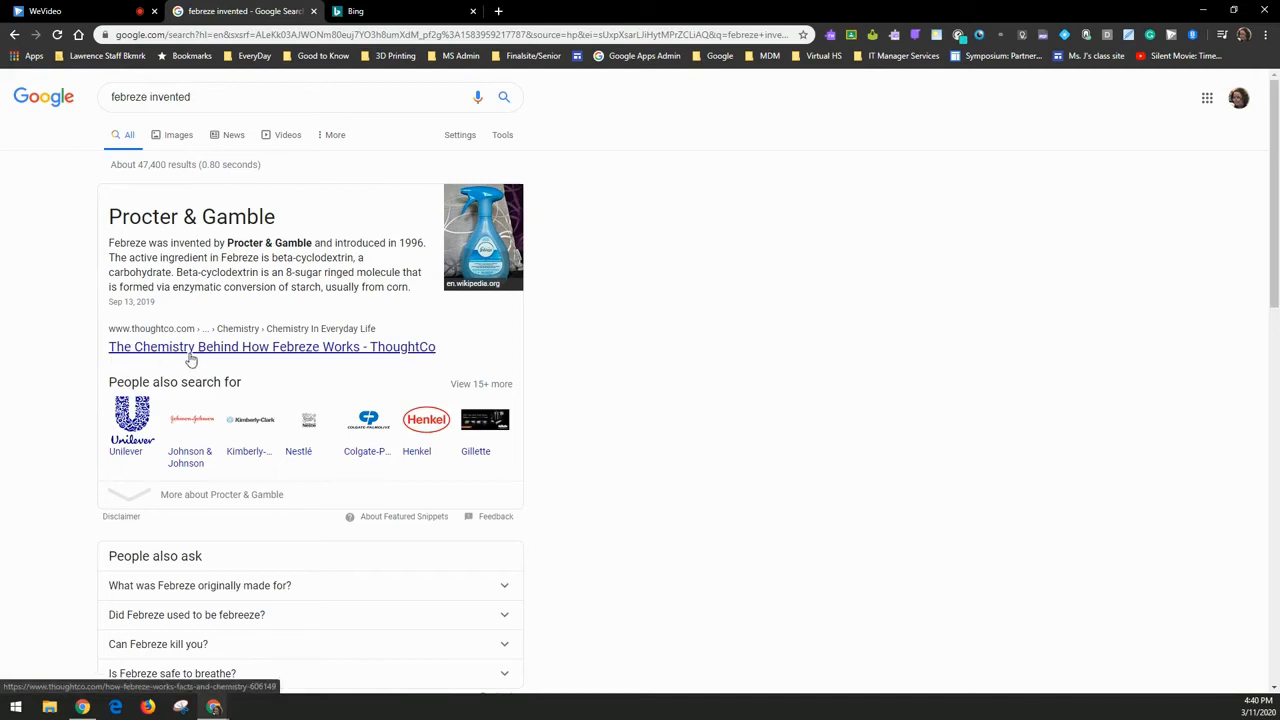
pyautogui.scroll(-3, 318, 352)
pyautogui.scroll(-2, 318, 352)
pyautogui.scroll(5, 309, 366)
# - Open ThoughtCo's 'The Chemistry Behind How Febreze Works' and scroll through its introduction
pyautogui.click(167, 350)
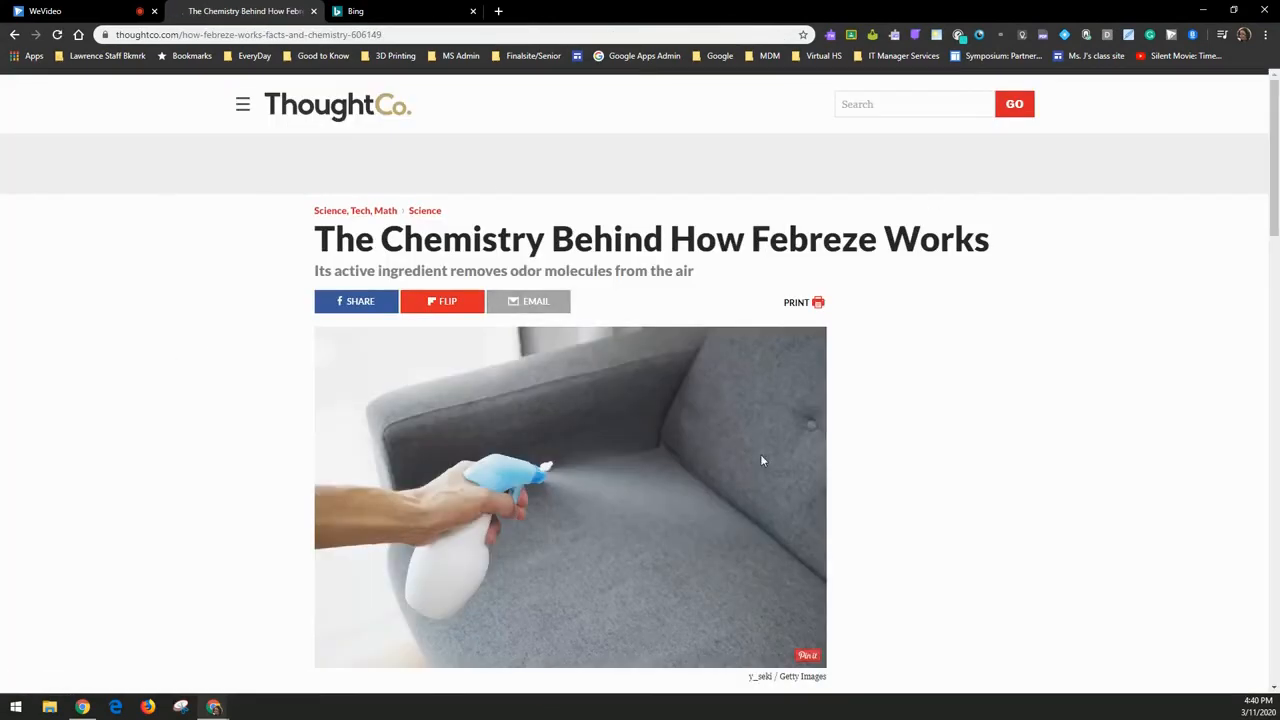
pyautogui.scroll(-6, 749, 308)
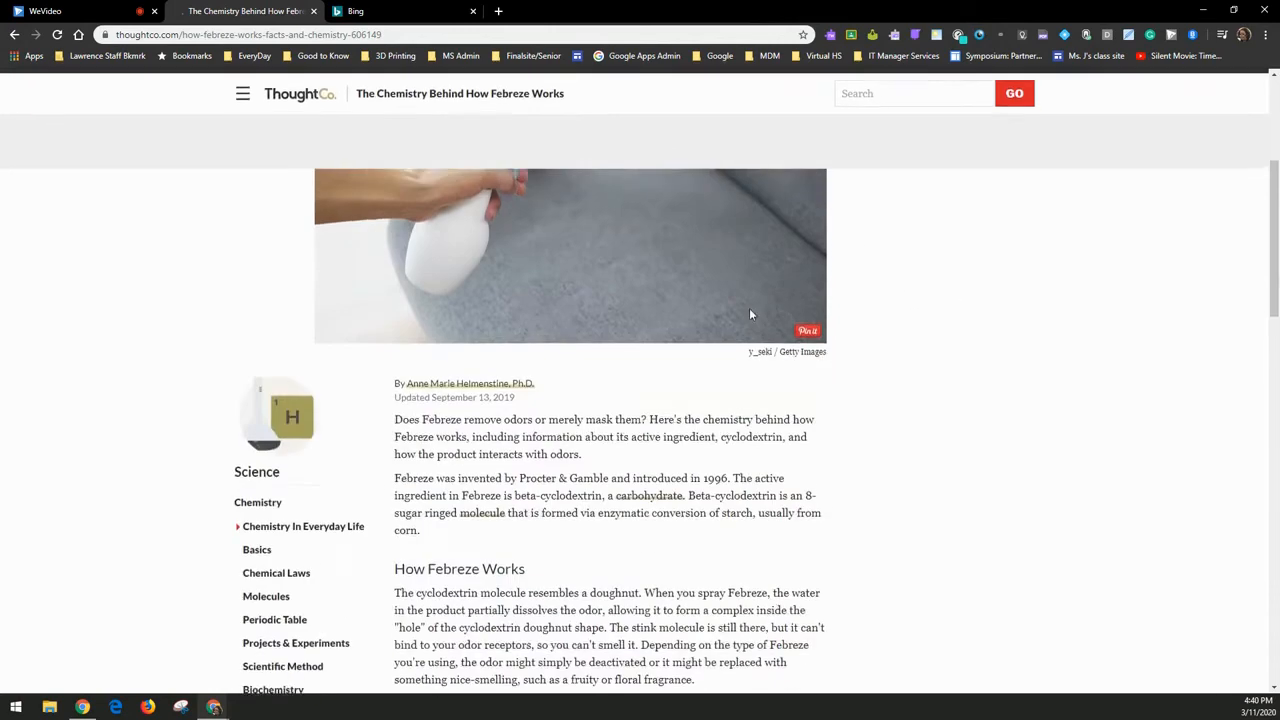
pyautogui.scroll(1, 737, 308)
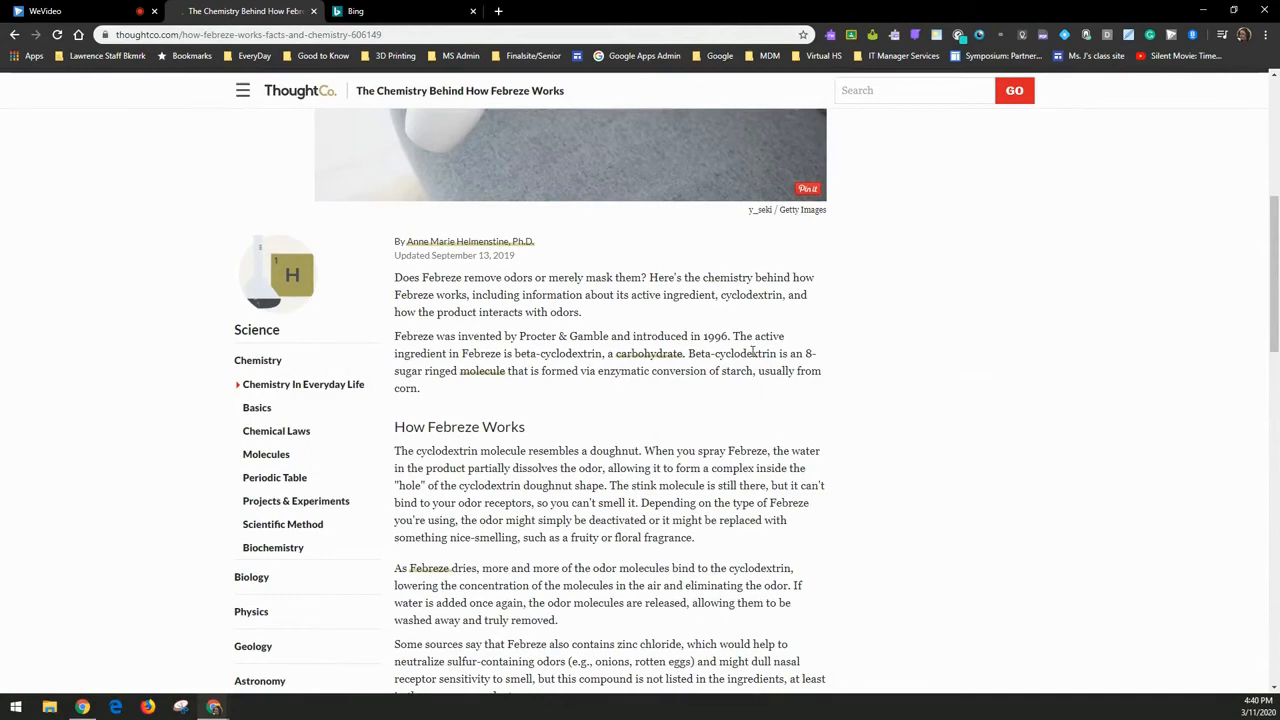
pyautogui.scroll(-1, 752, 352)
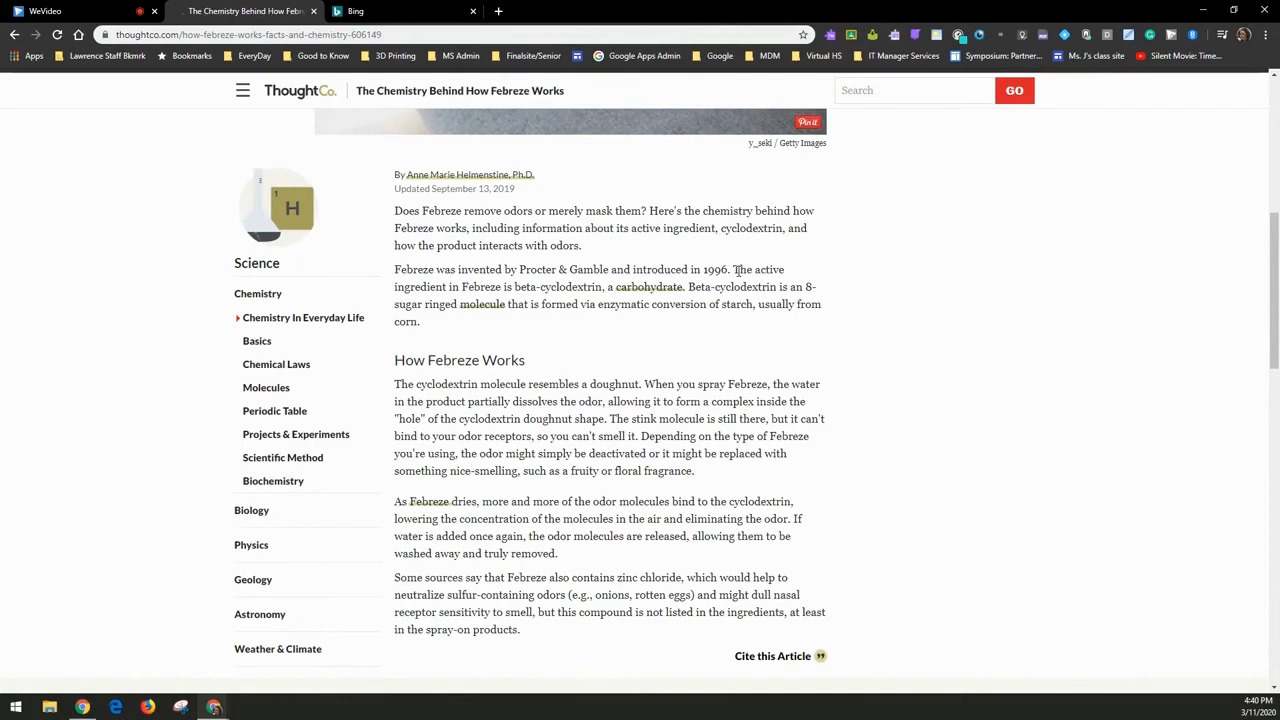
pyautogui.scroll(5, 731, 269)
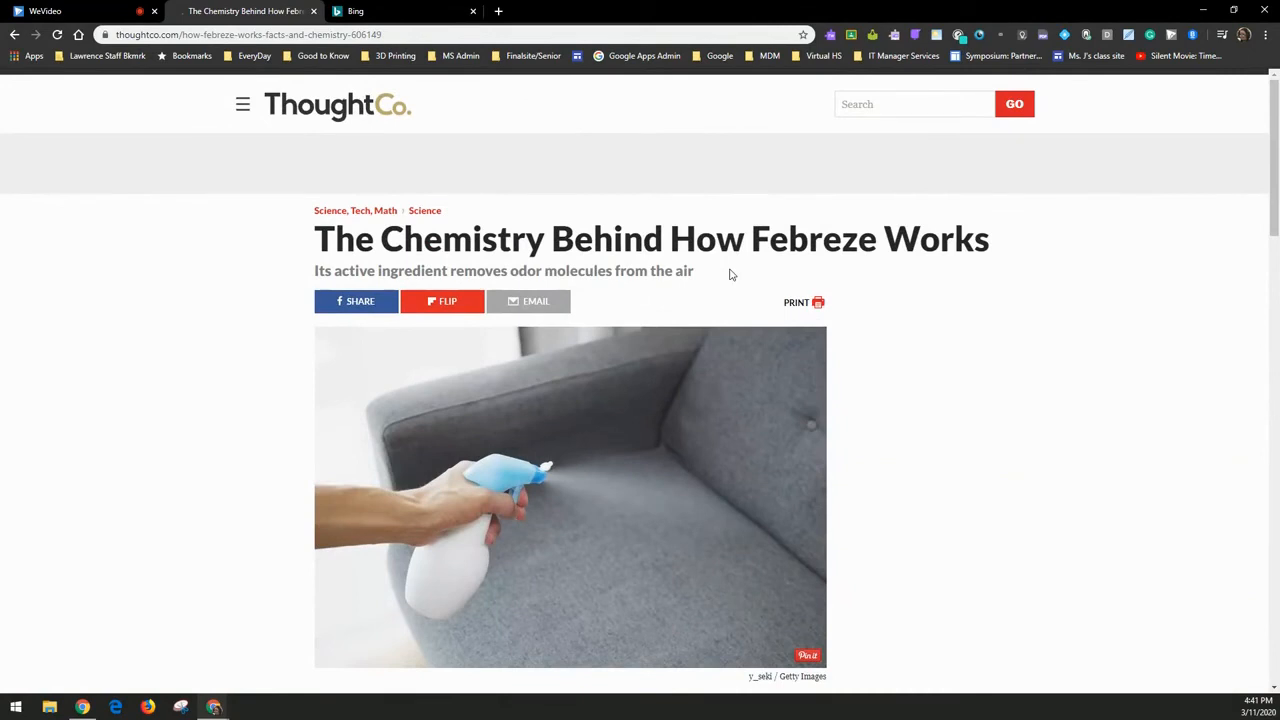
# - Find 'invented' on the Febreze article page, then close the Find bar
pyautogui.hotkey('ctrl', 'f')
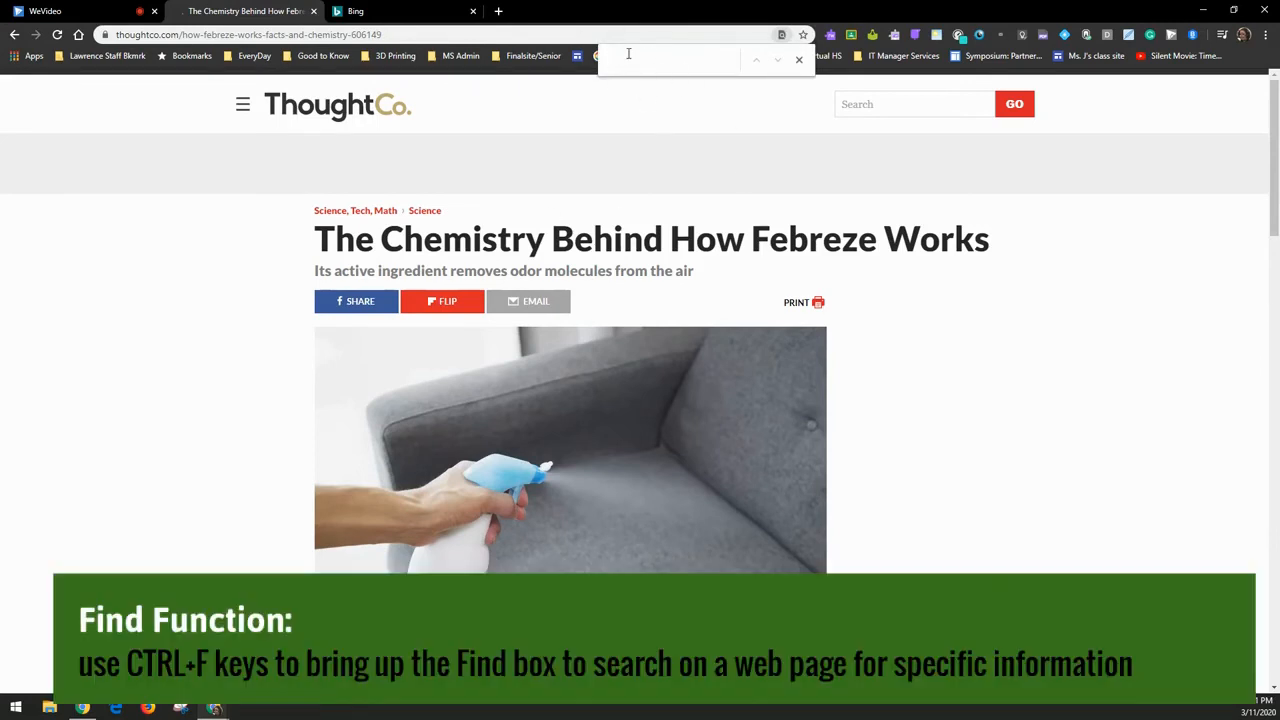
pyautogui.write('invented')
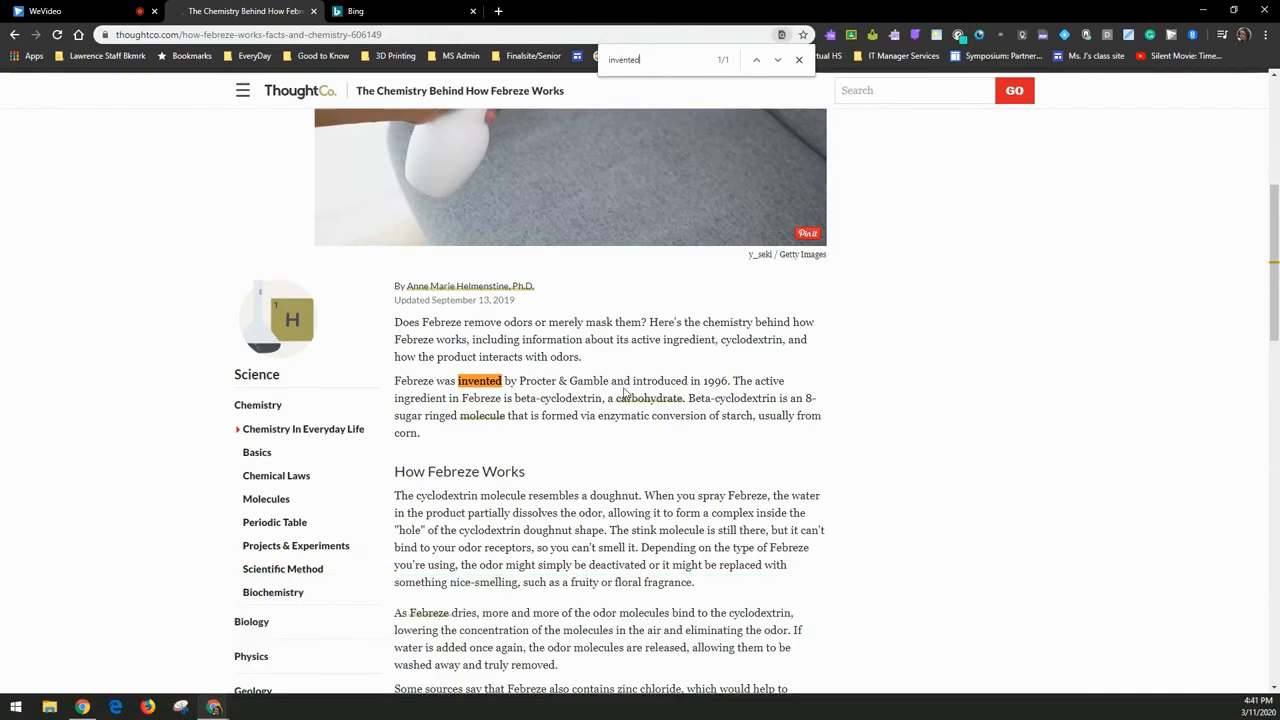
pyautogui.click(799, 61)
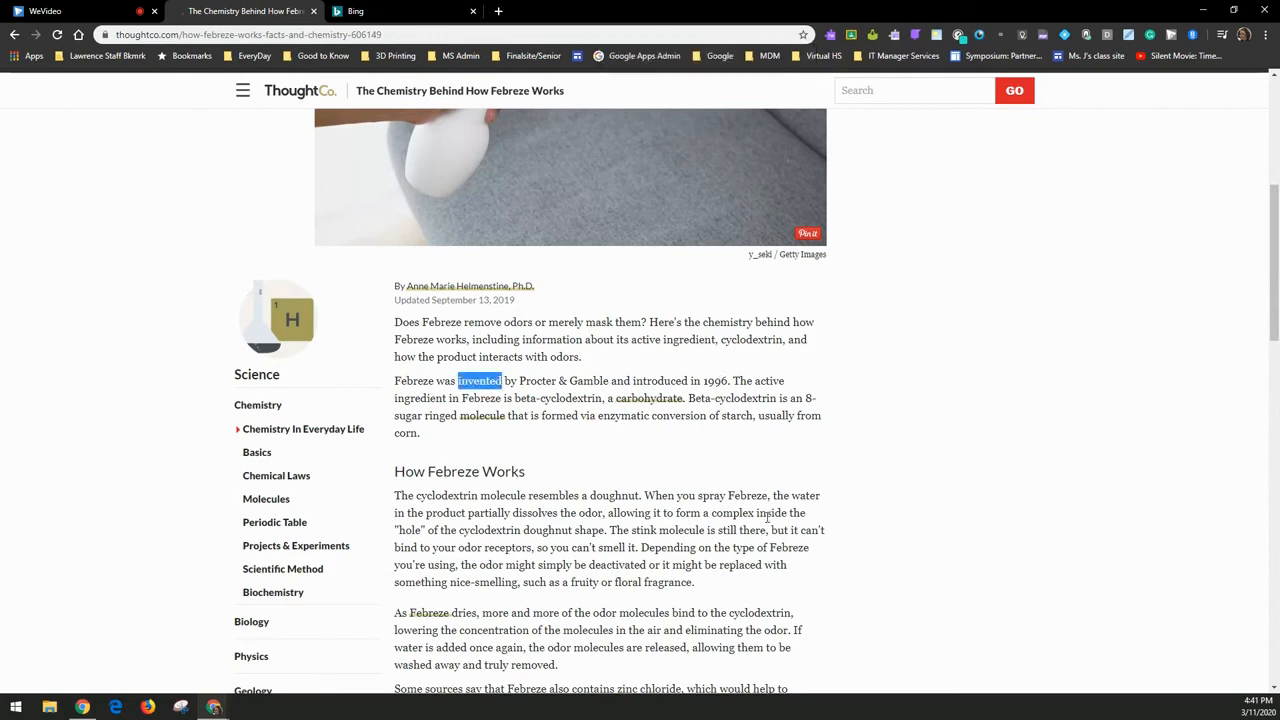